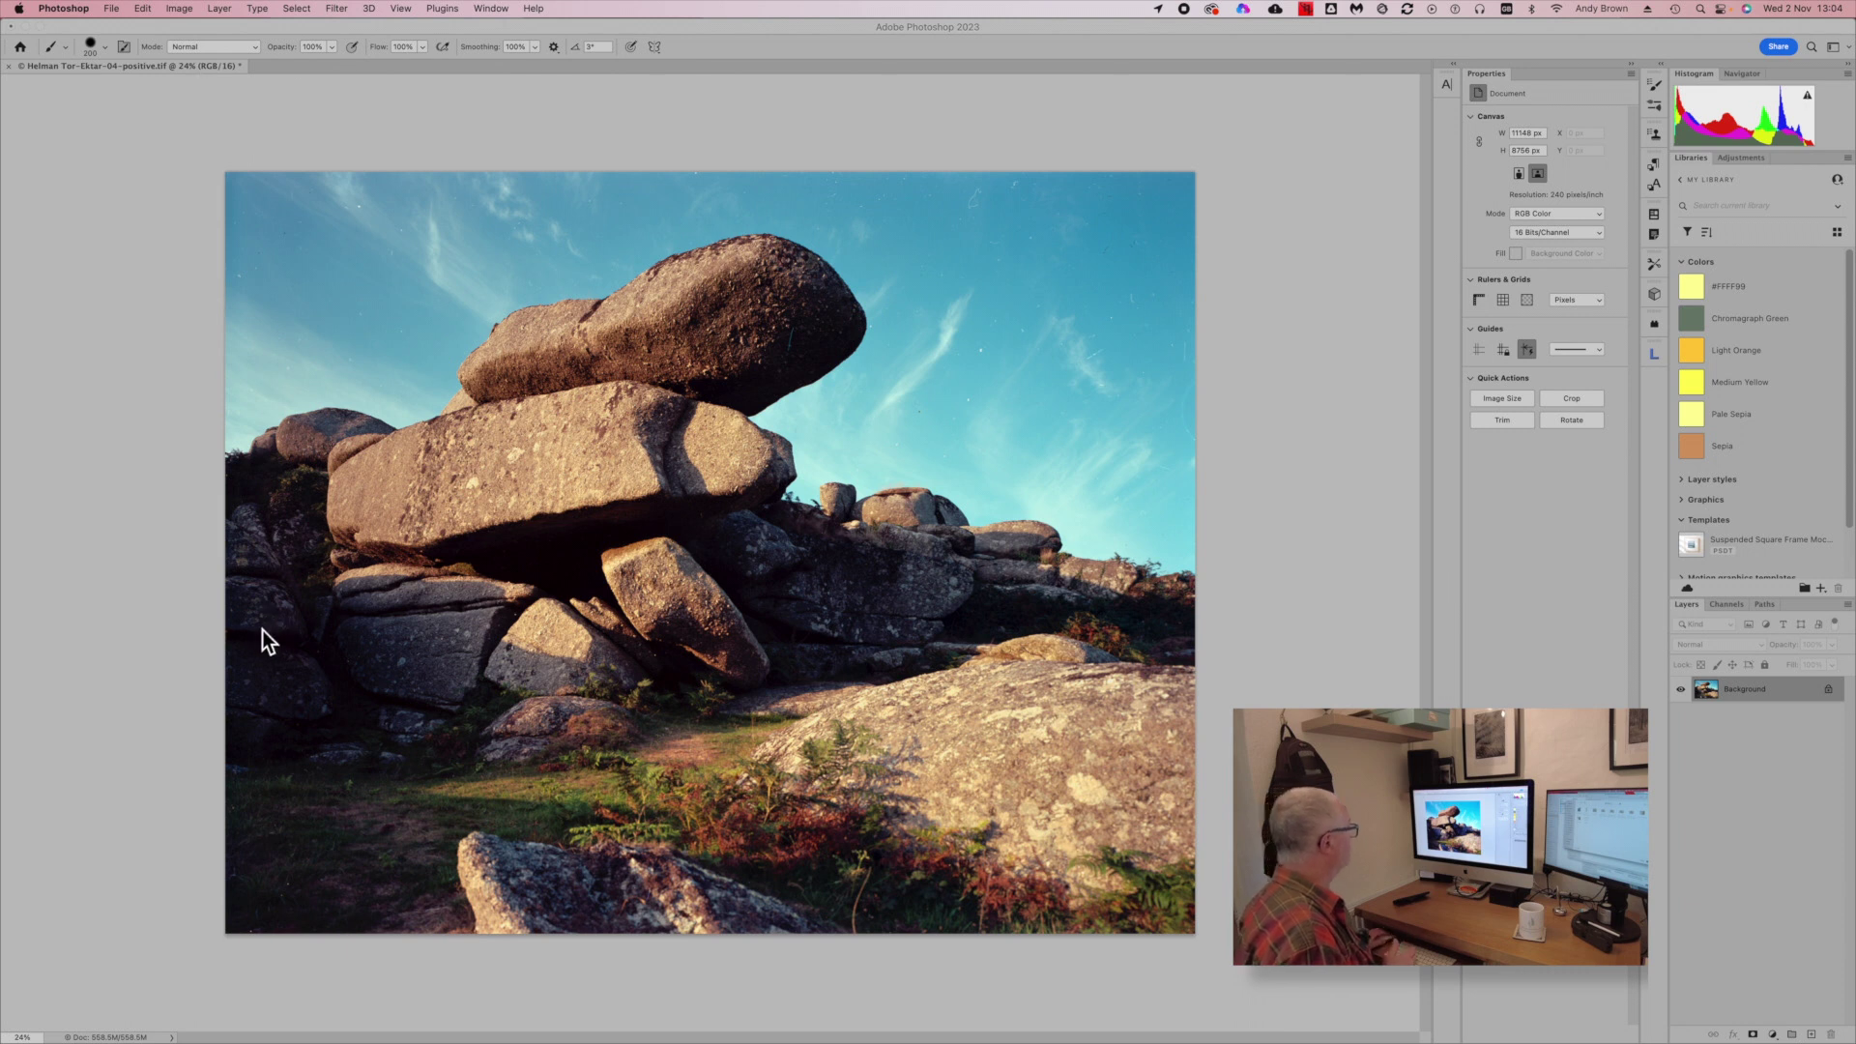
# Step: Examine the rocks and sky at 100% magnification for dust spots and scratches
pyautogui.click(653, 504)
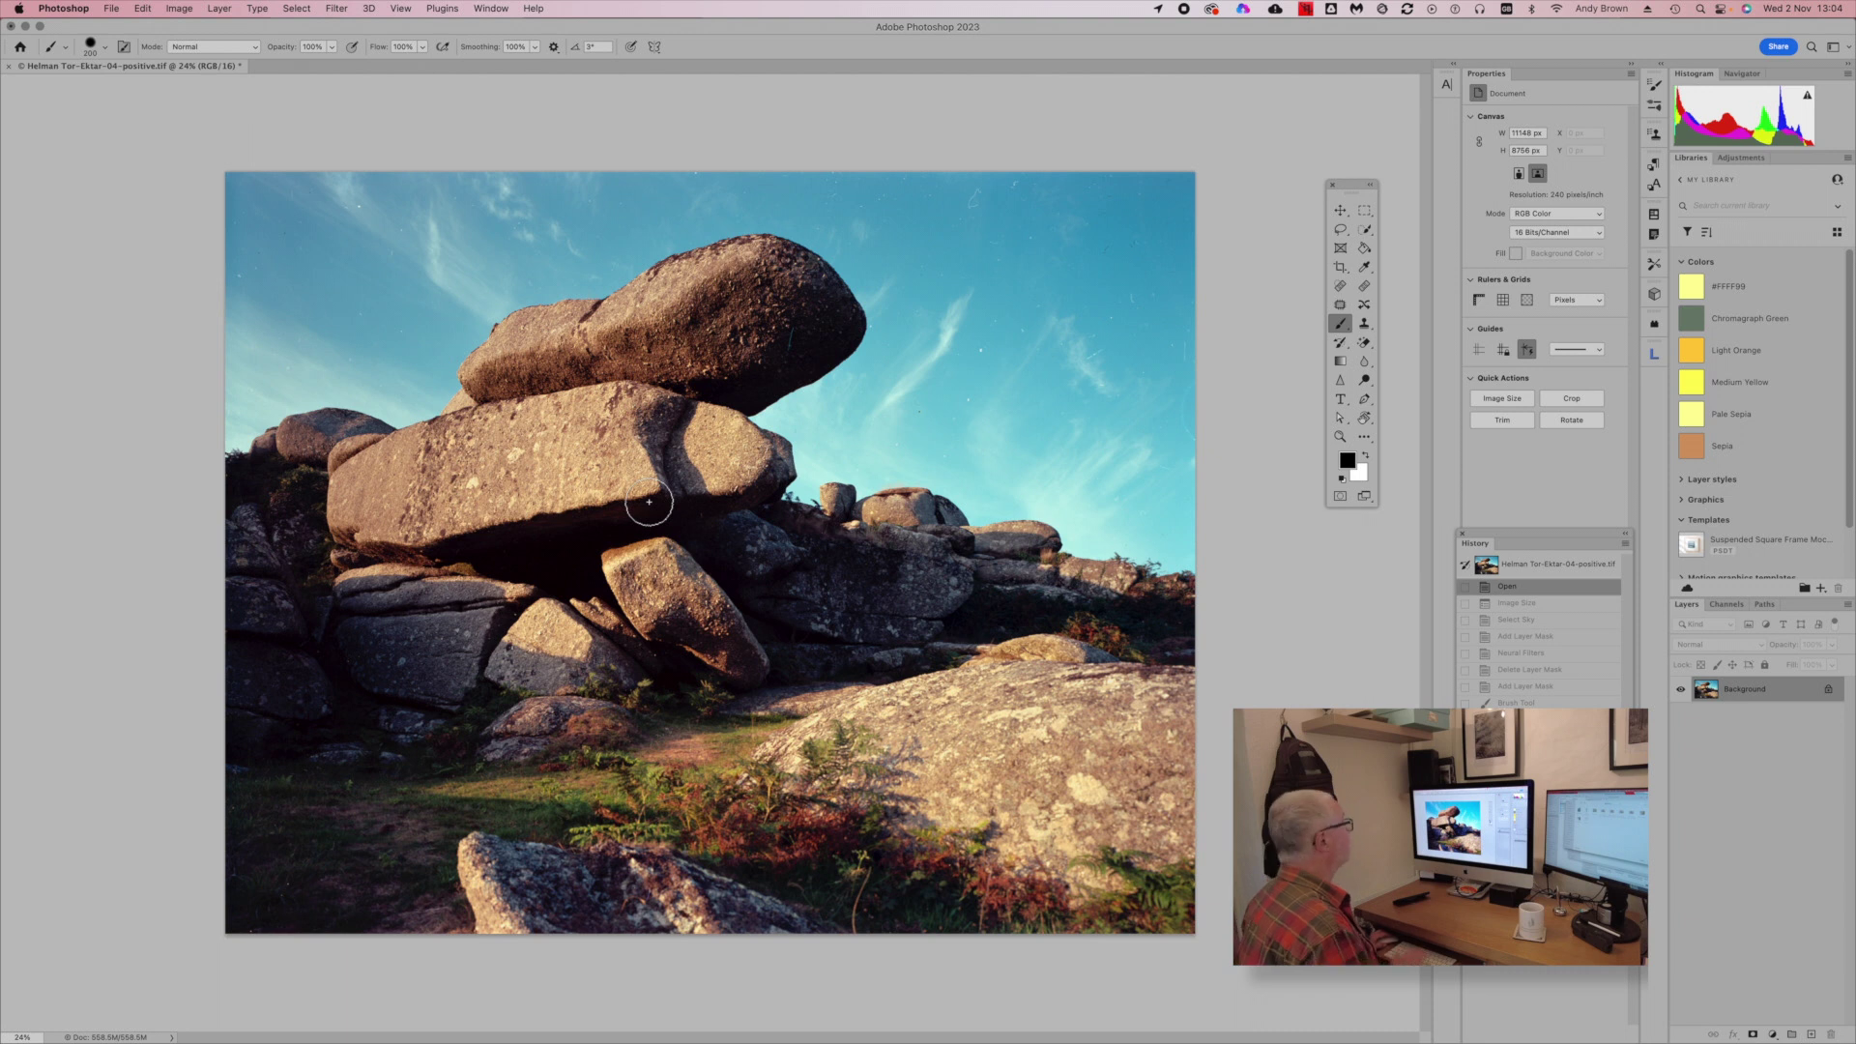
pyautogui.press('z')
pyautogui.click(652, 505)
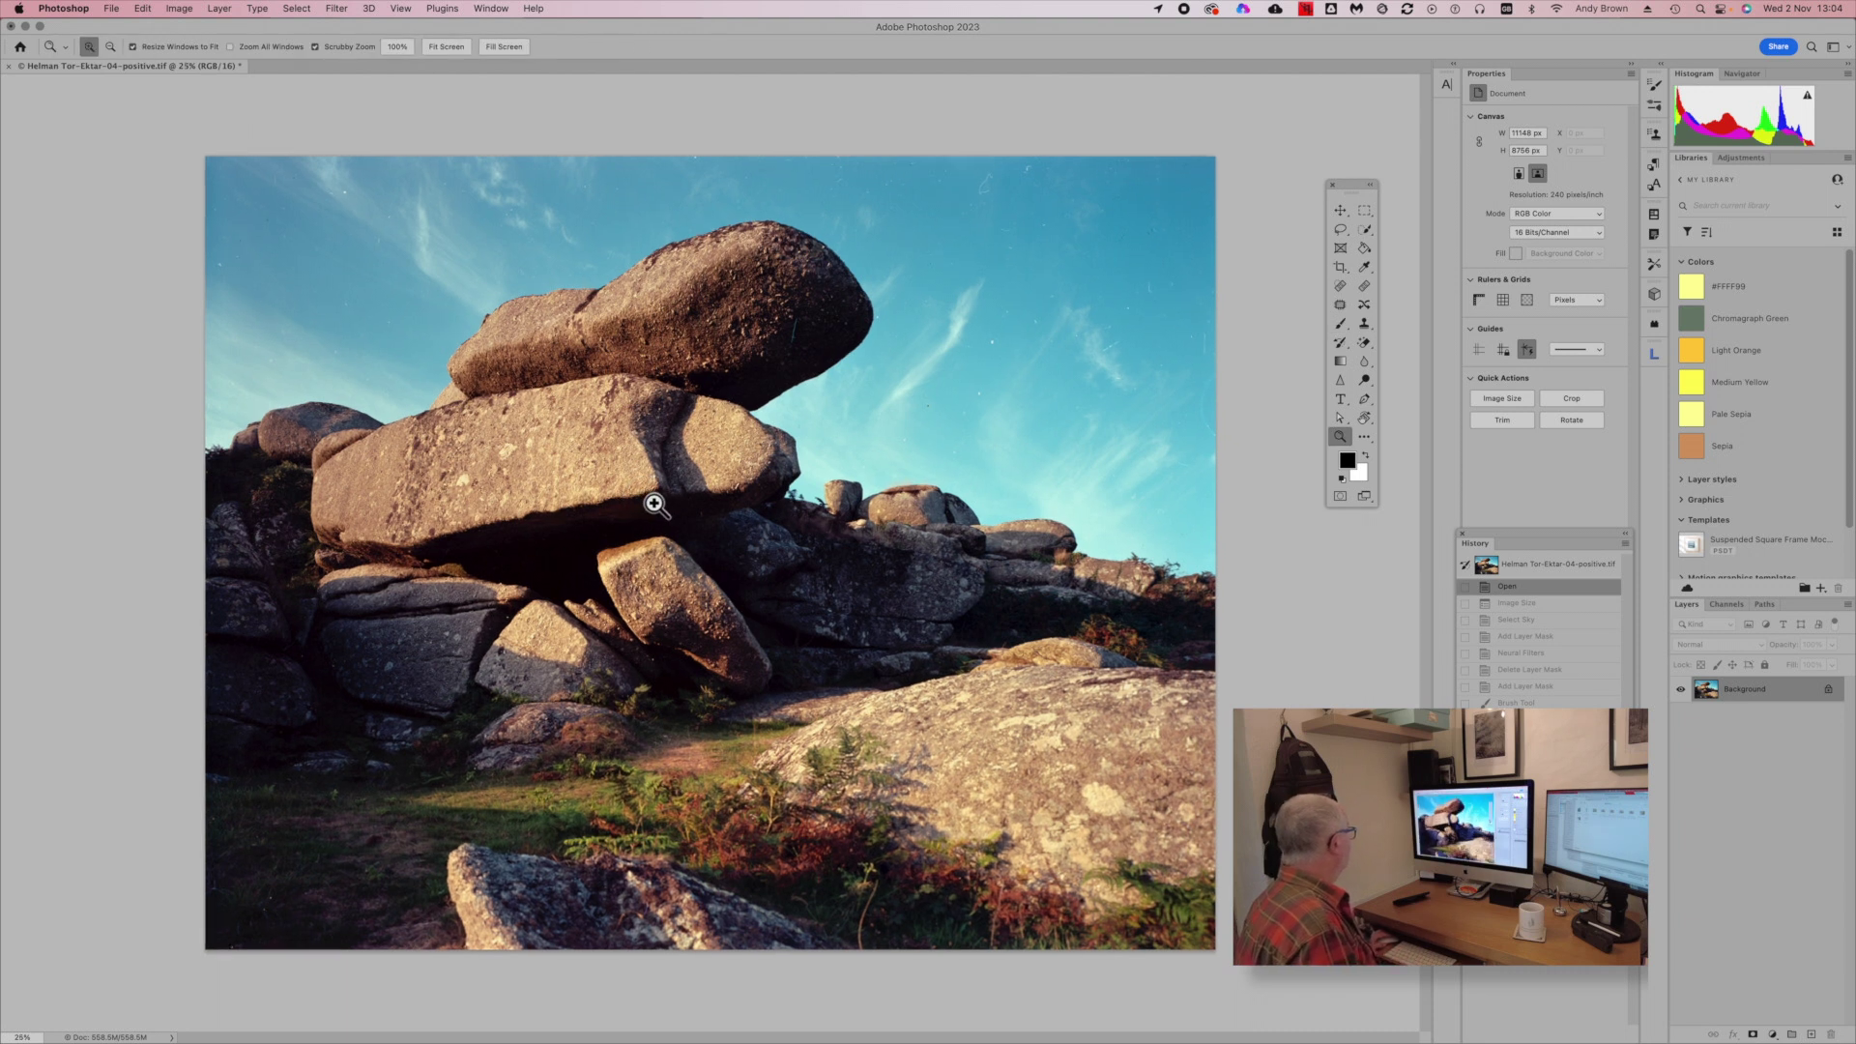
pyautogui.click(654, 504)
pyautogui.click(655, 503)
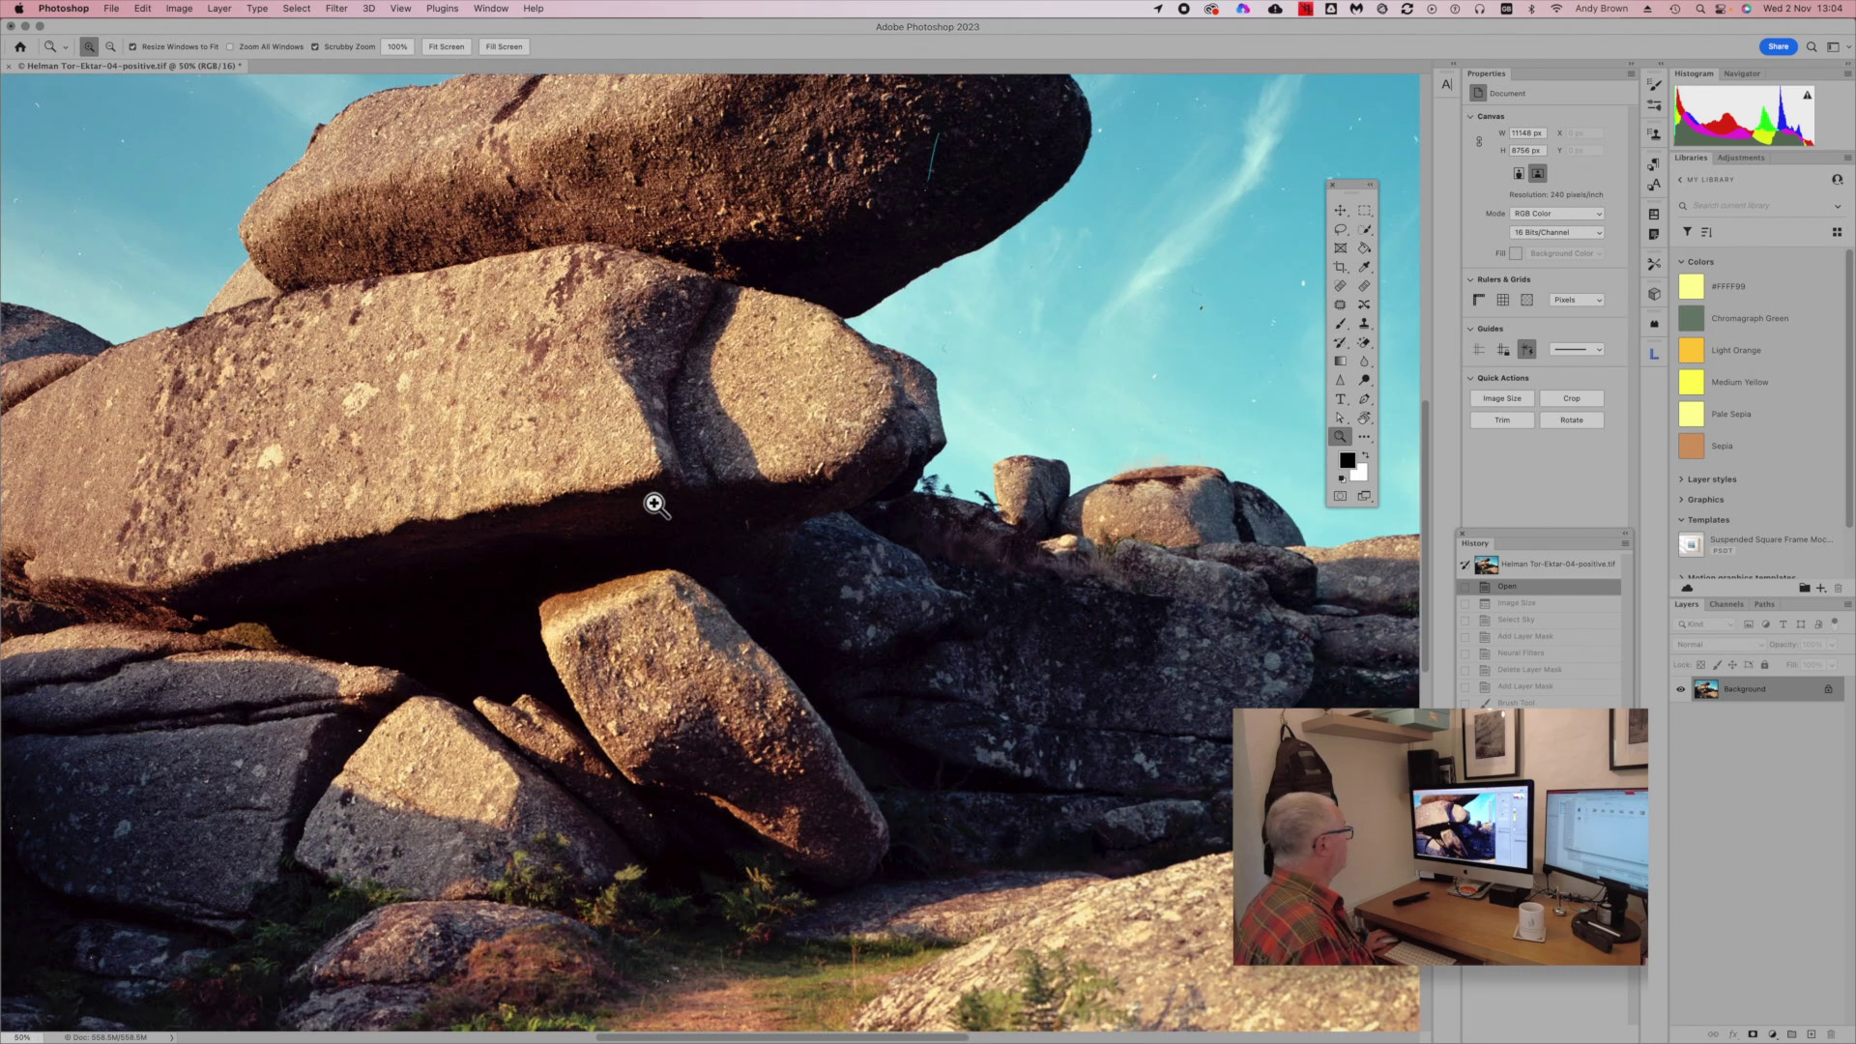
pyautogui.click(654, 504)
pyautogui.click(674, 495)
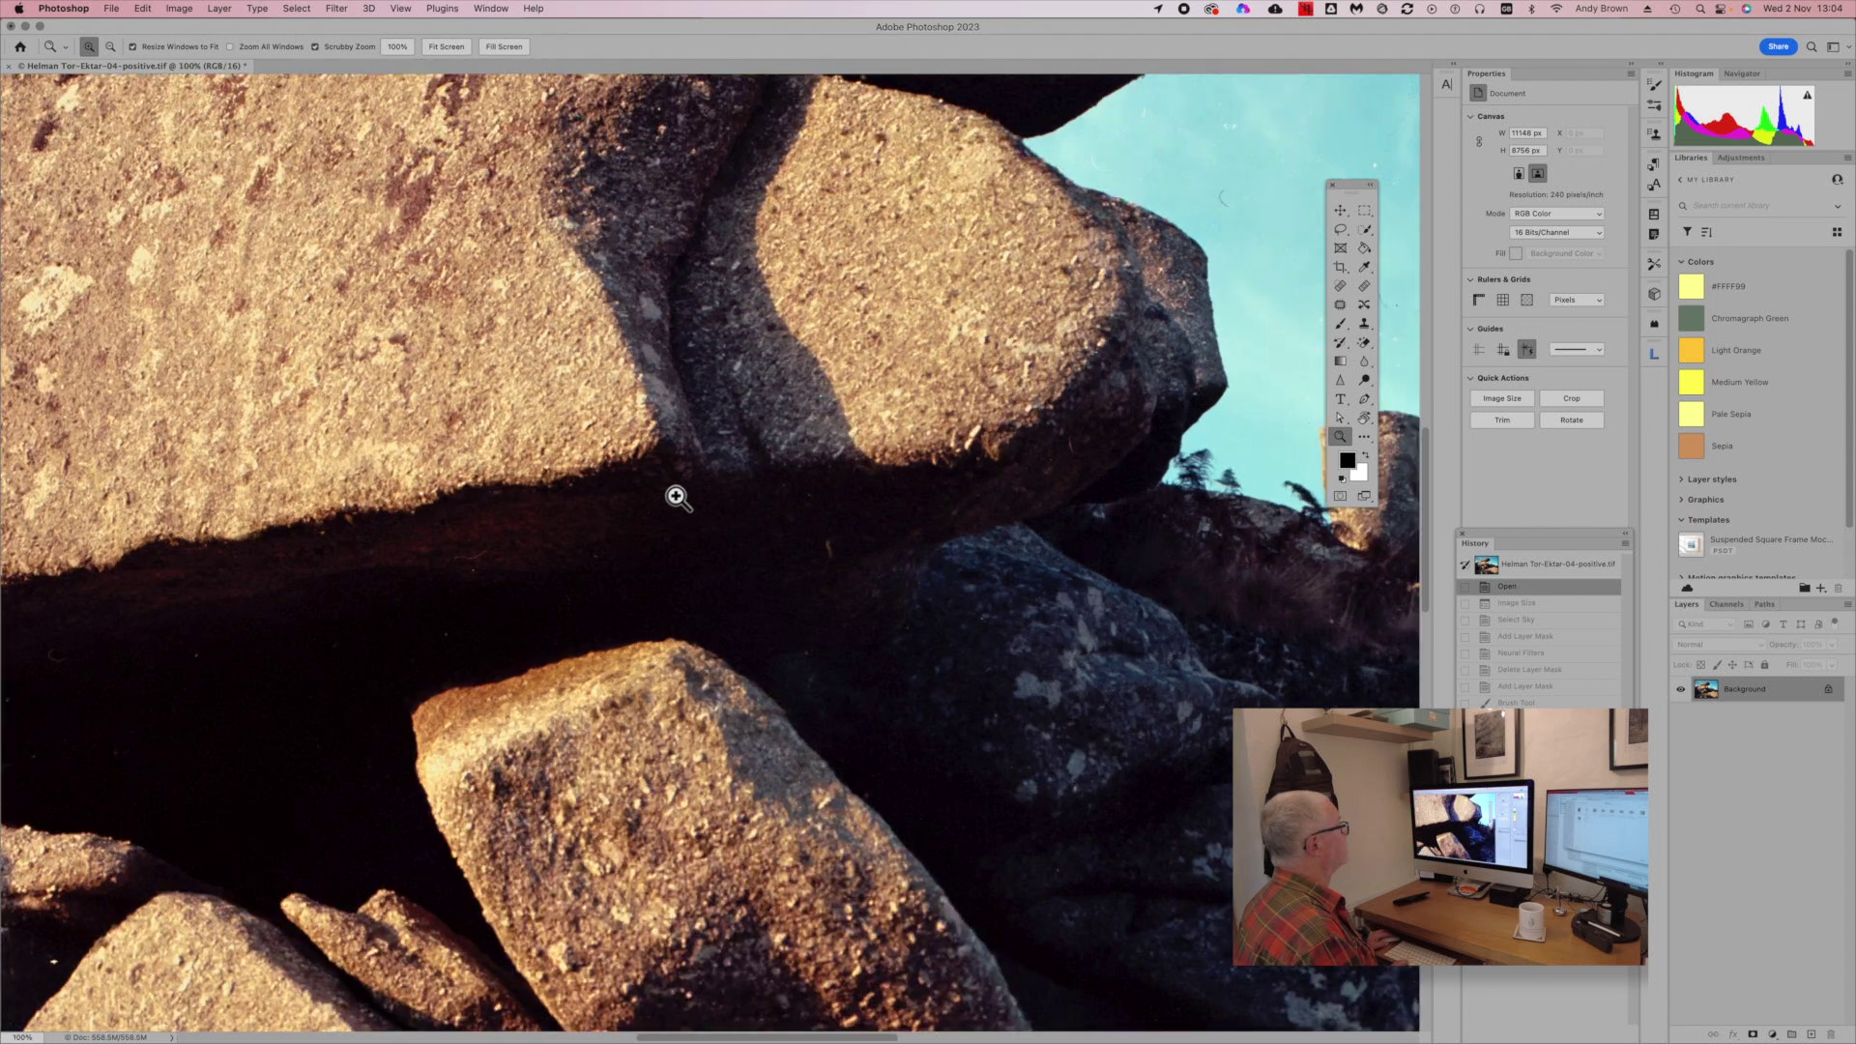
pyautogui.moveTo(1007, 310); pyautogui.dragTo(123, 548)
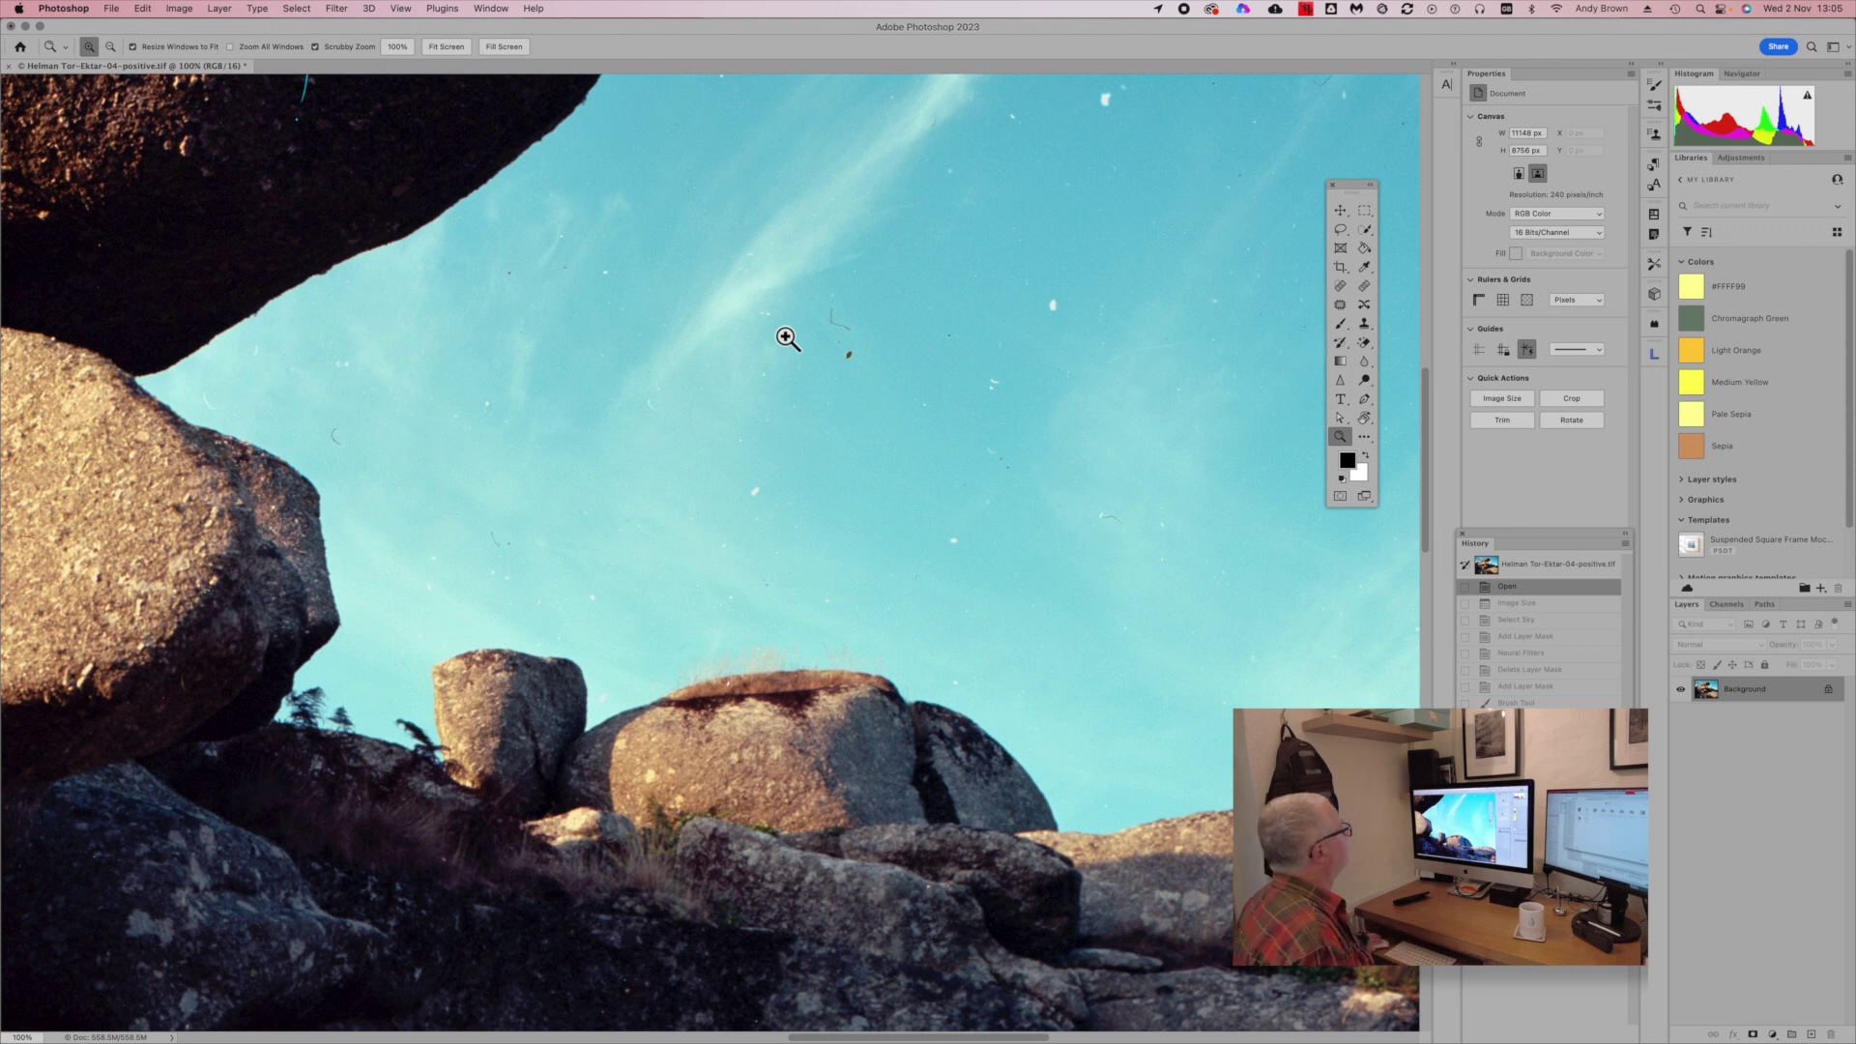
# Step: Set the image resolution to 300 pixels/inch without resampling
pyautogui.click(180, 10)
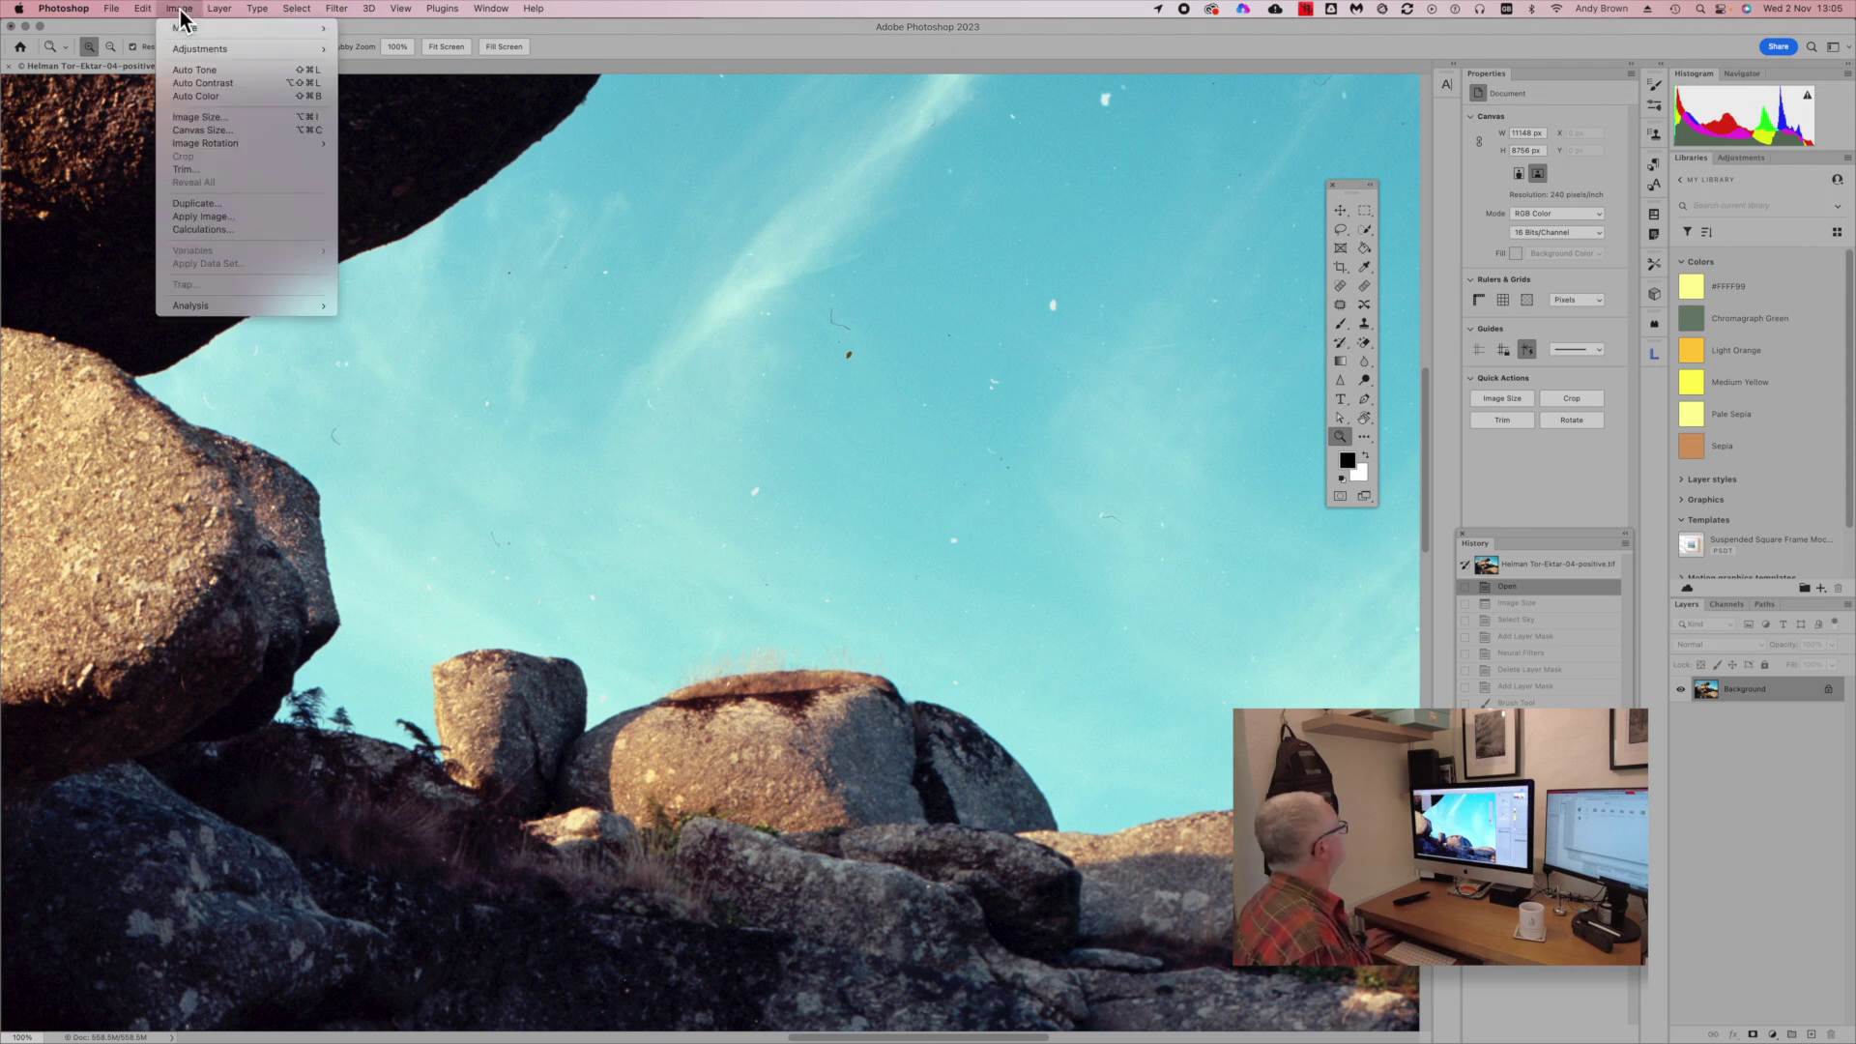
pyautogui.click(206, 118)
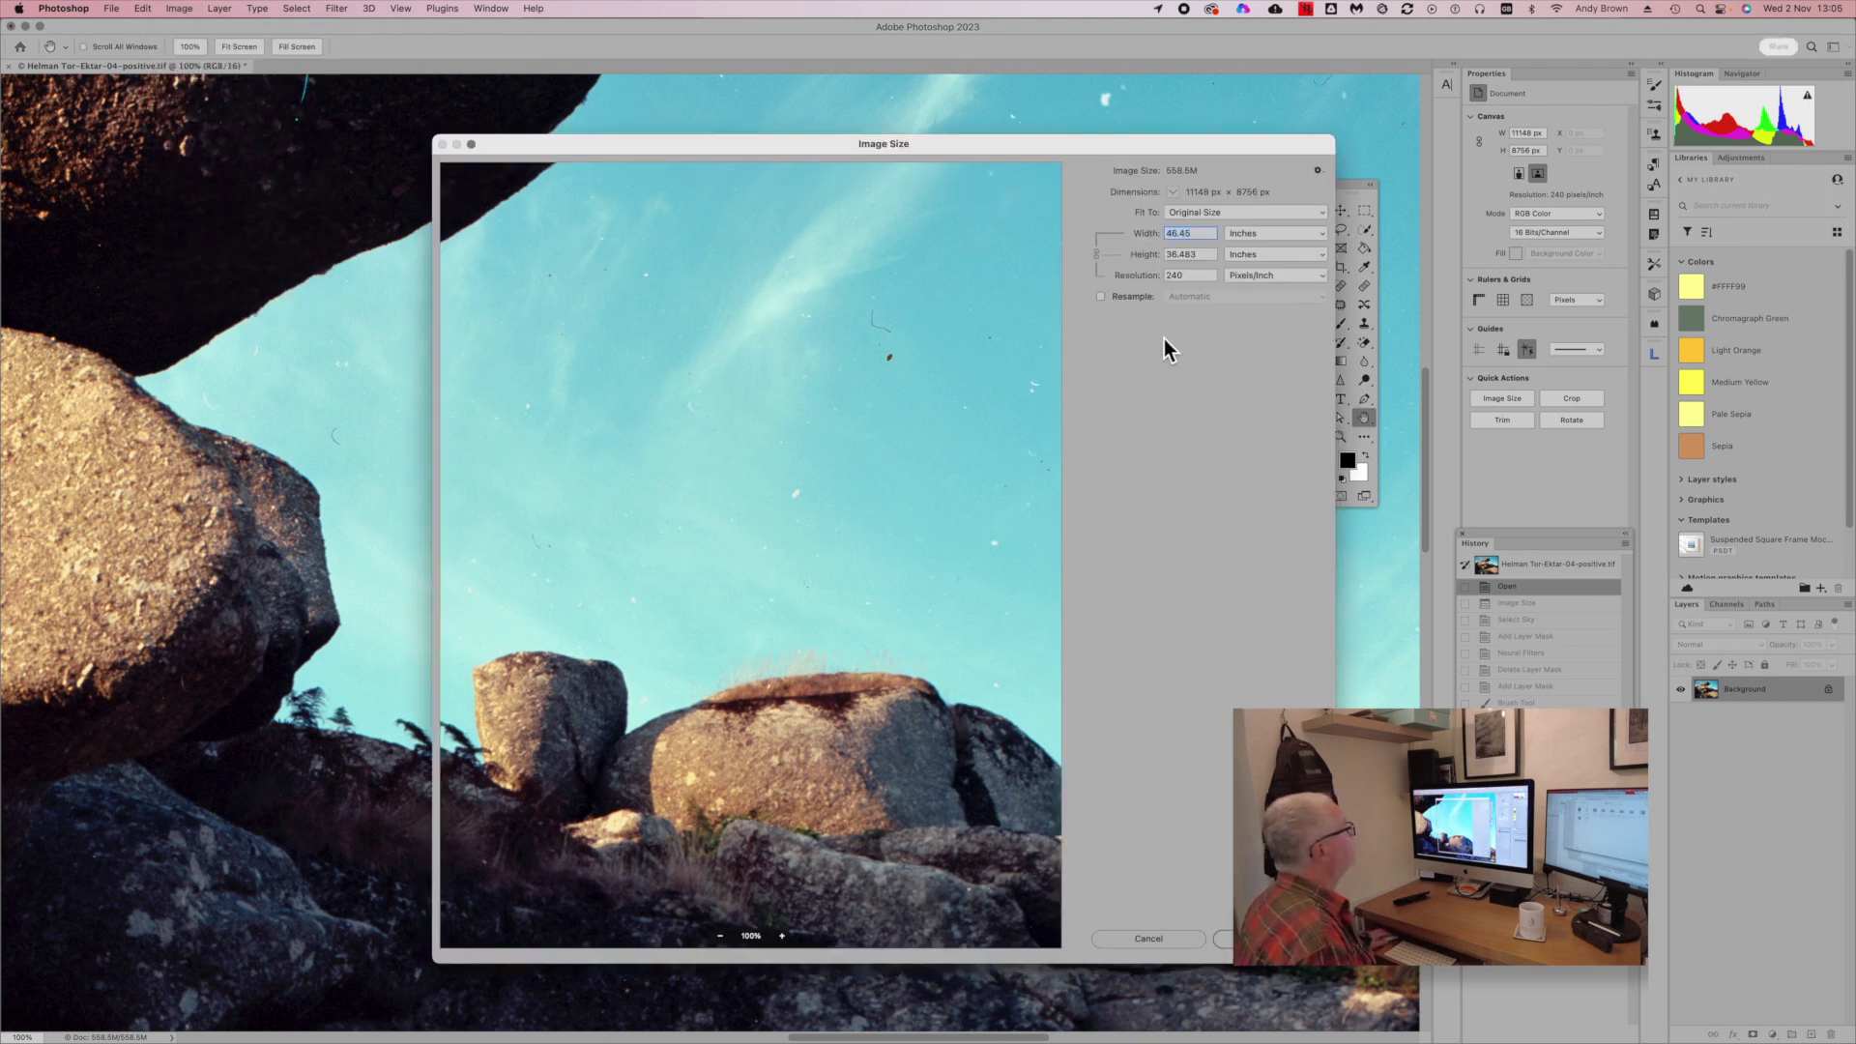
pyautogui.click(1197, 275)
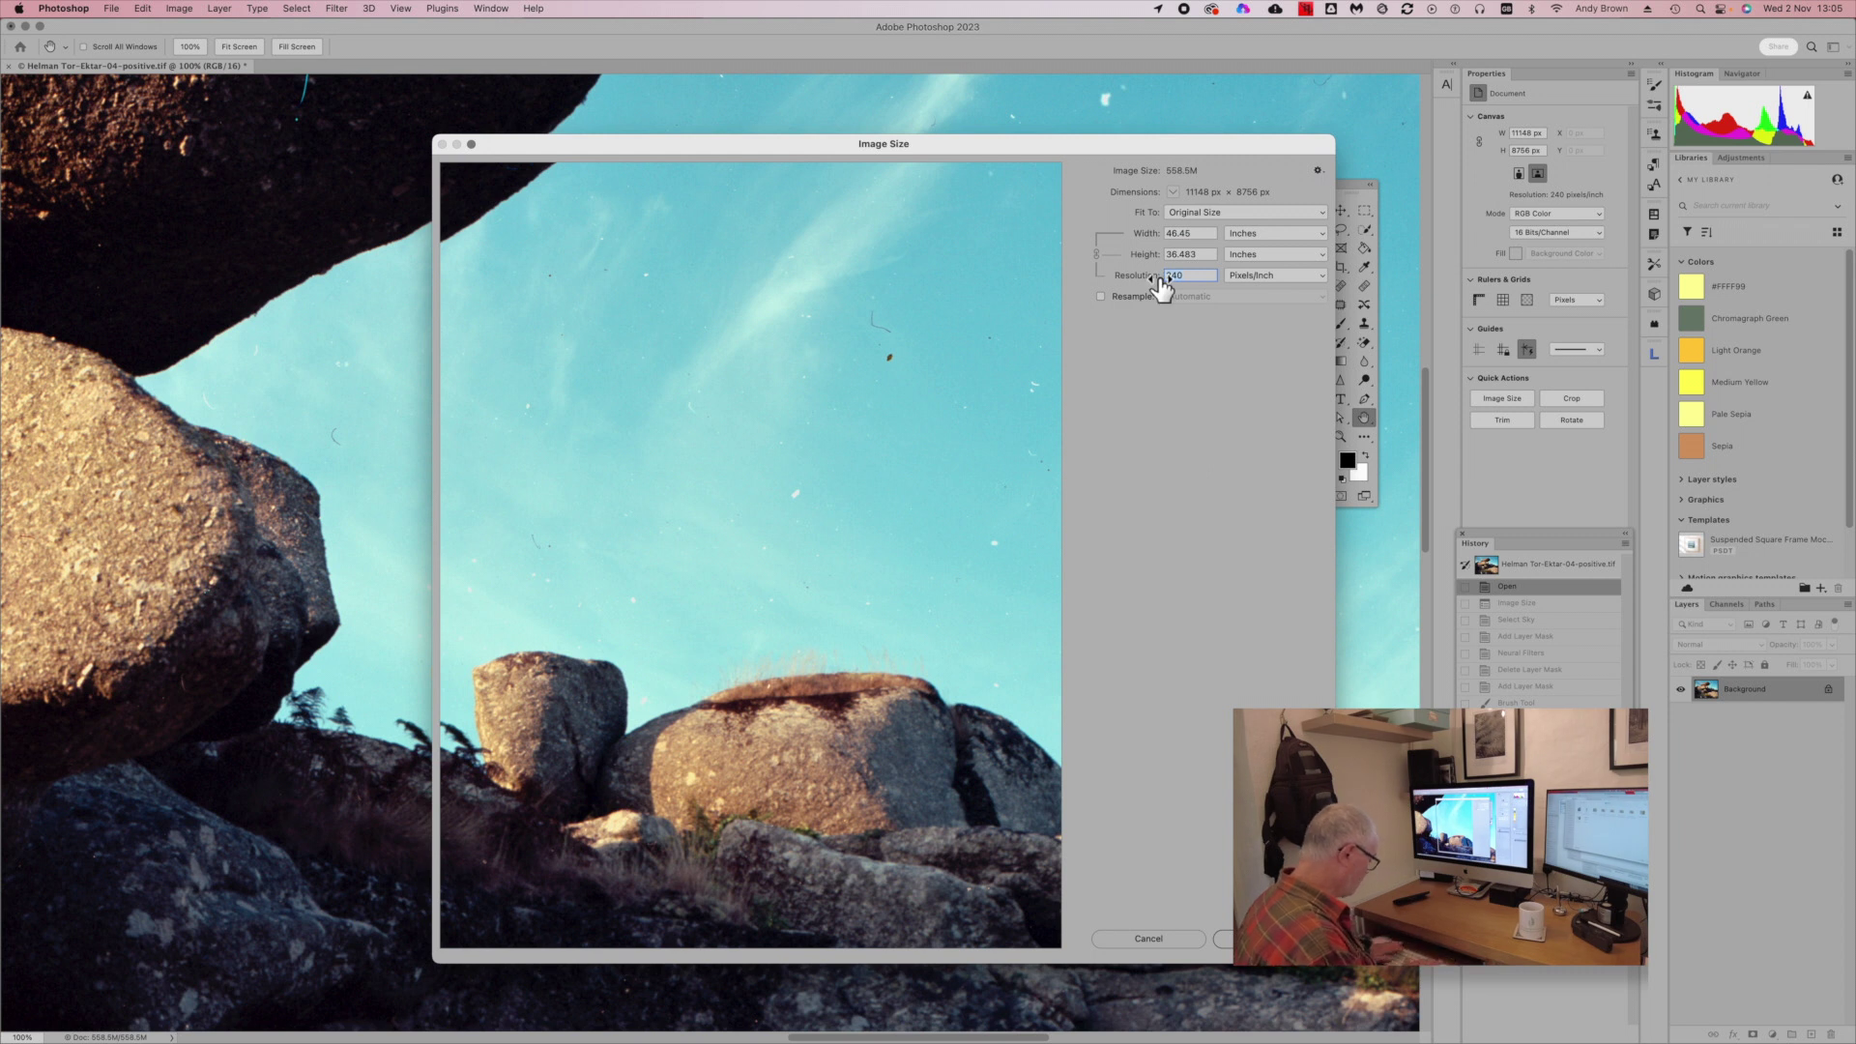
pyautogui.write('300')
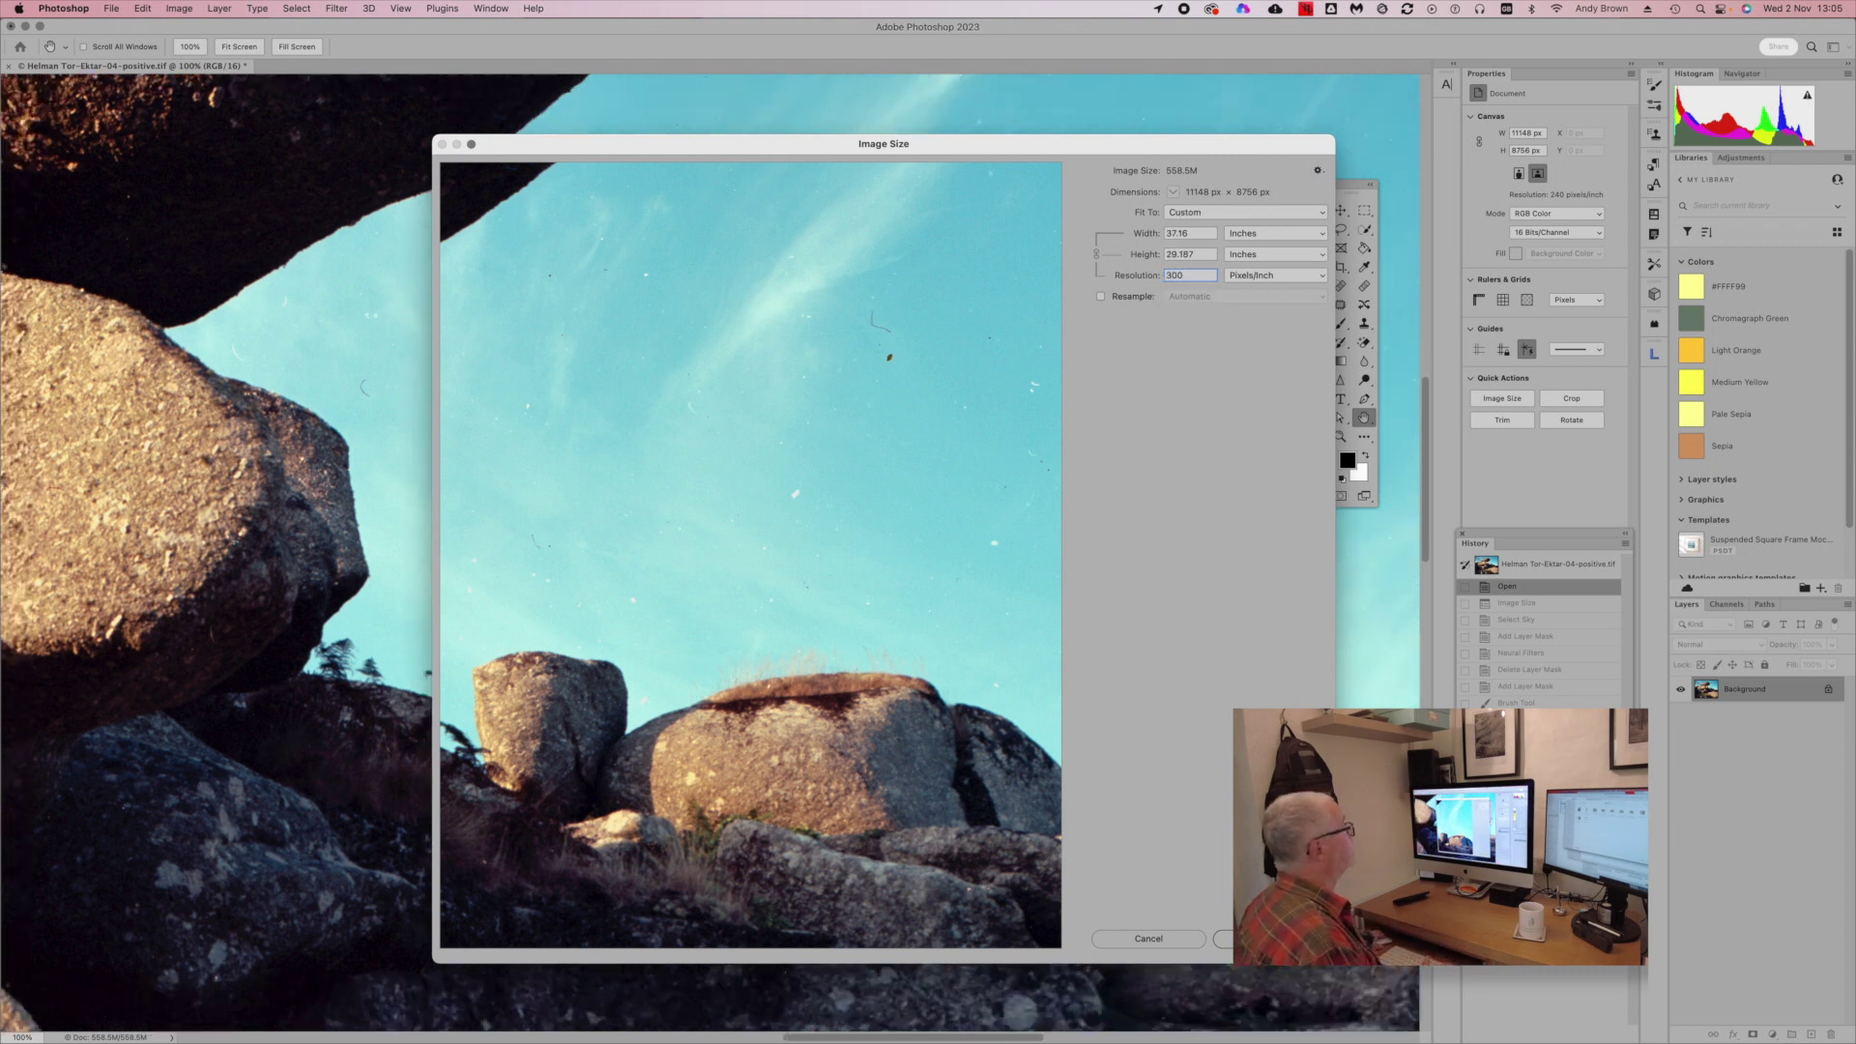
pyautogui.scroll(-3, 1185, 293)
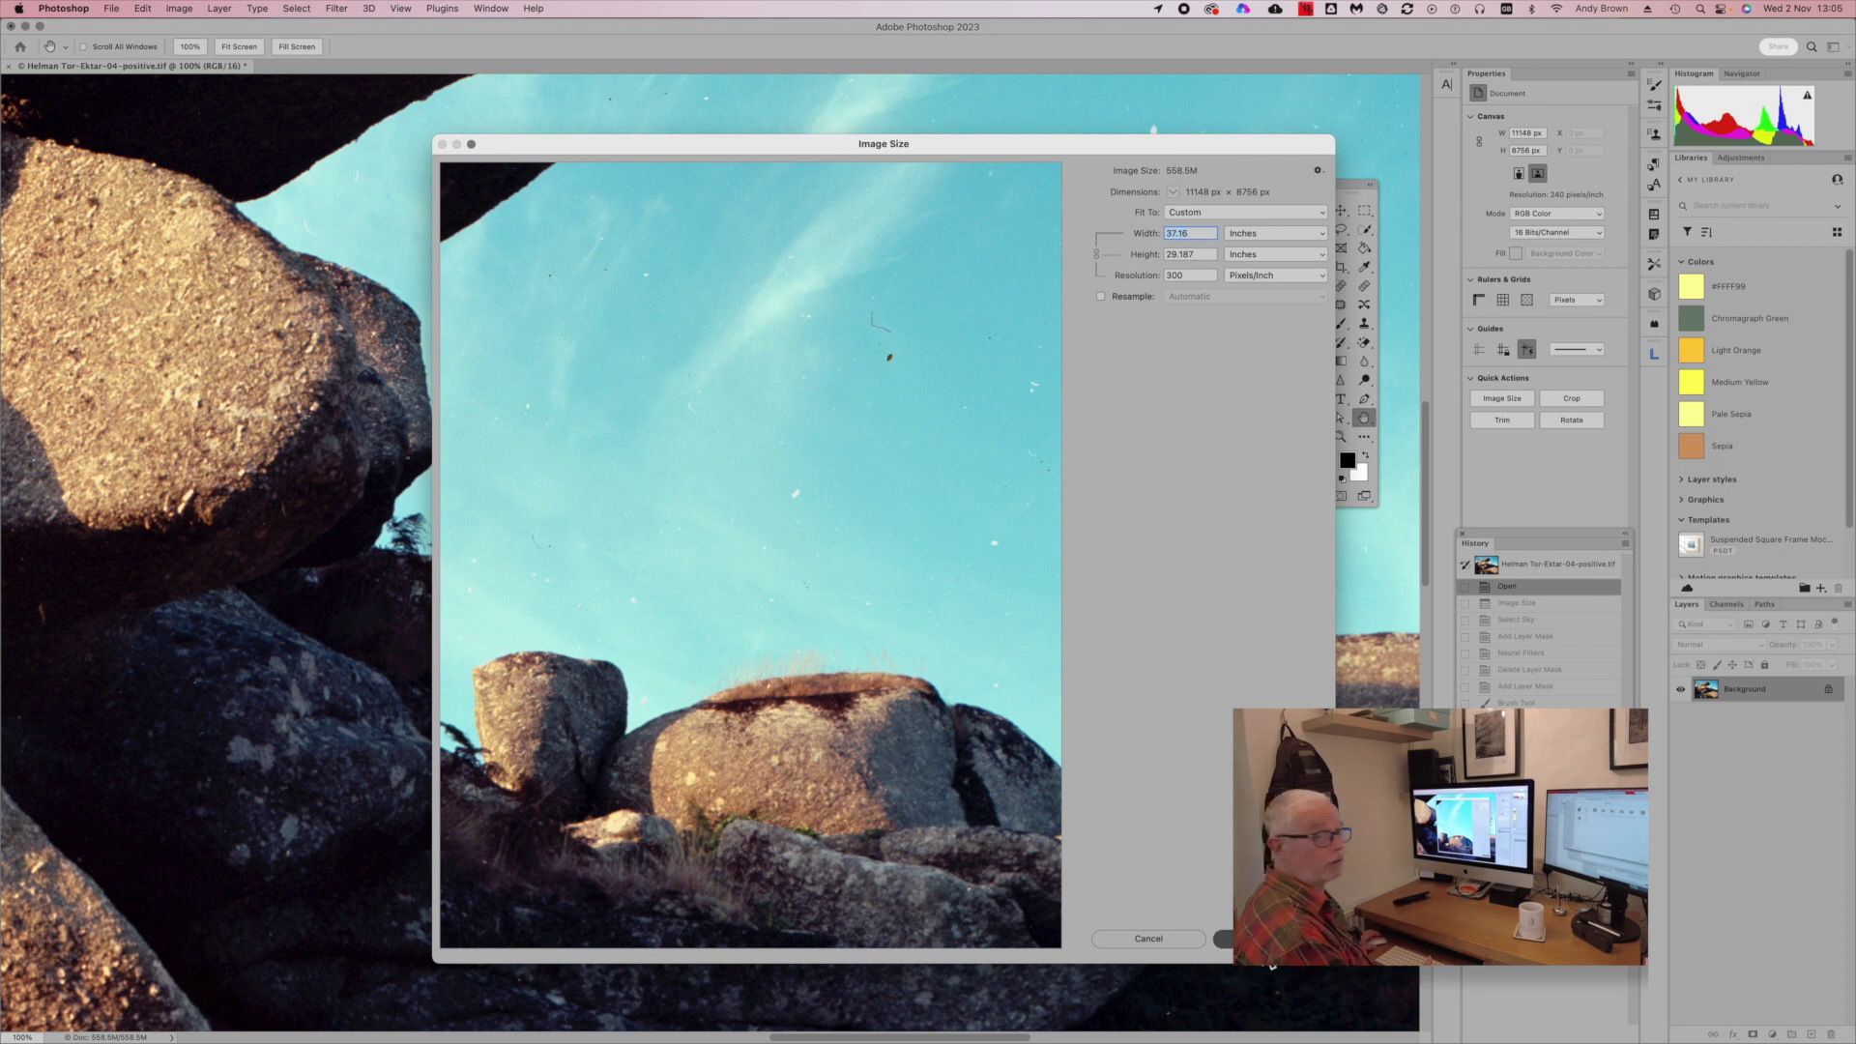
pyautogui.click(1247, 937)
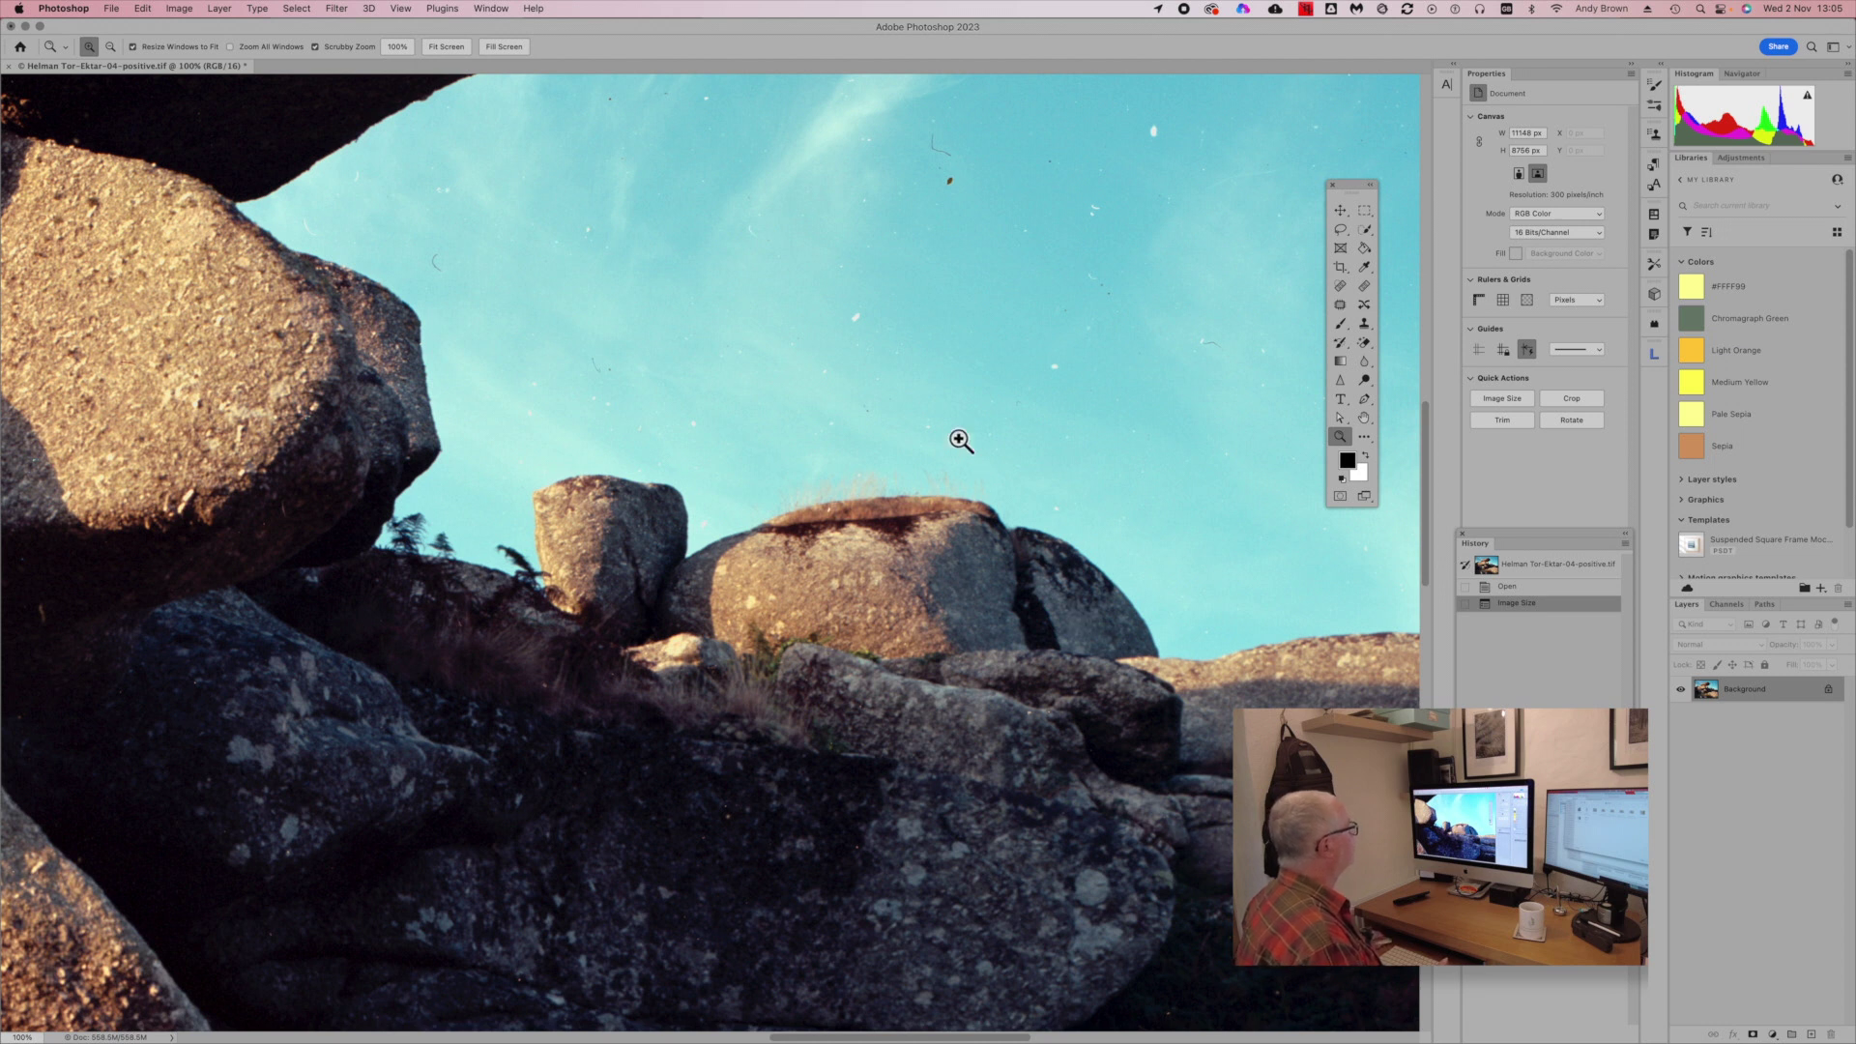
# Step: Select the sky automatically and add a layer mask that isolates it from the rocks
pyautogui.rightClick(786, 354)
pyautogui.click(808, 405)
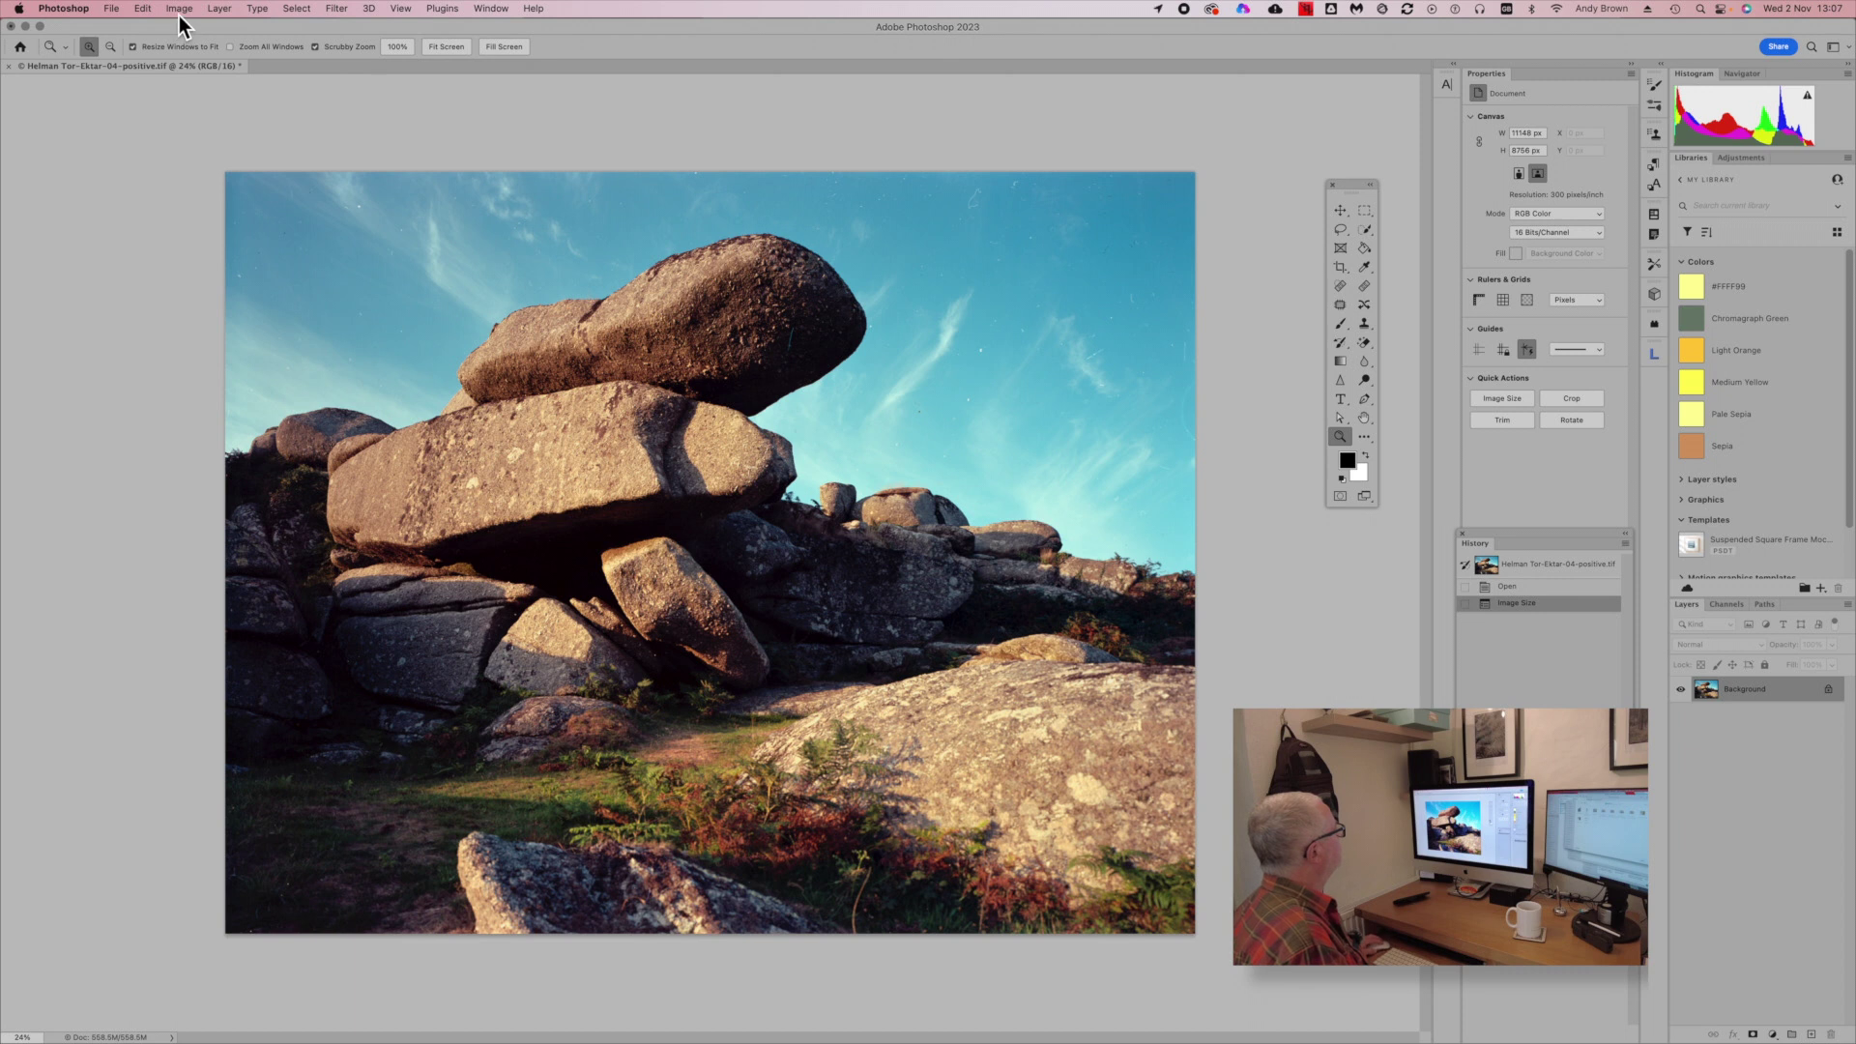
pyautogui.click(299, 10)
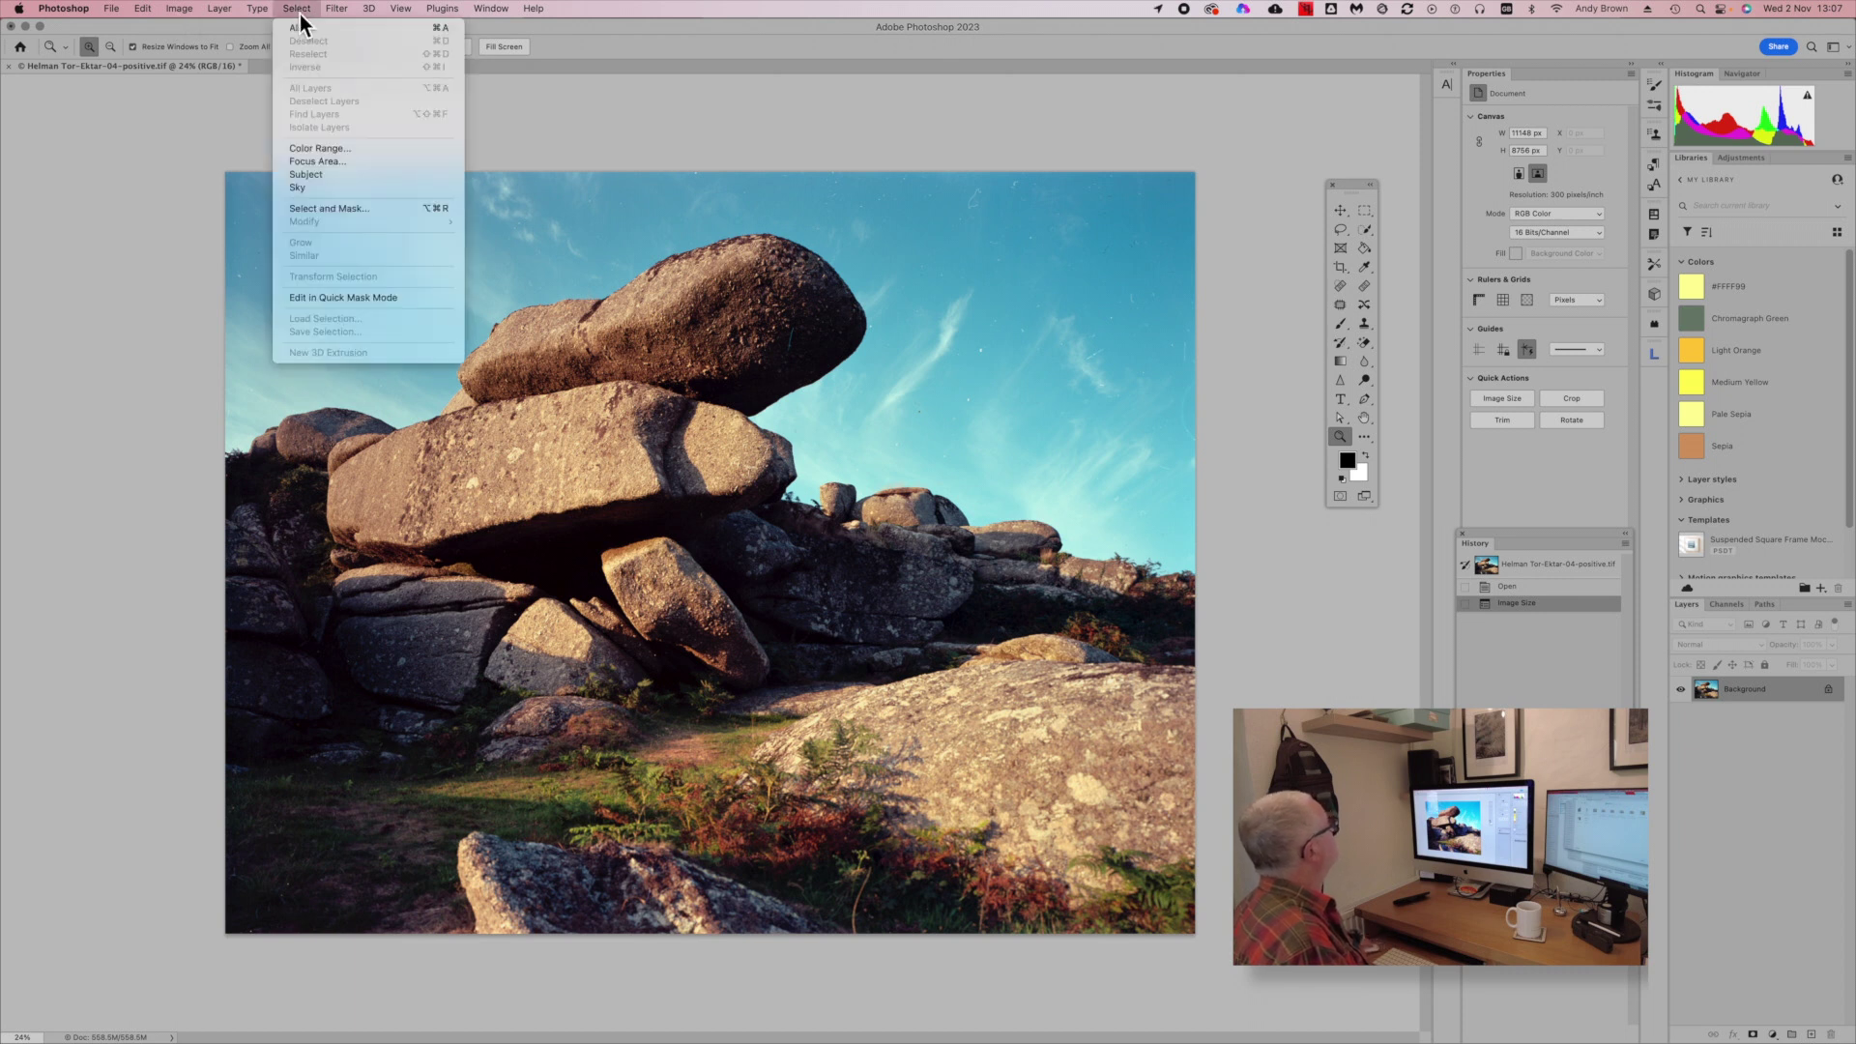
pyautogui.click(319, 189)
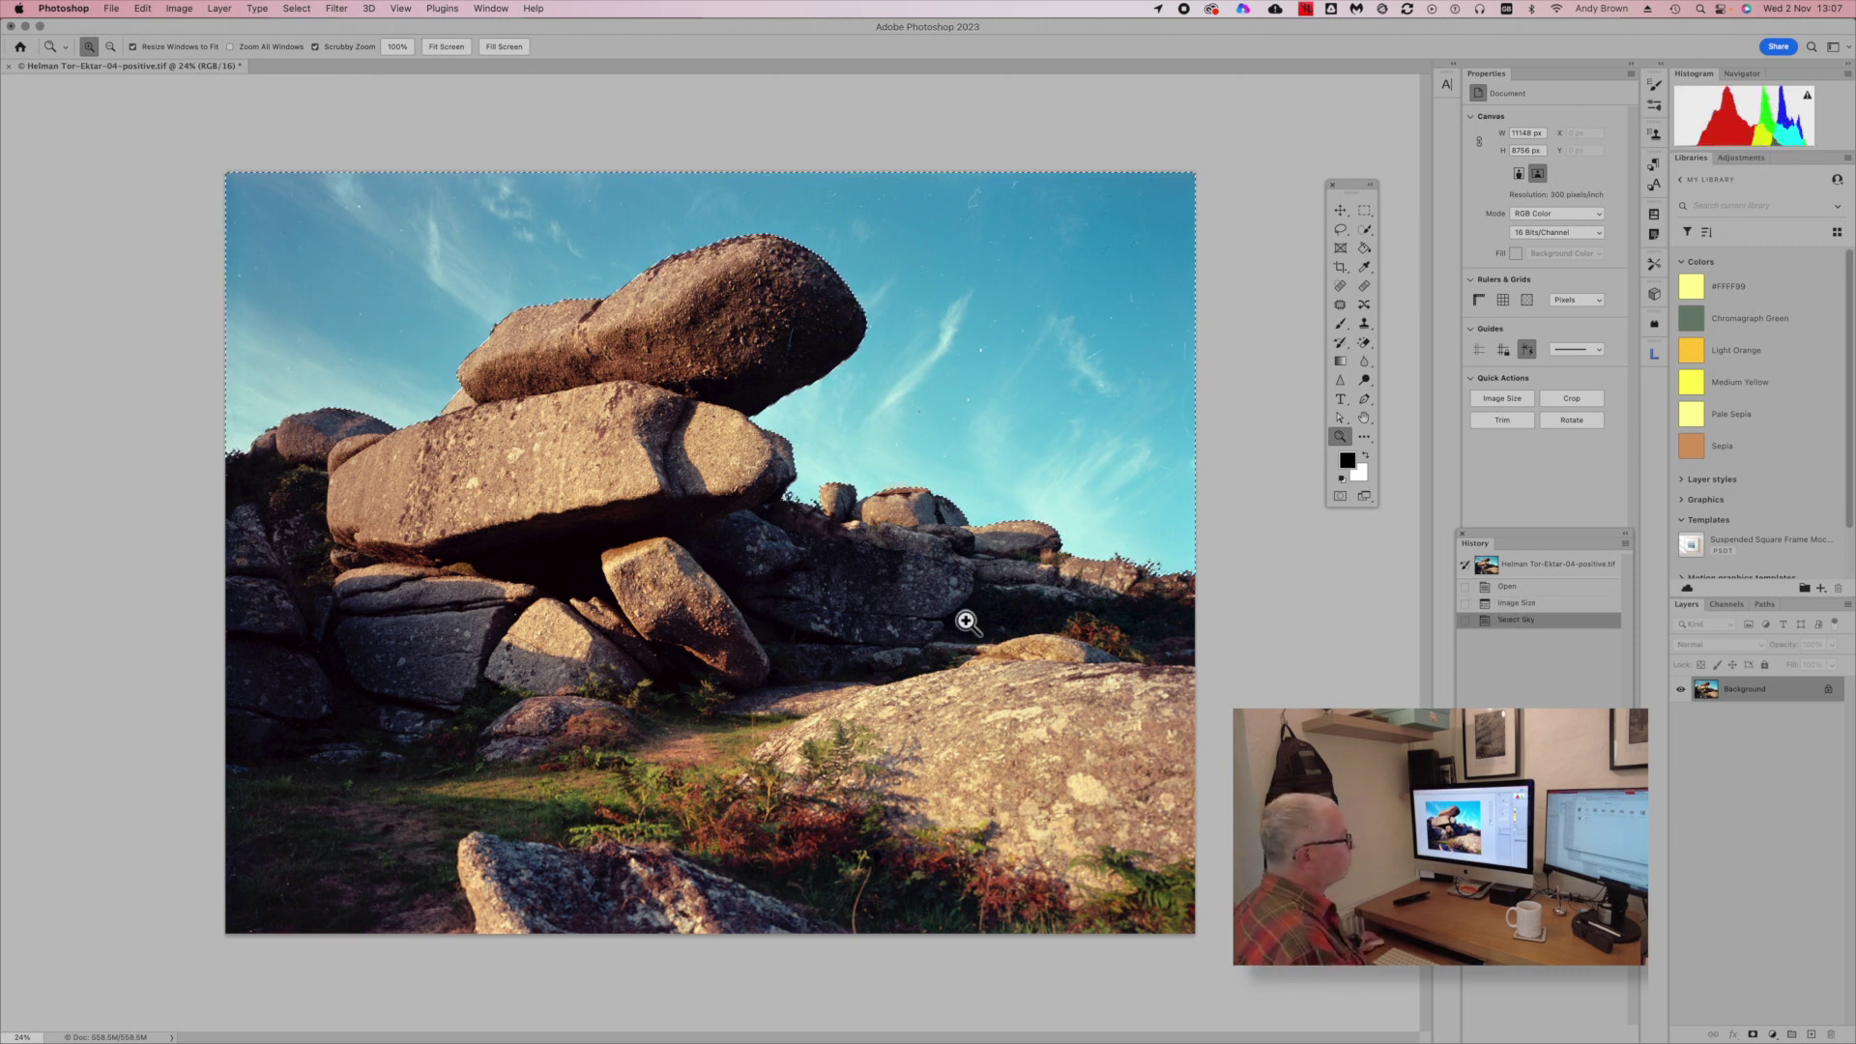
pyautogui.click(1753, 1035)
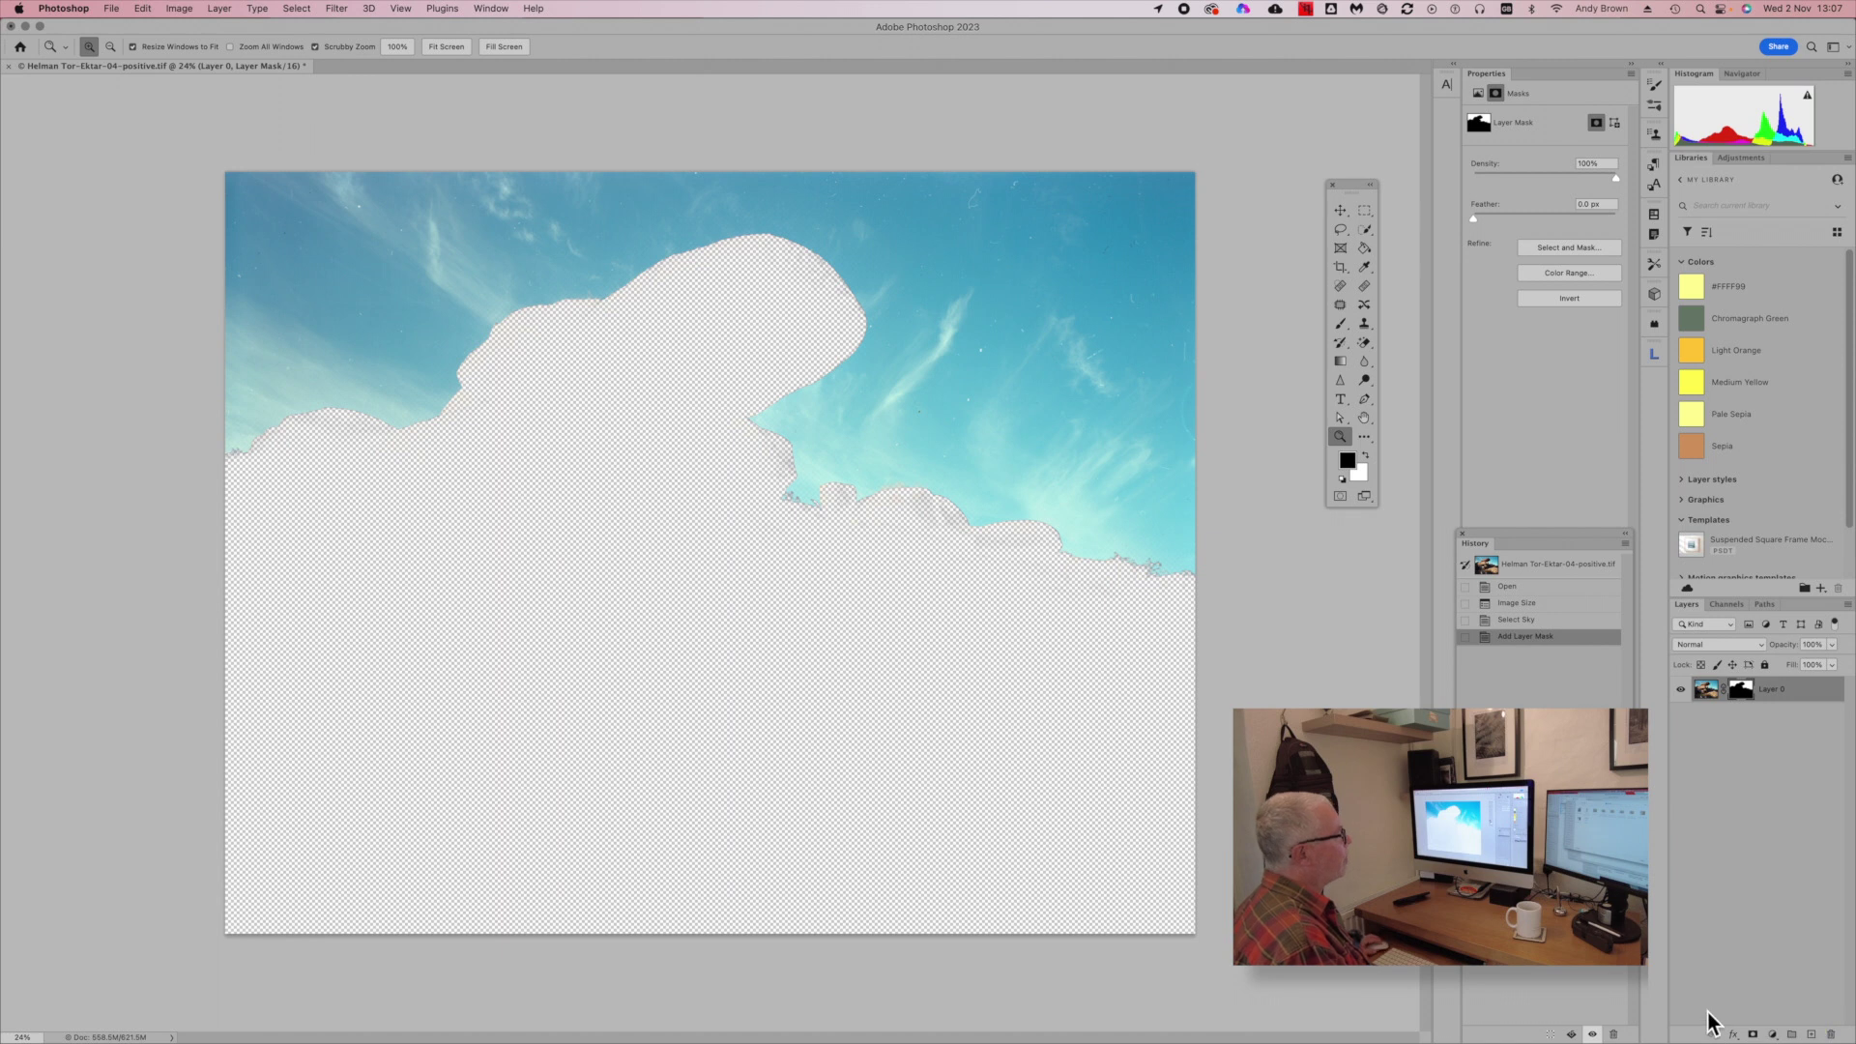
# Step: Target the masked layer's image content instead of its mask and enable the Photo Restoration neural filter
pyautogui.click(939, 394)
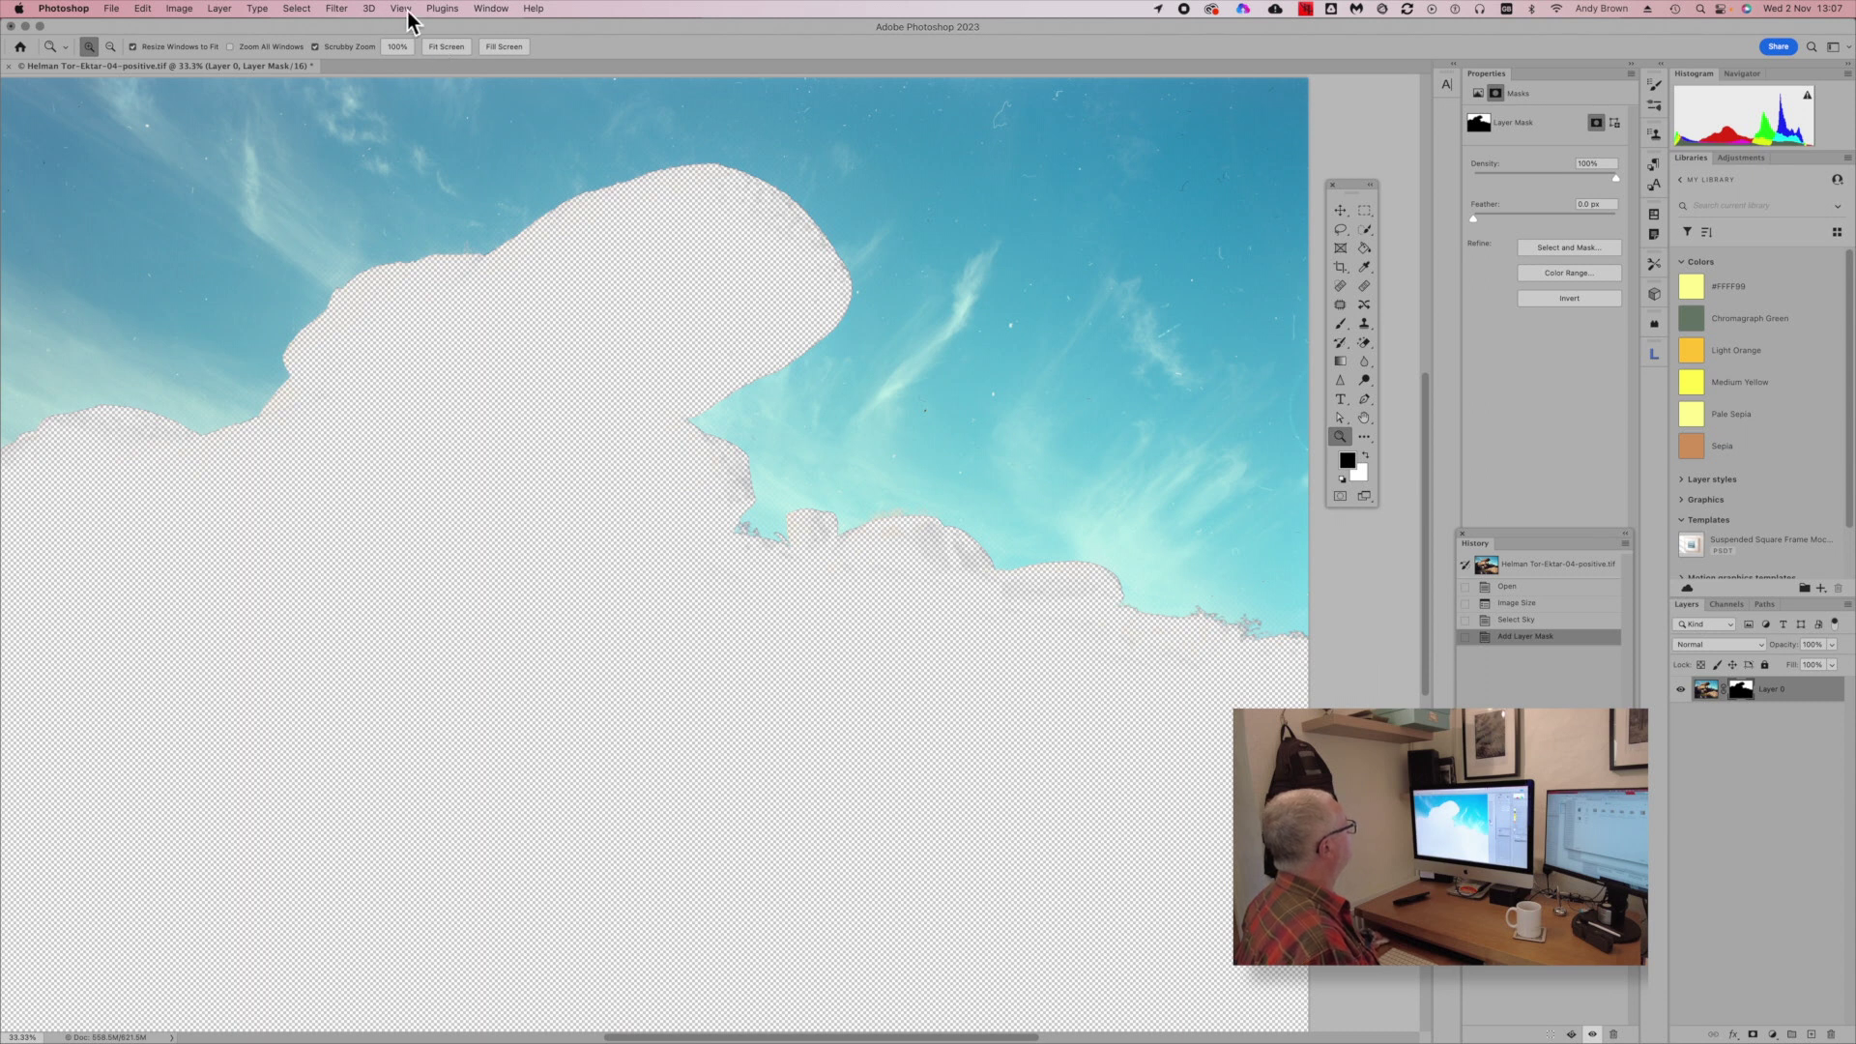
pyautogui.click(491, 8)
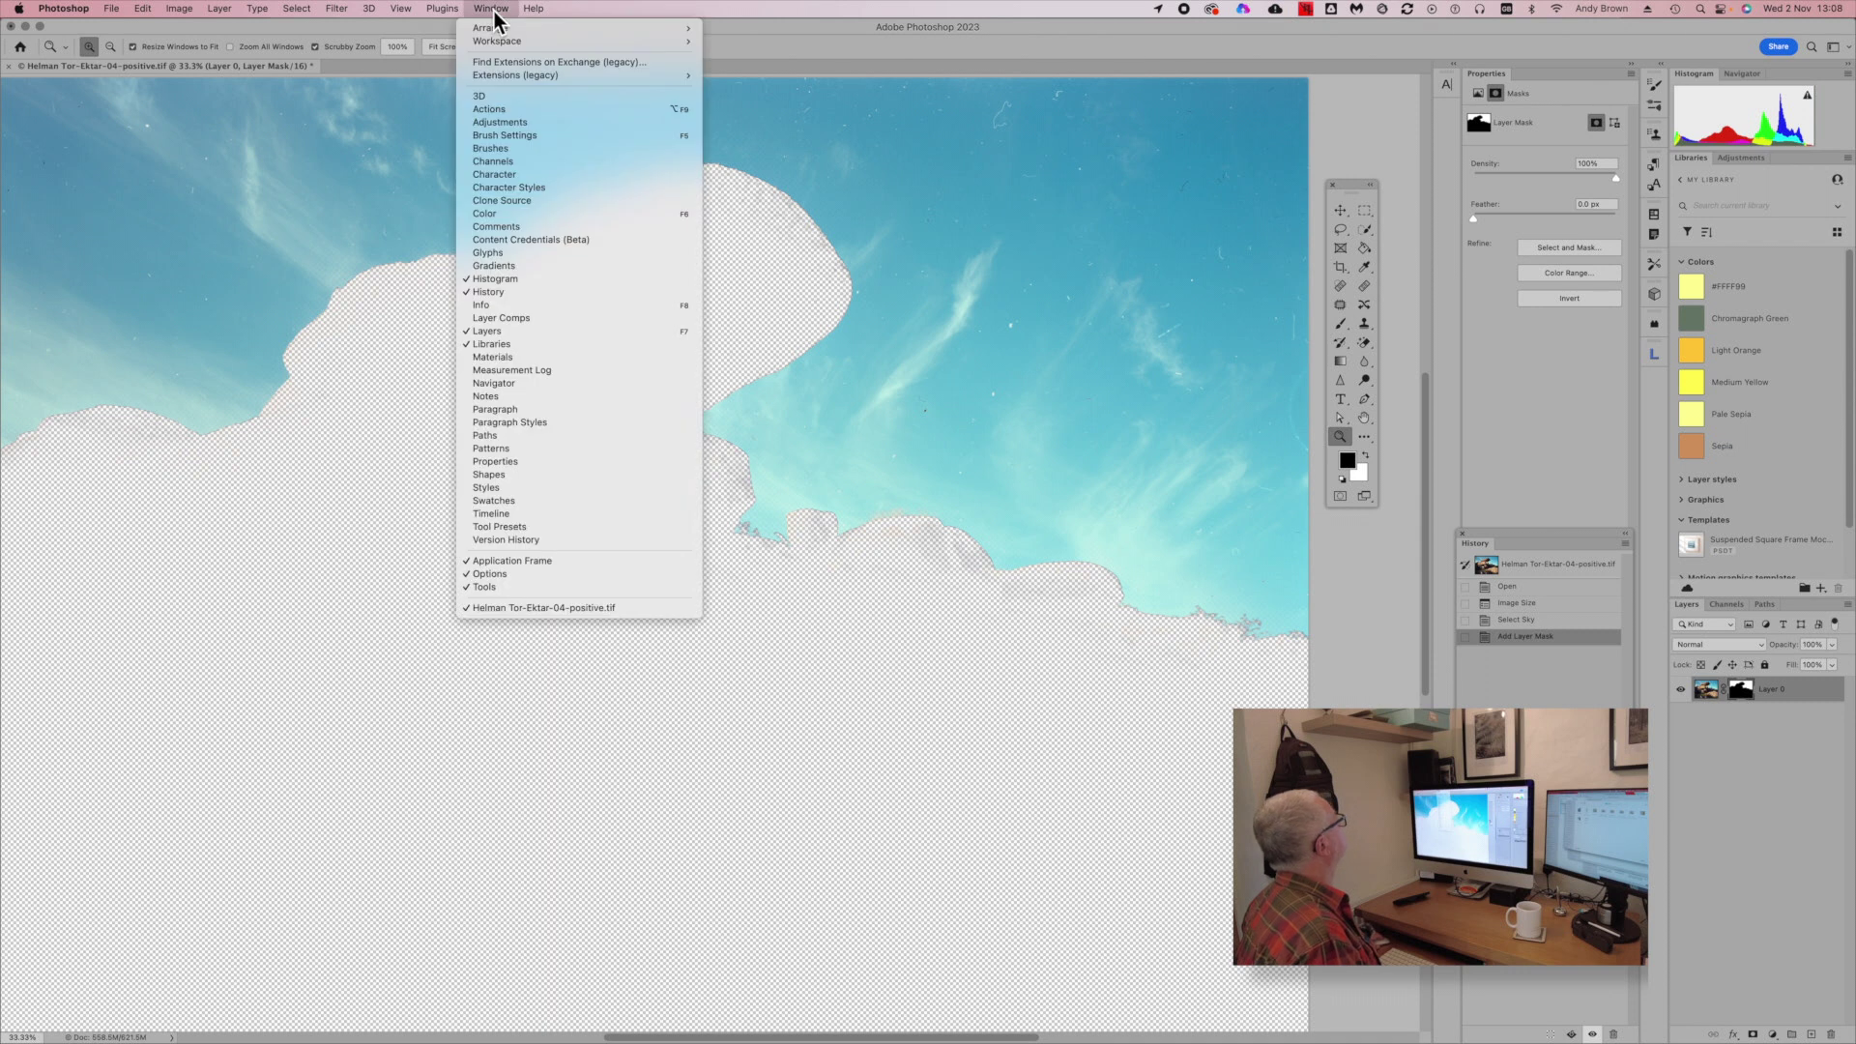
pyautogui.moveTo(406, 16)
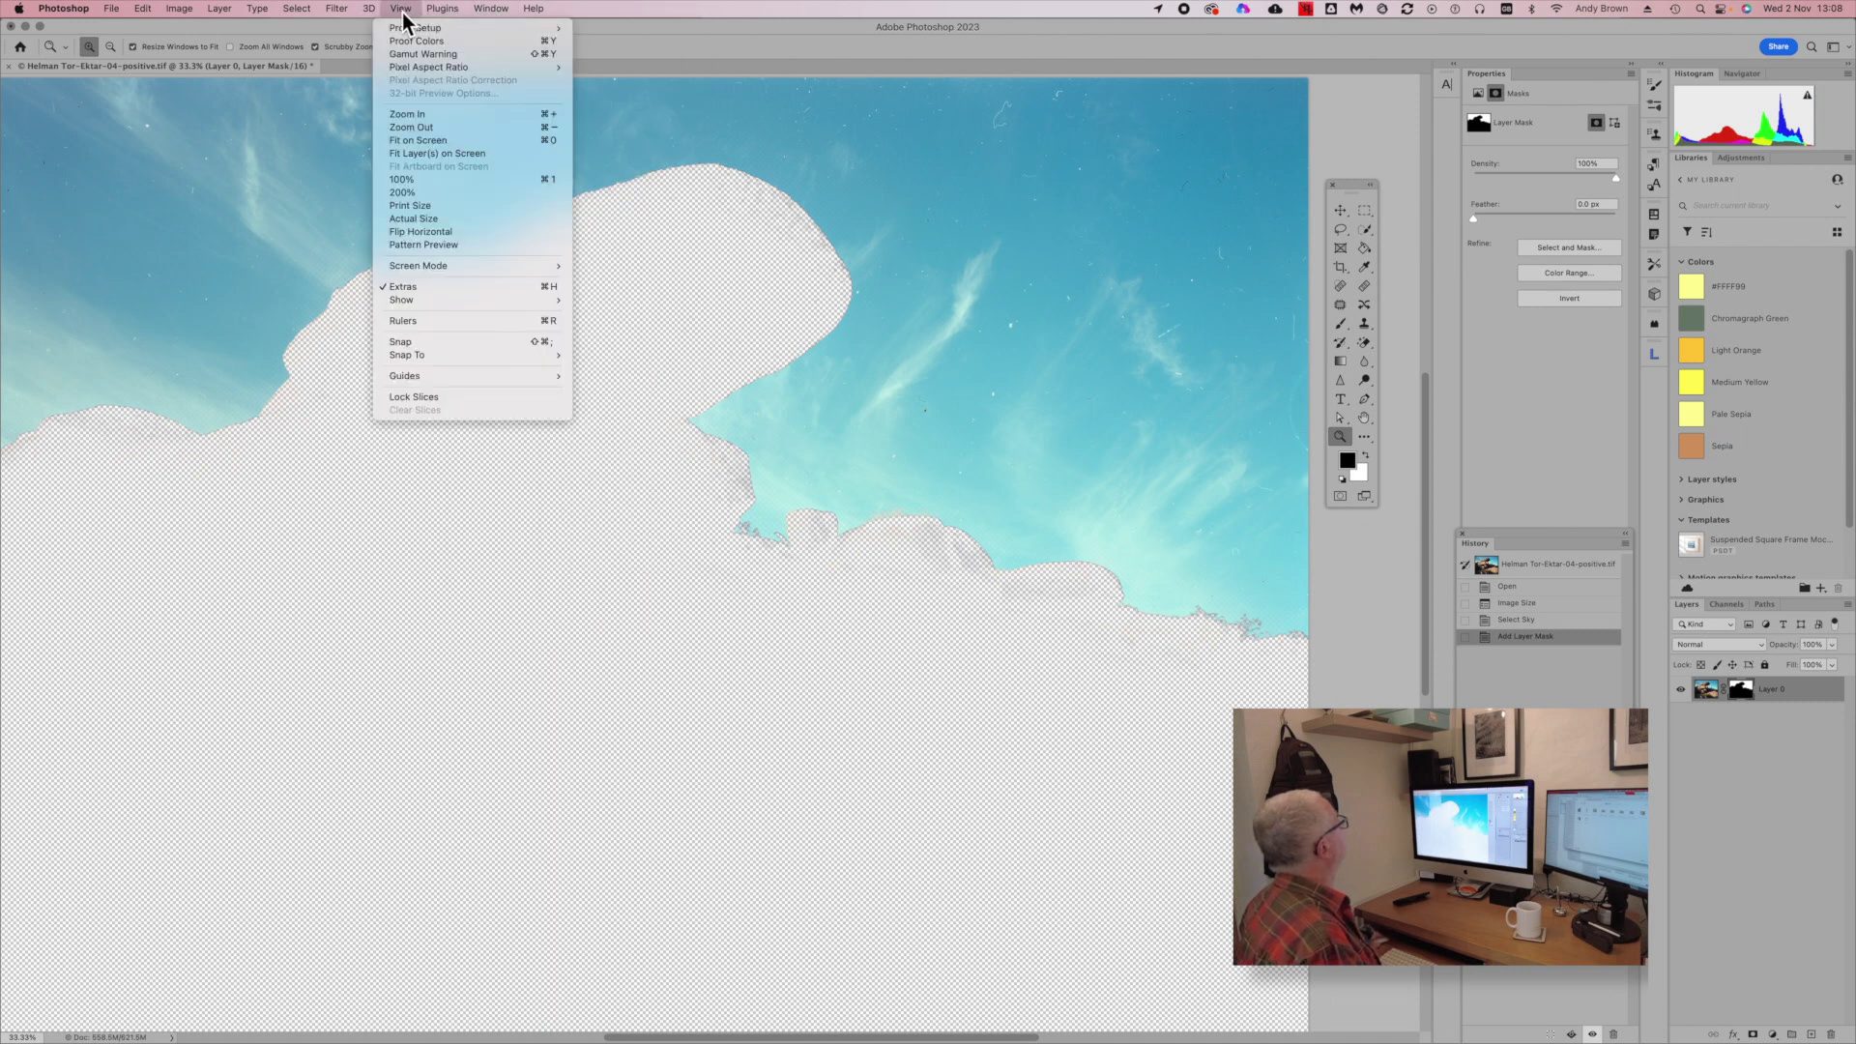
pyautogui.moveTo(337, 16)
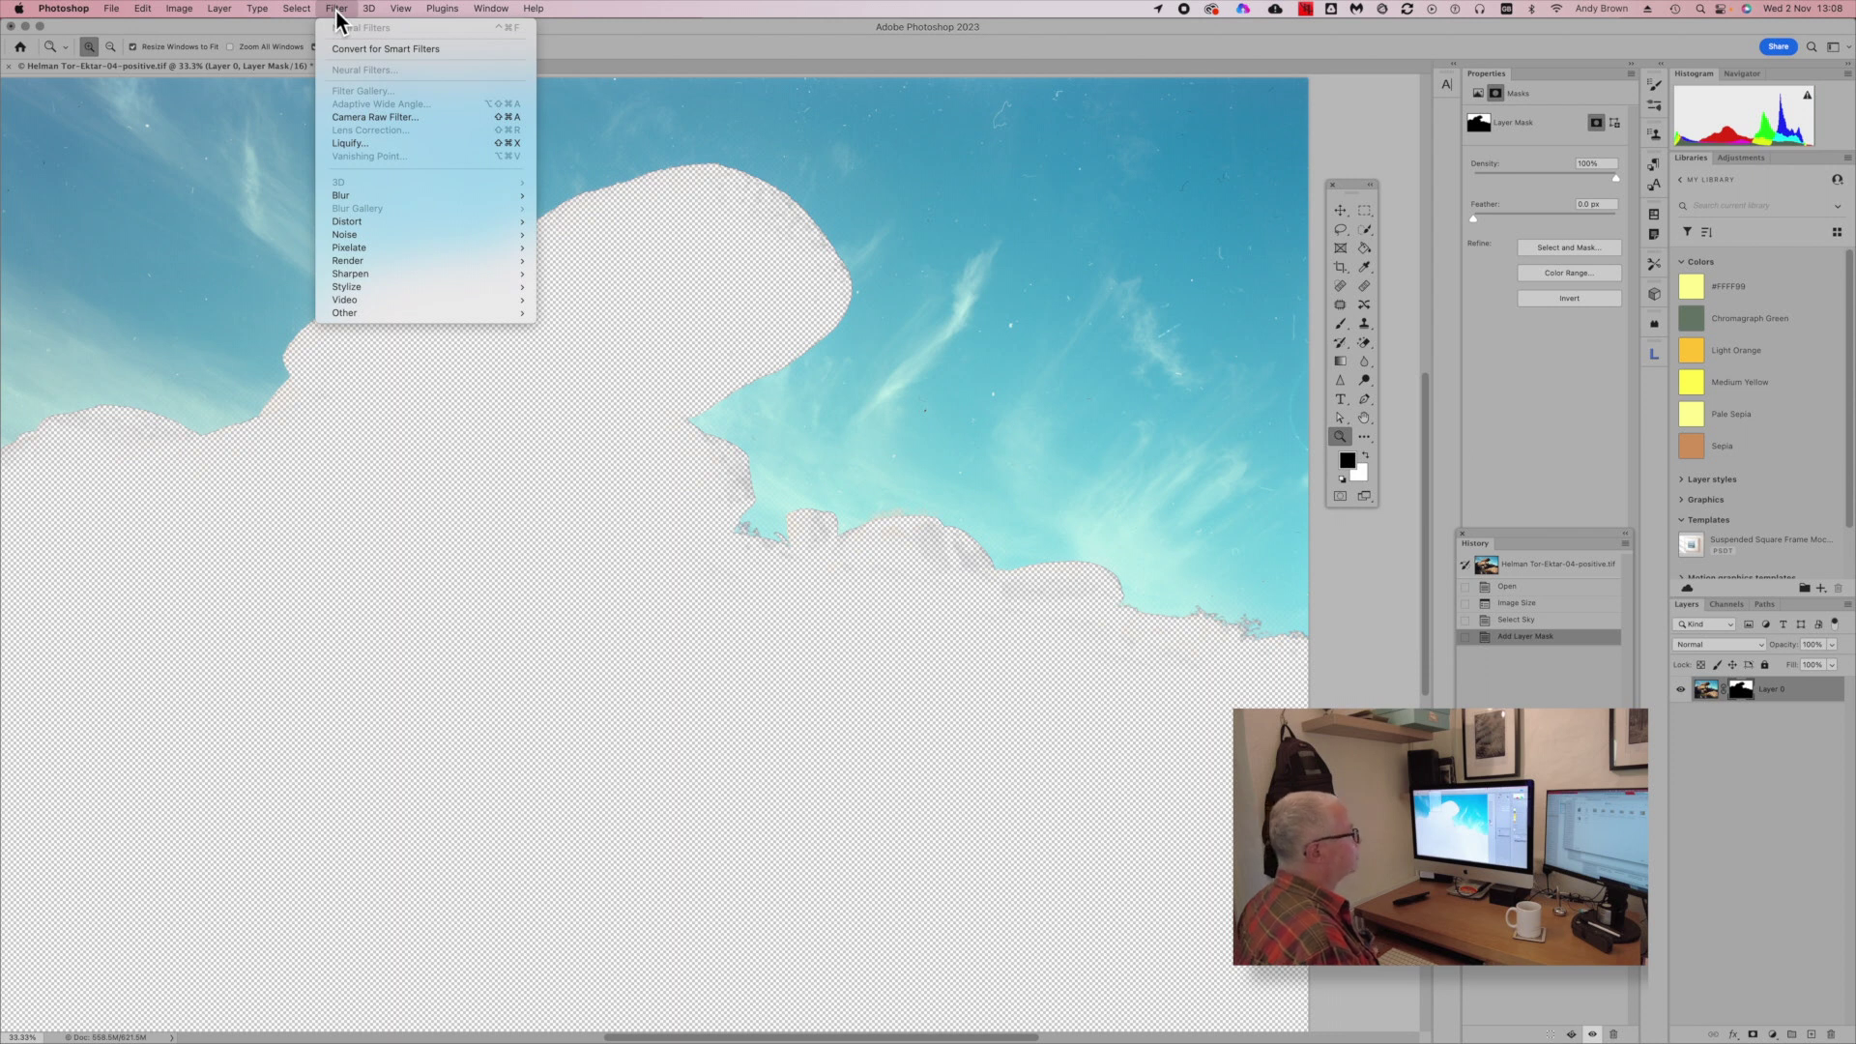
pyautogui.click(1704, 690)
pyautogui.click(1703, 690)
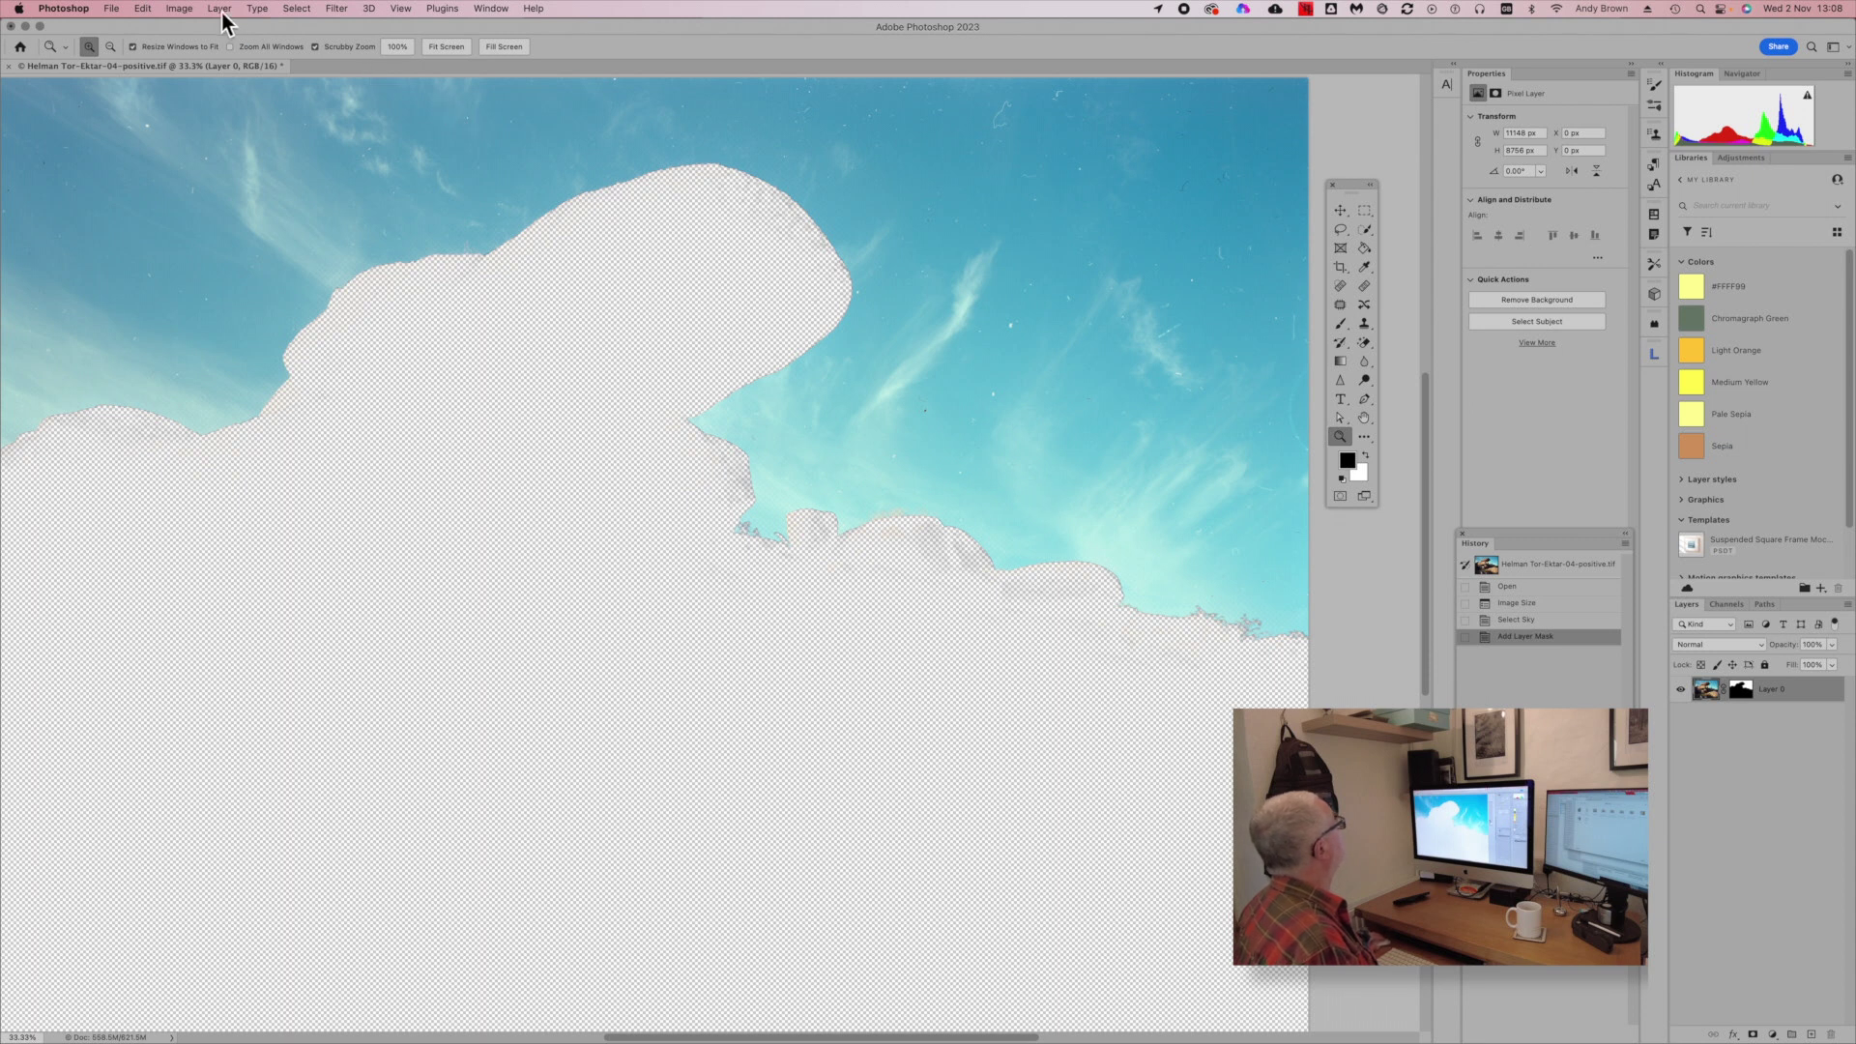
pyautogui.click(339, 10)
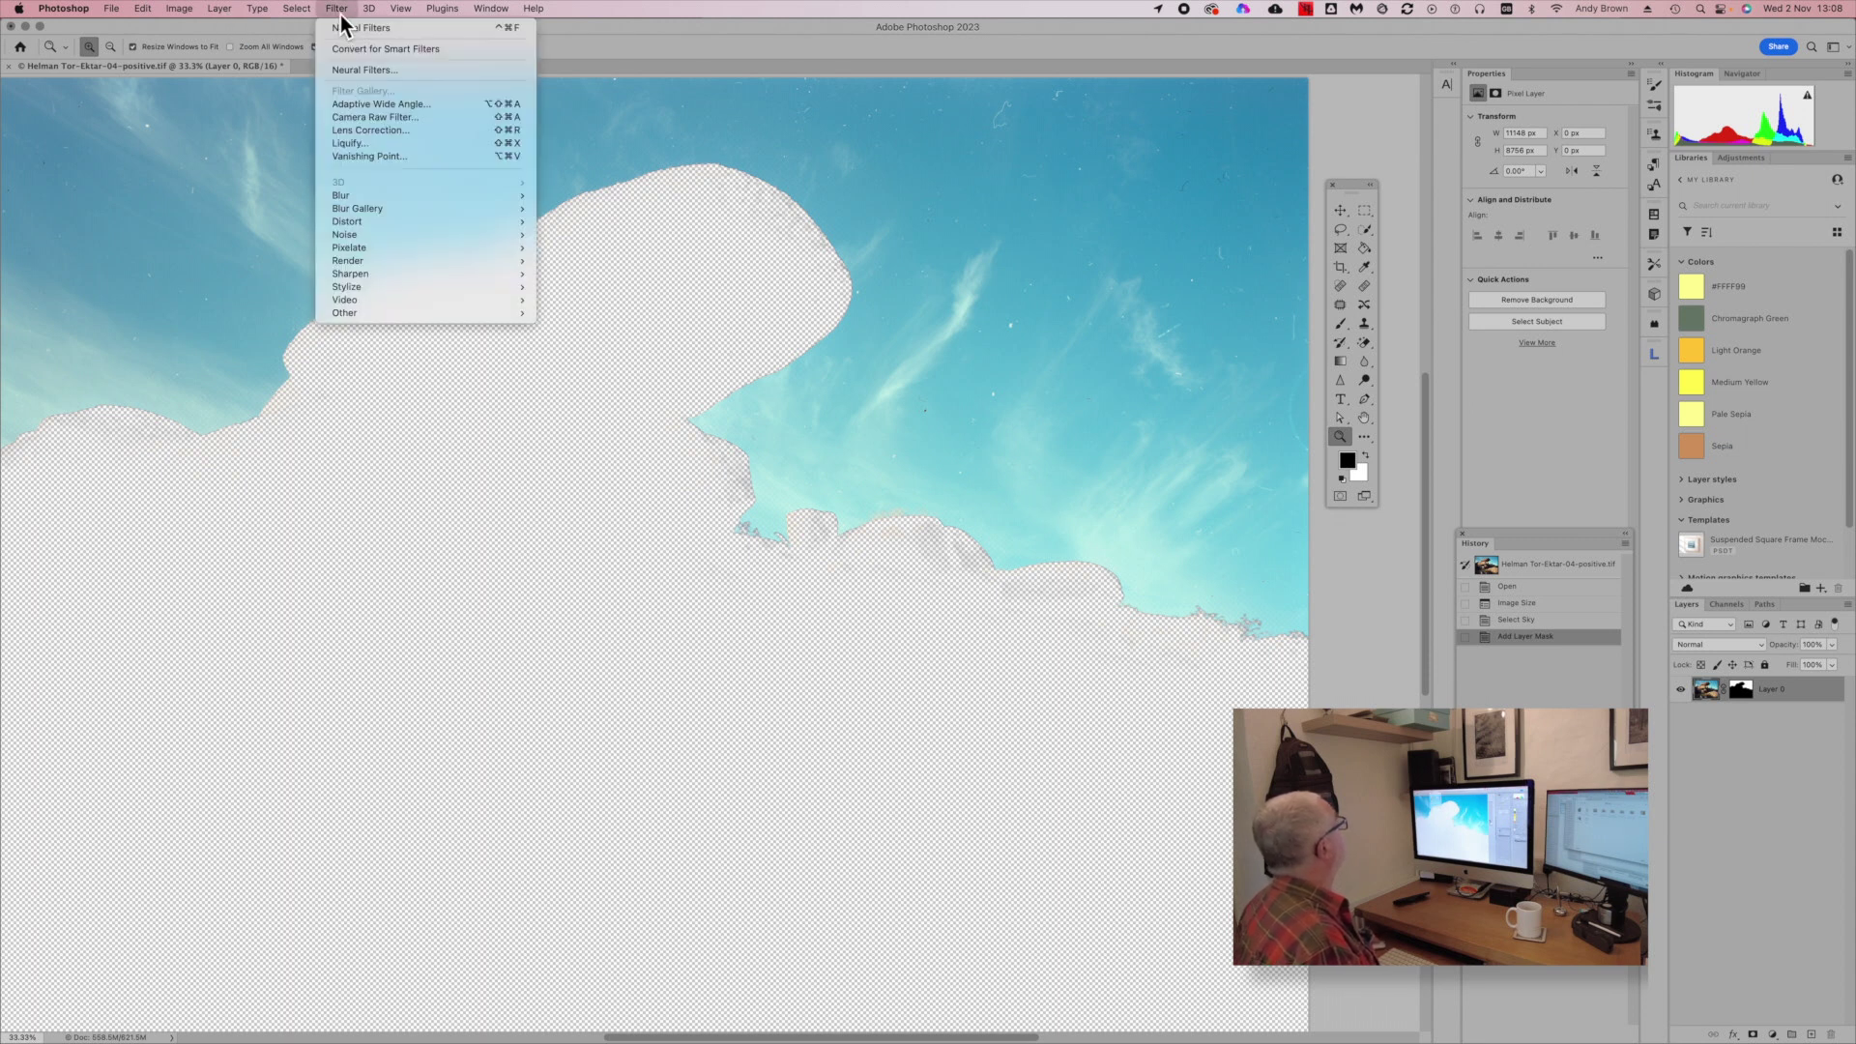
pyautogui.click(352, 73)
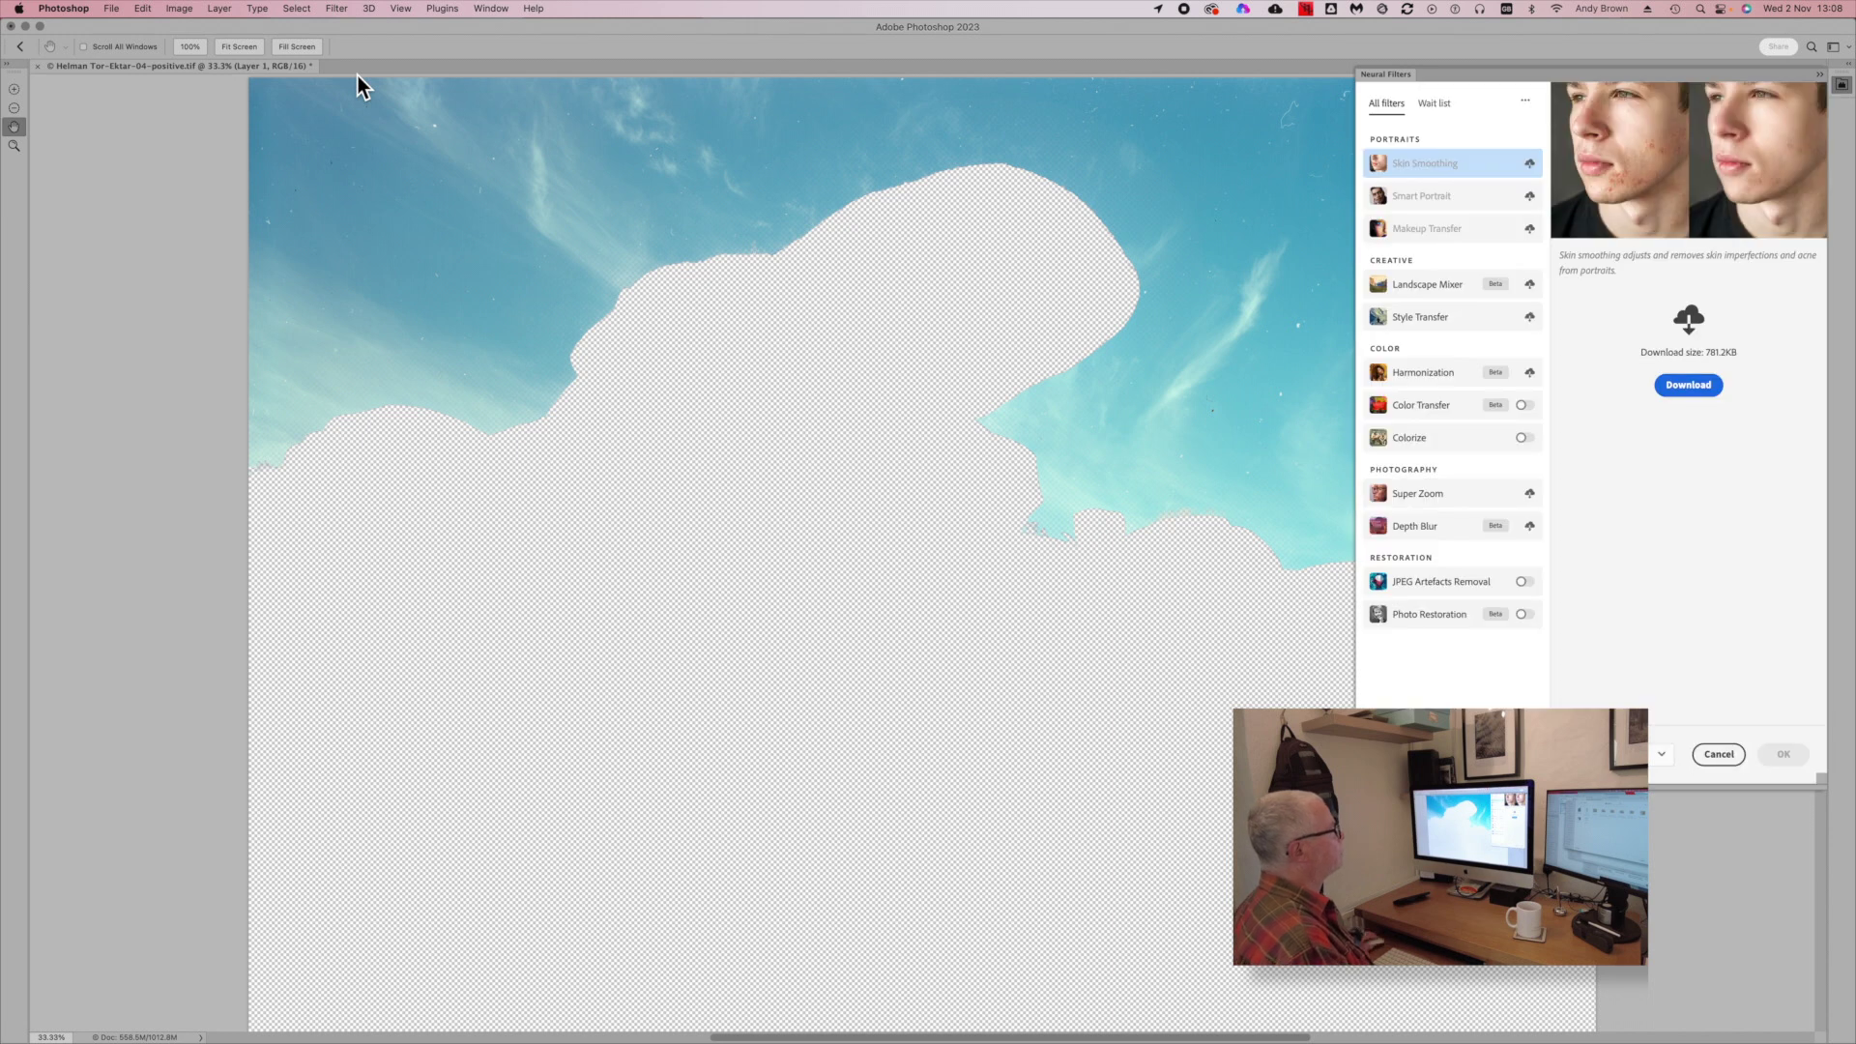
pyautogui.click(1522, 616)
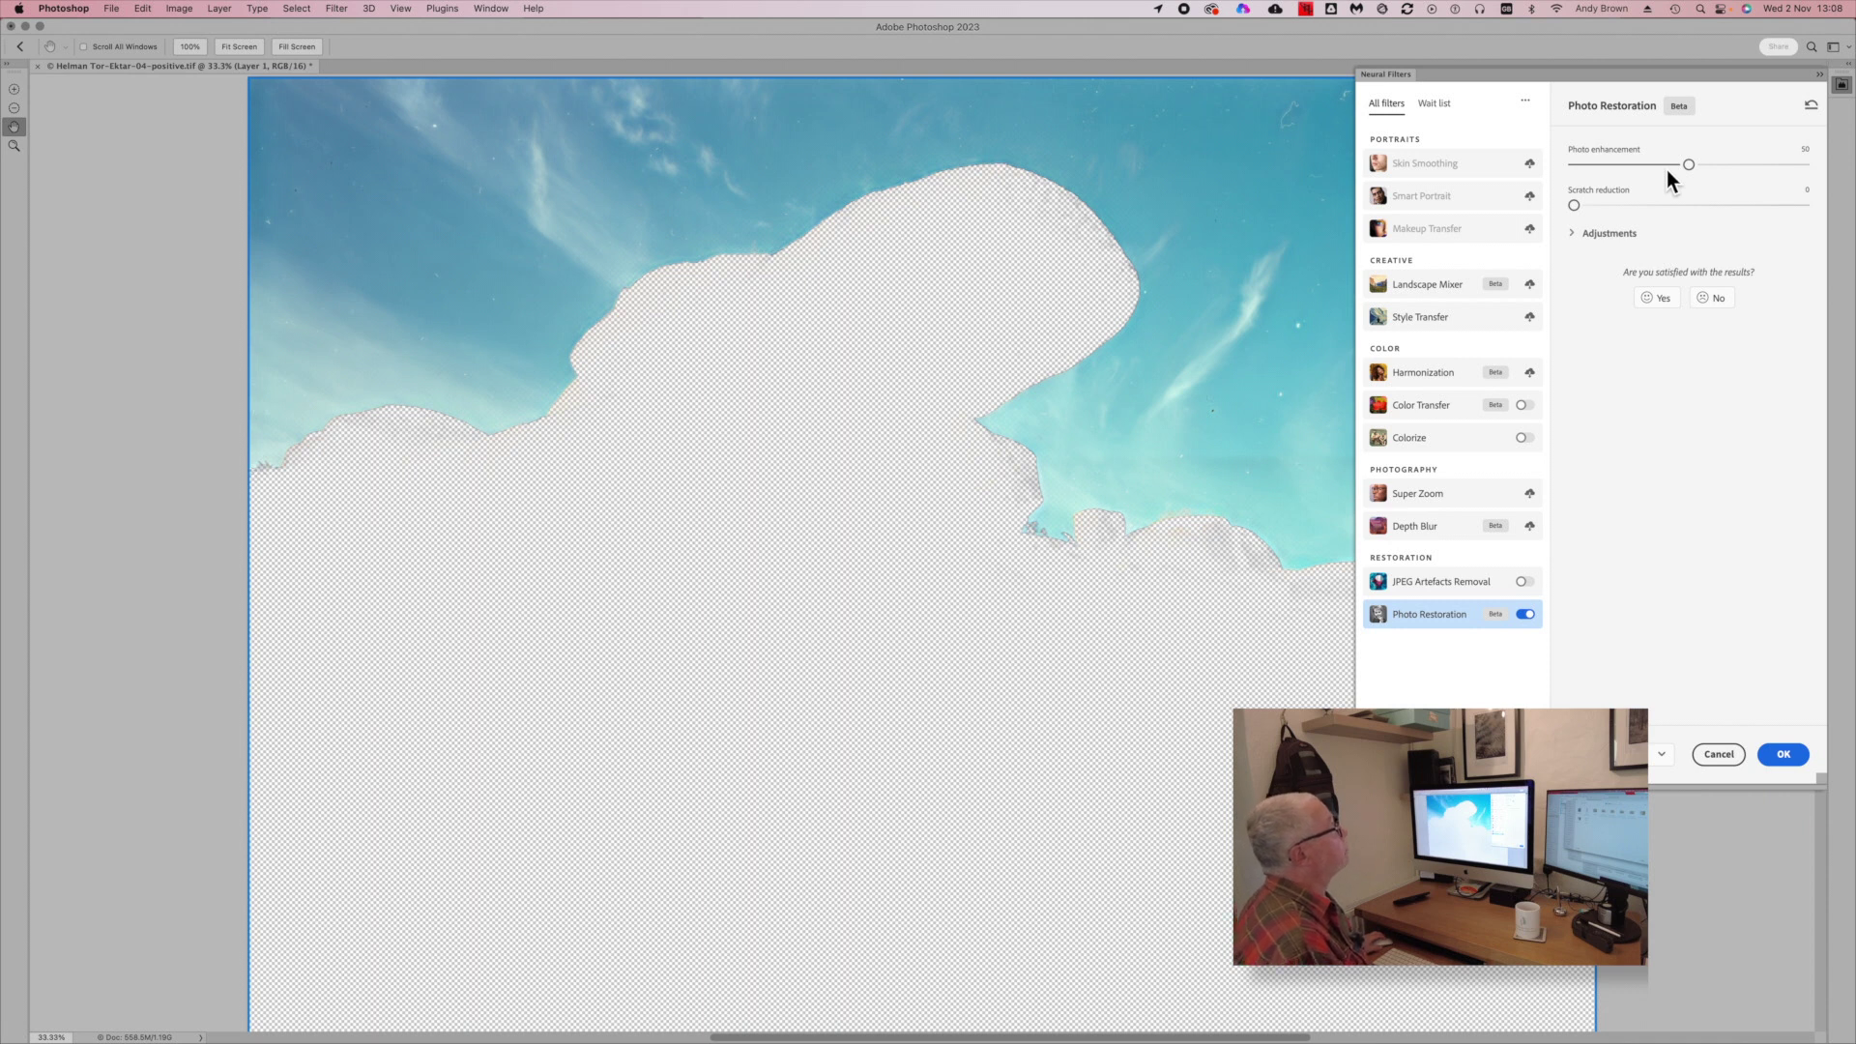
# Step: Try a scratch reduction of 50 in Photo Restoration, keeping the filter controls clear of the sky preview
pyautogui.click(1571, 235)
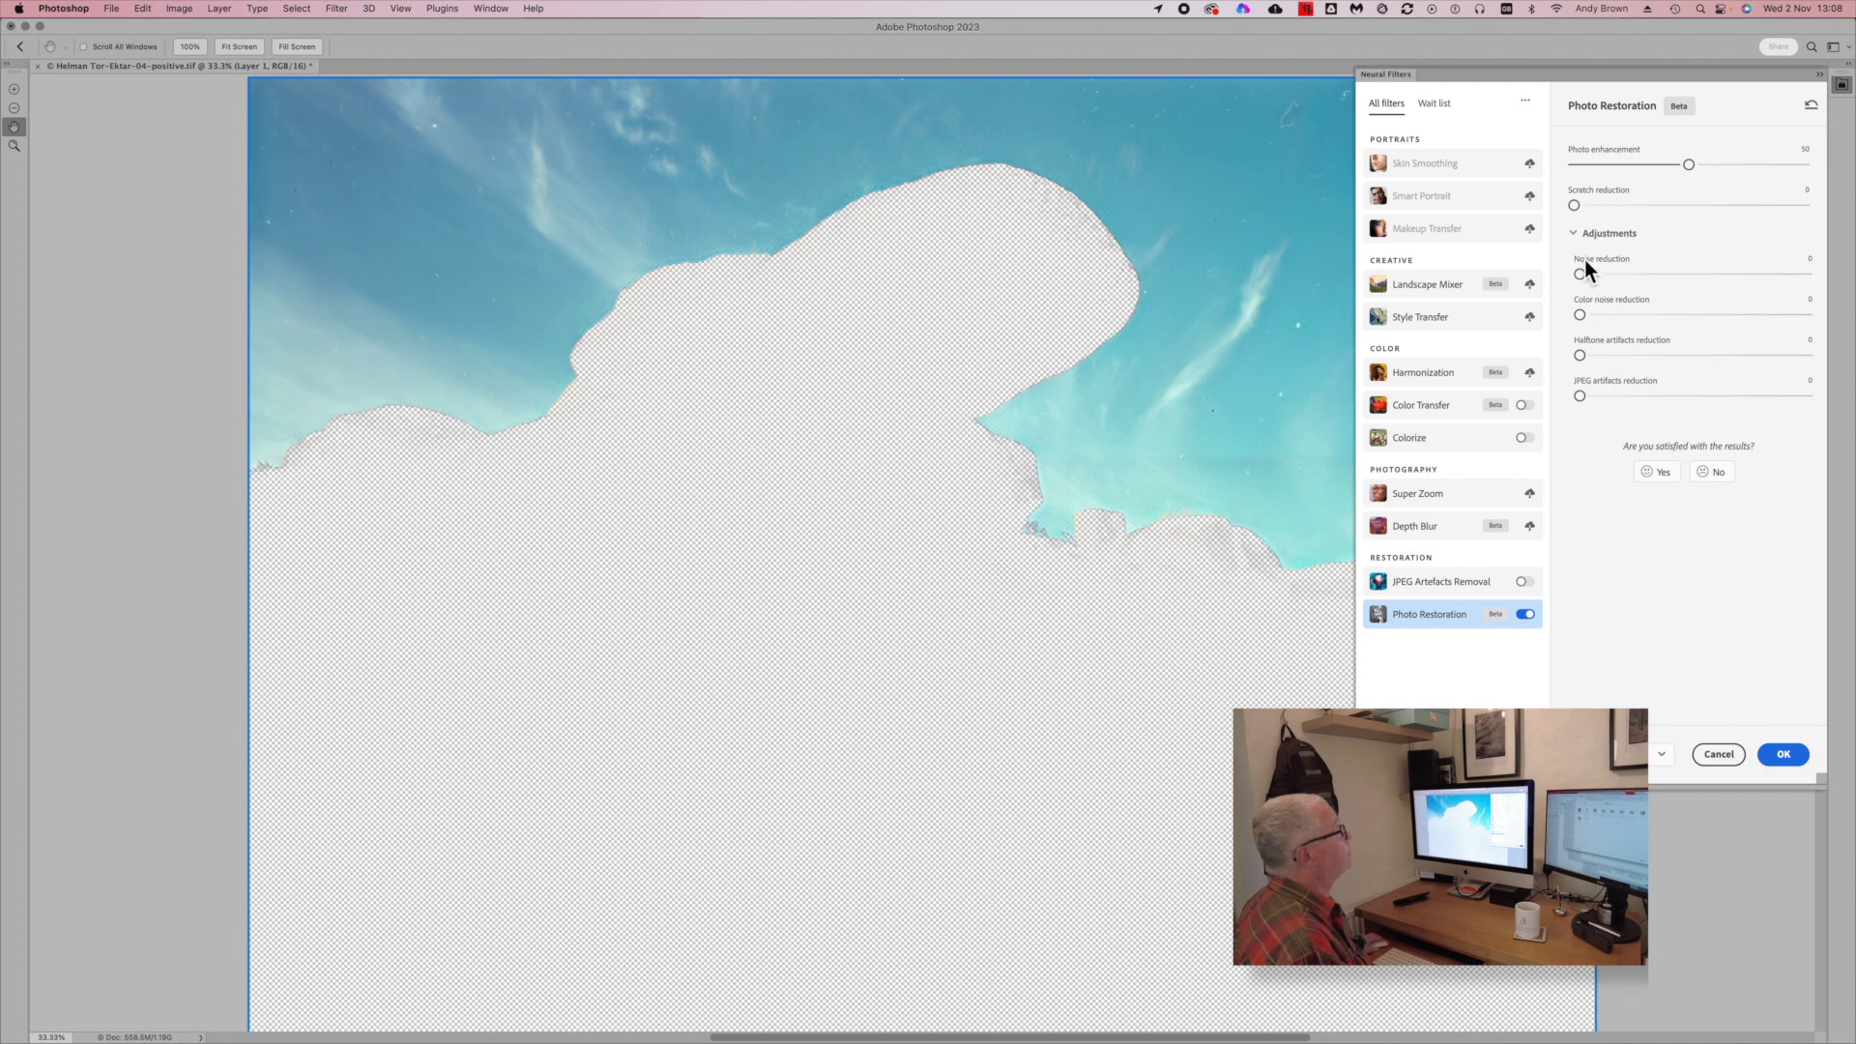
pyautogui.click(1572, 234)
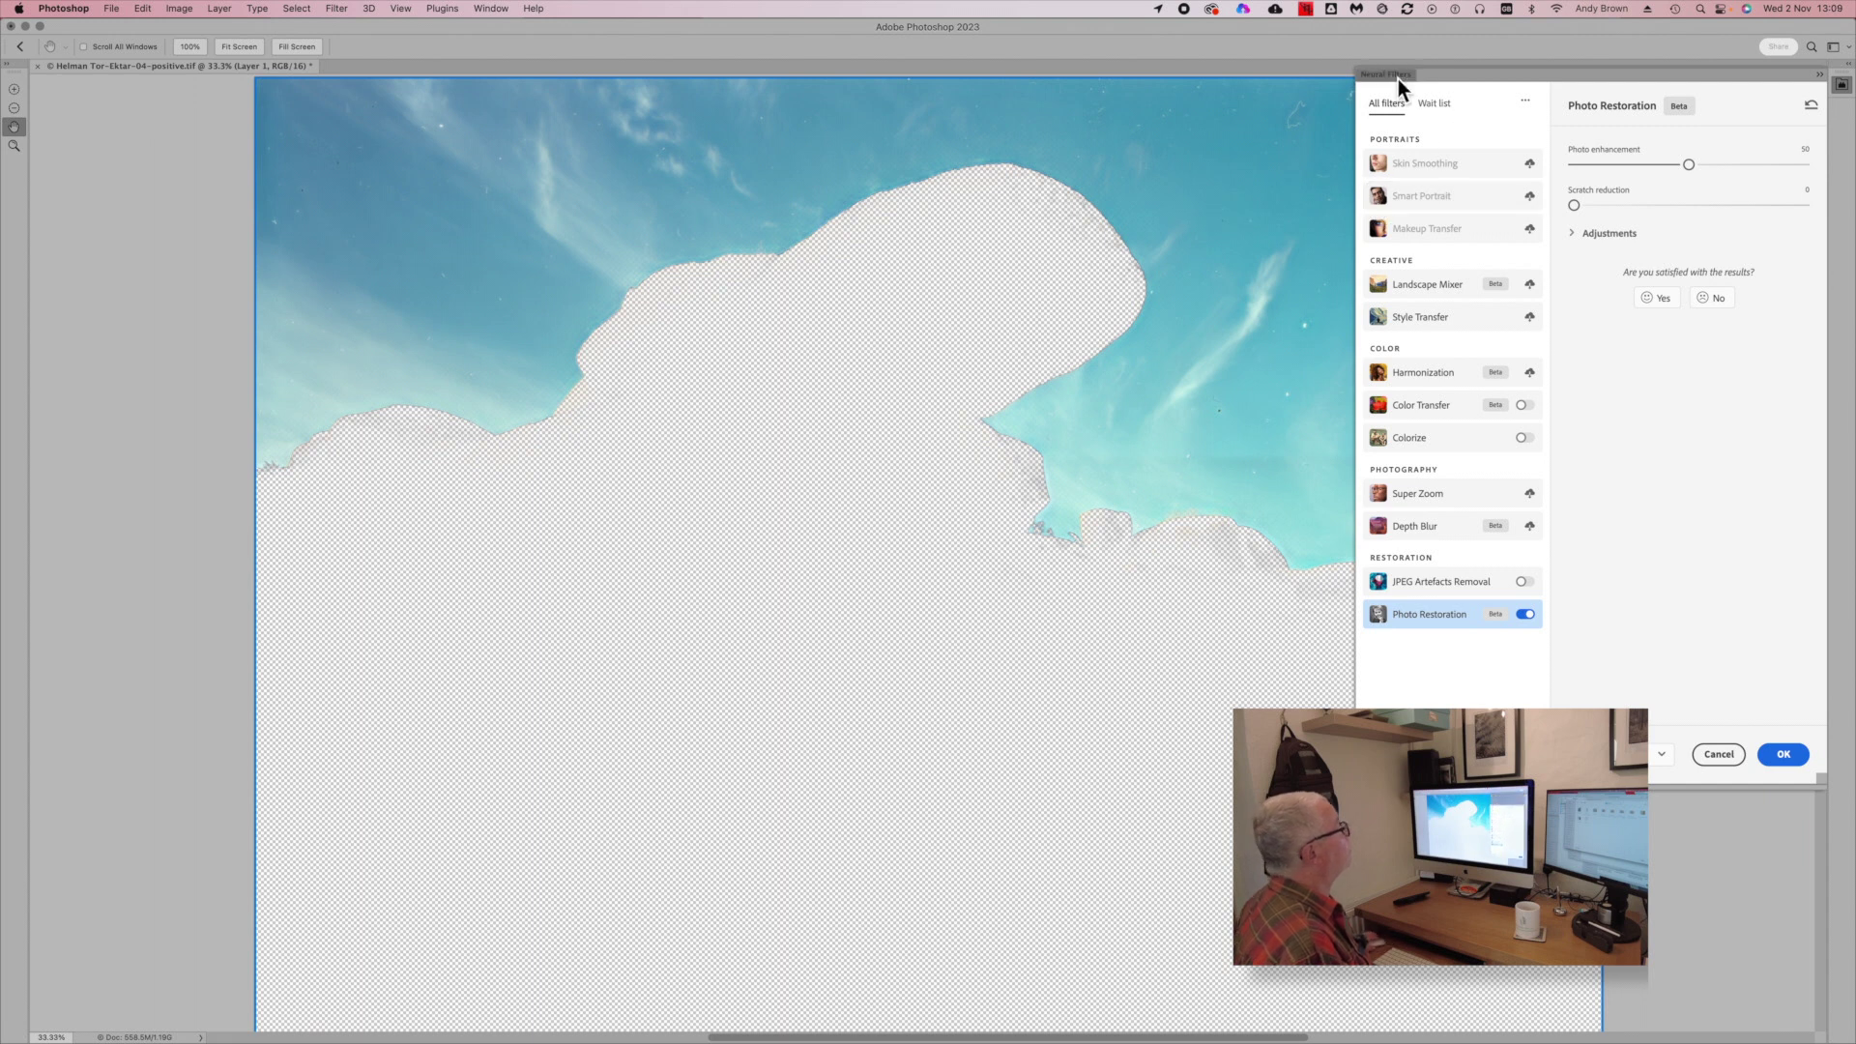
pyautogui.moveTo(1398, 79); pyautogui.dragTo(554, 445)
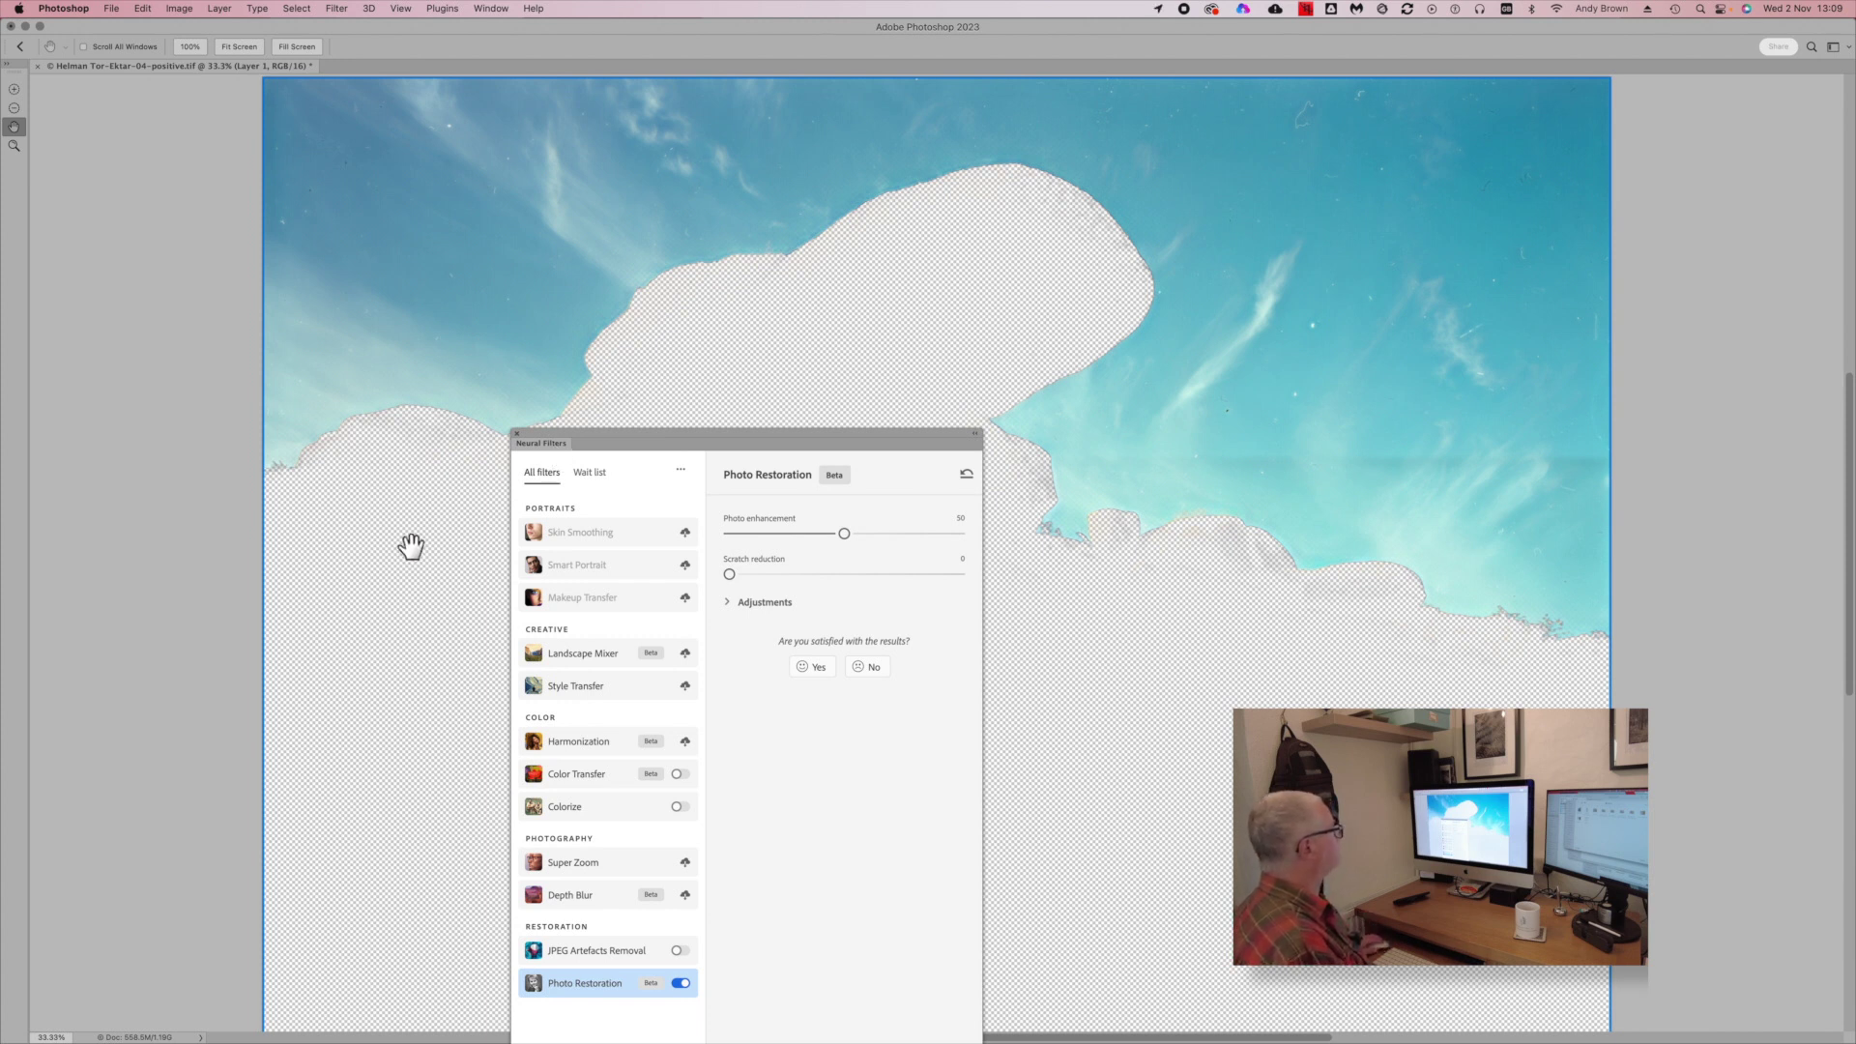
pyautogui.click(845, 574)
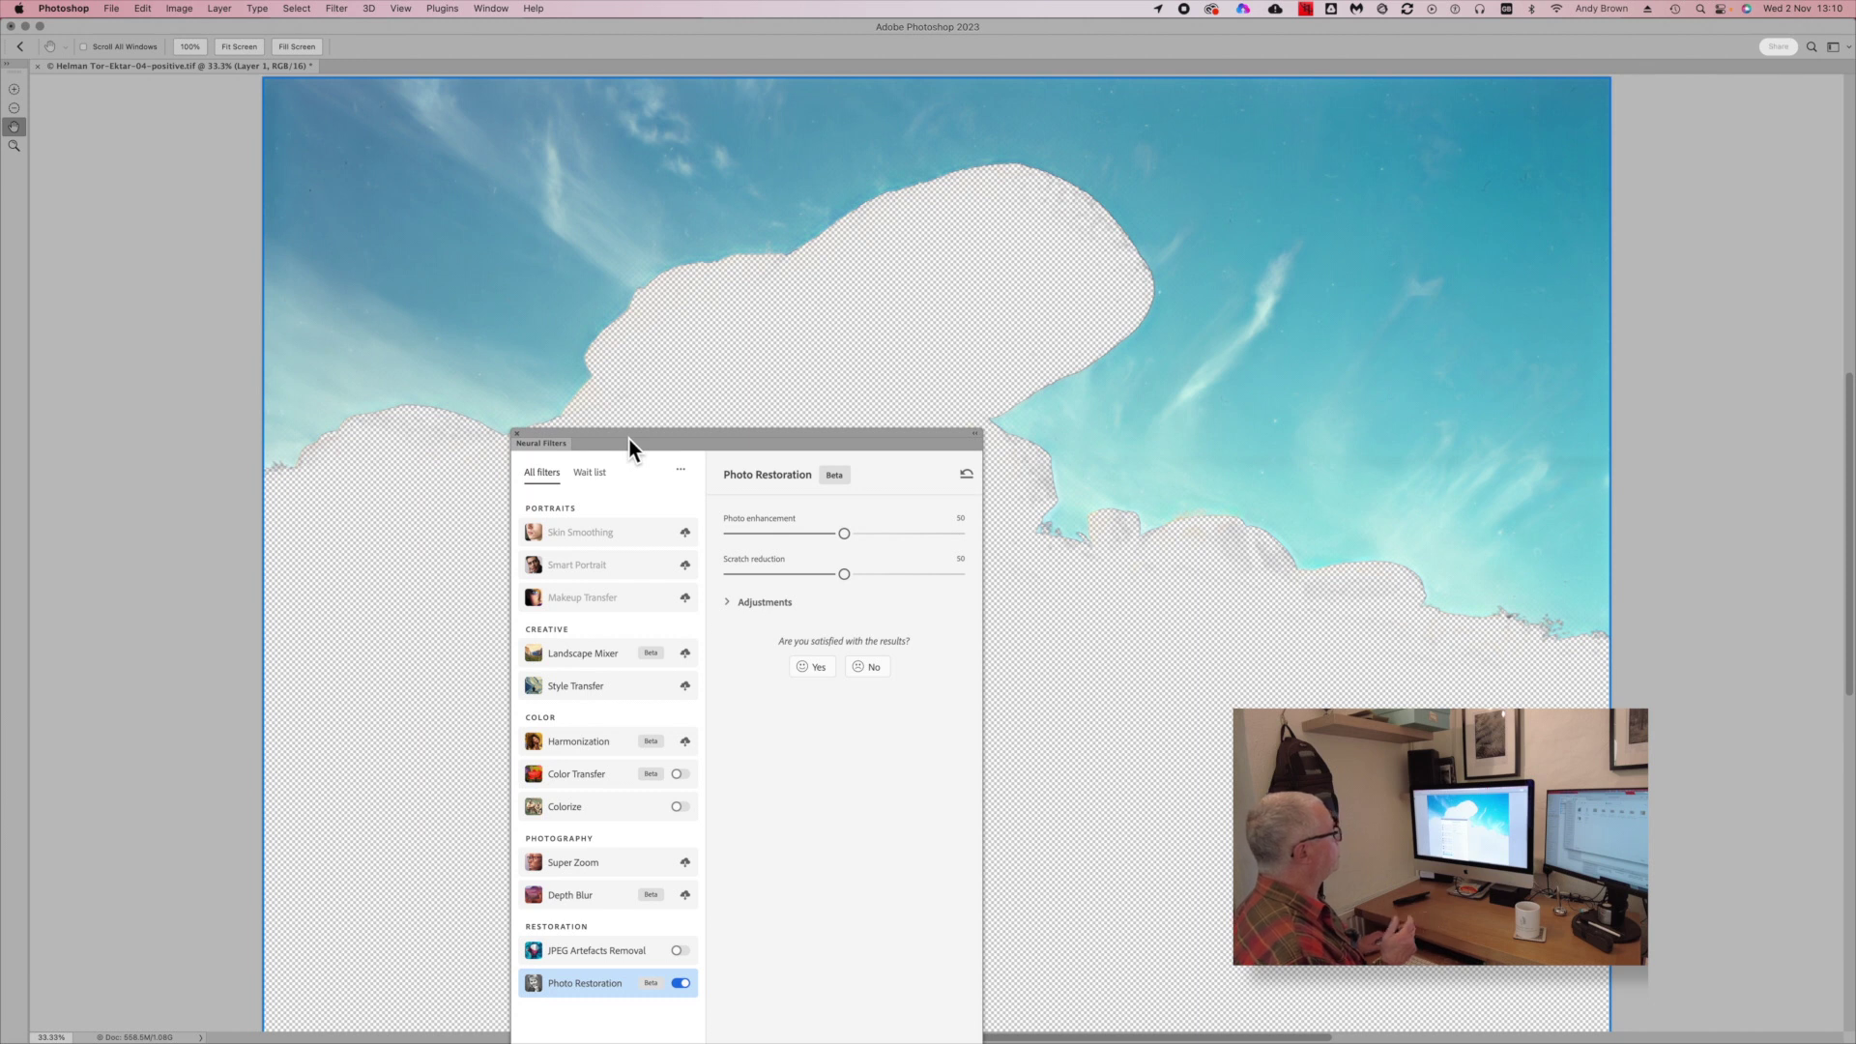
pyautogui.moveTo(635, 439); pyautogui.dragTo(467, 183)
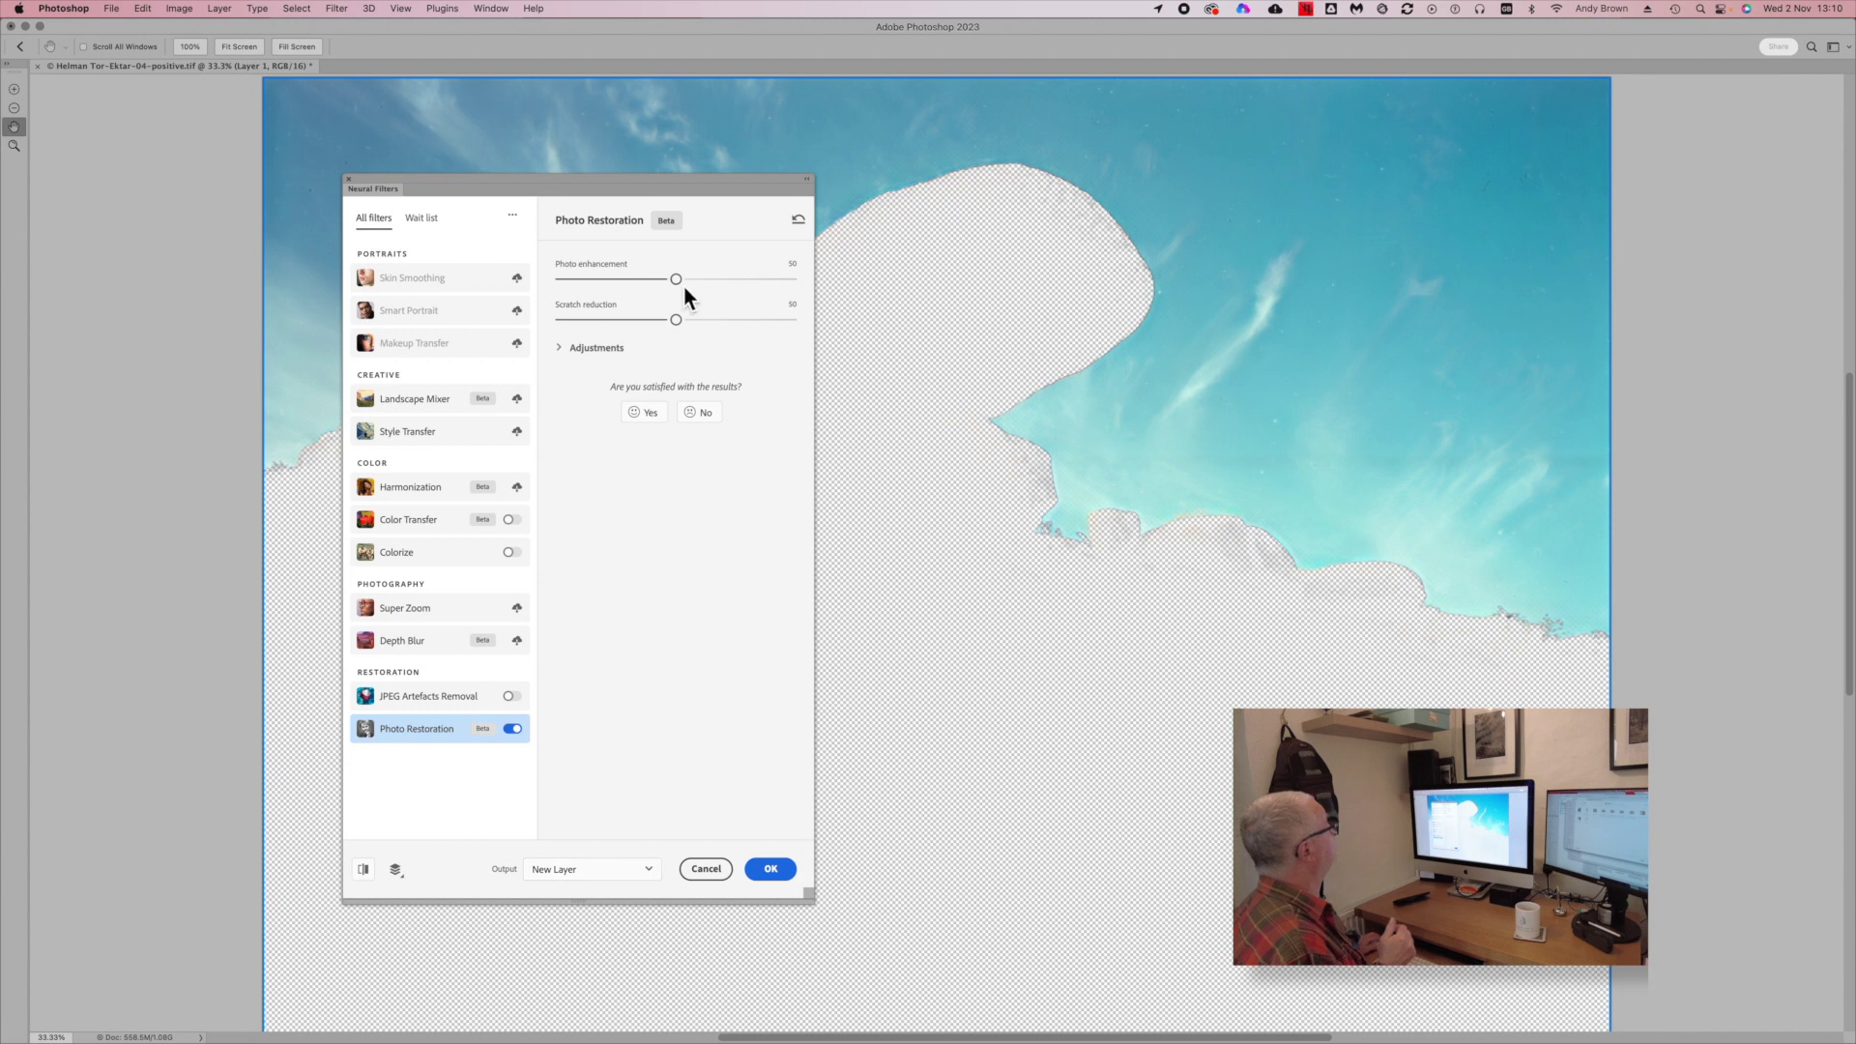
# Step: Set the photo enhancement to 0 and the scratch reduction to 75
pyautogui.moveTo(678, 280); pyautogui.dragTo(571, 284)
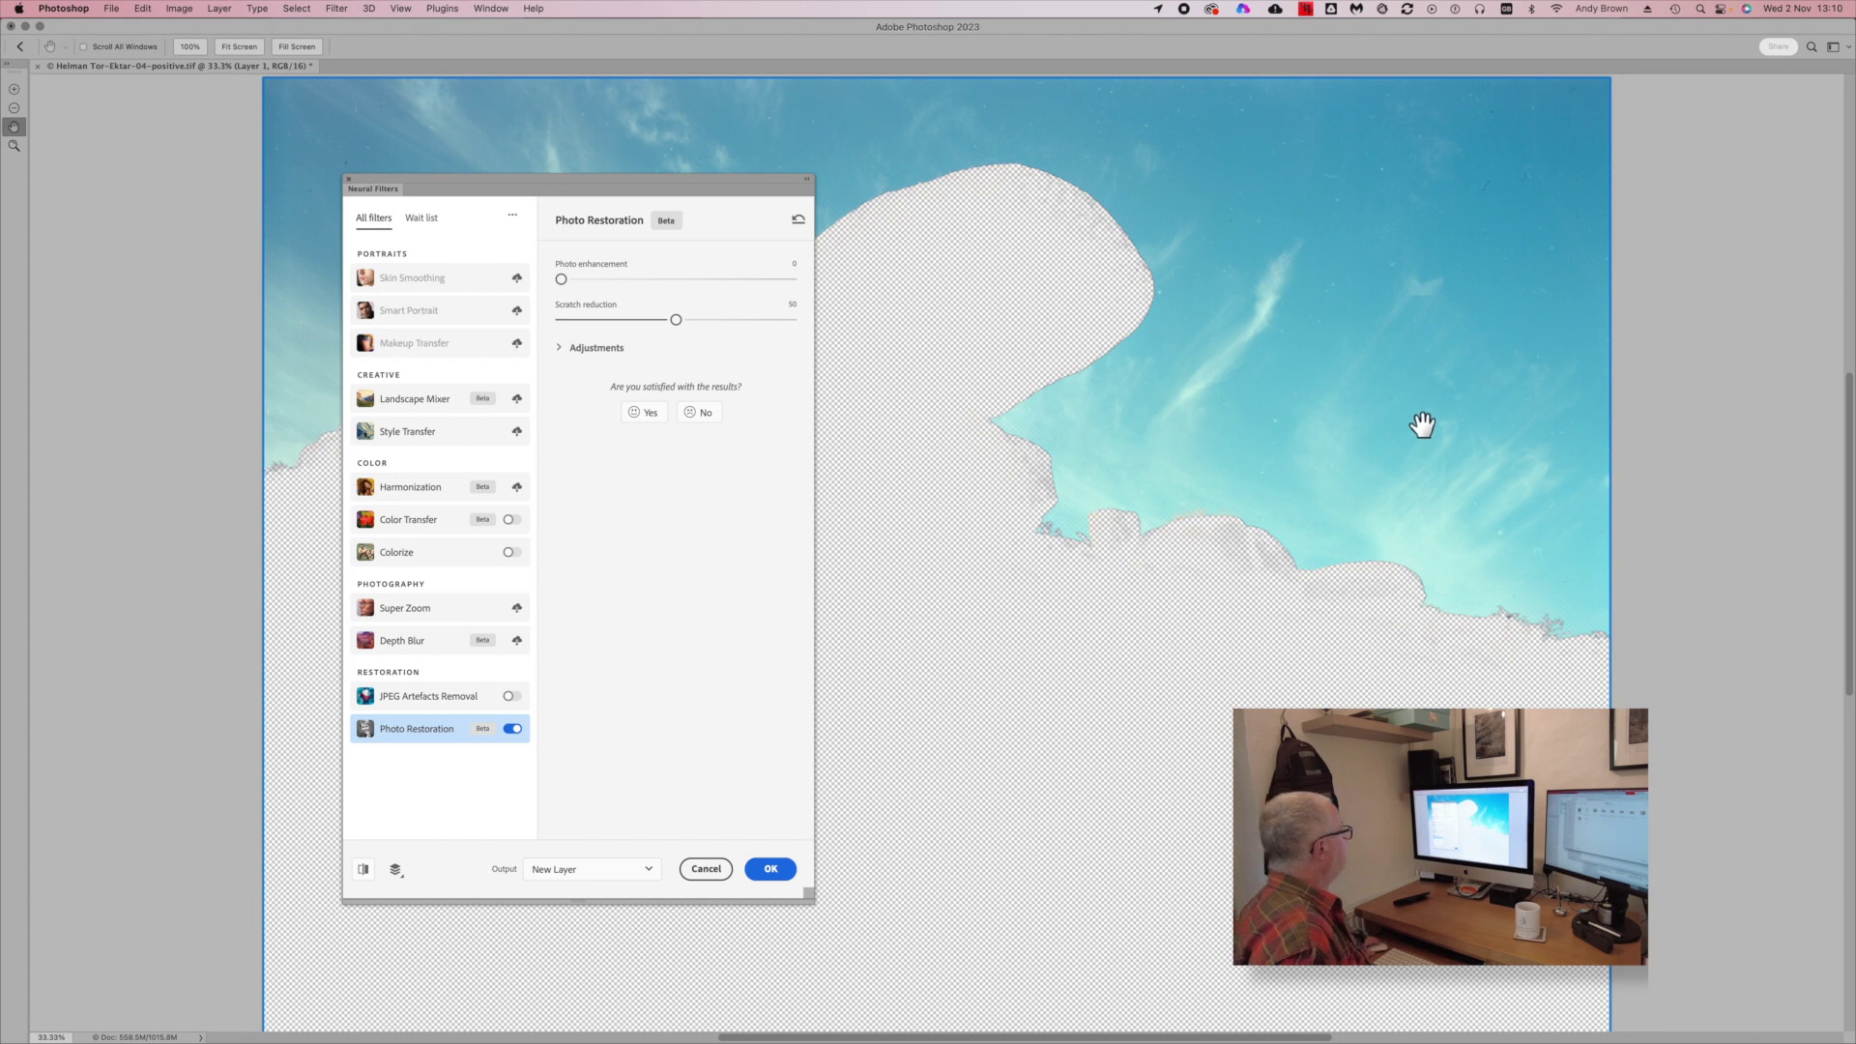
pyautogui.scroll(-1, 1422, 424)
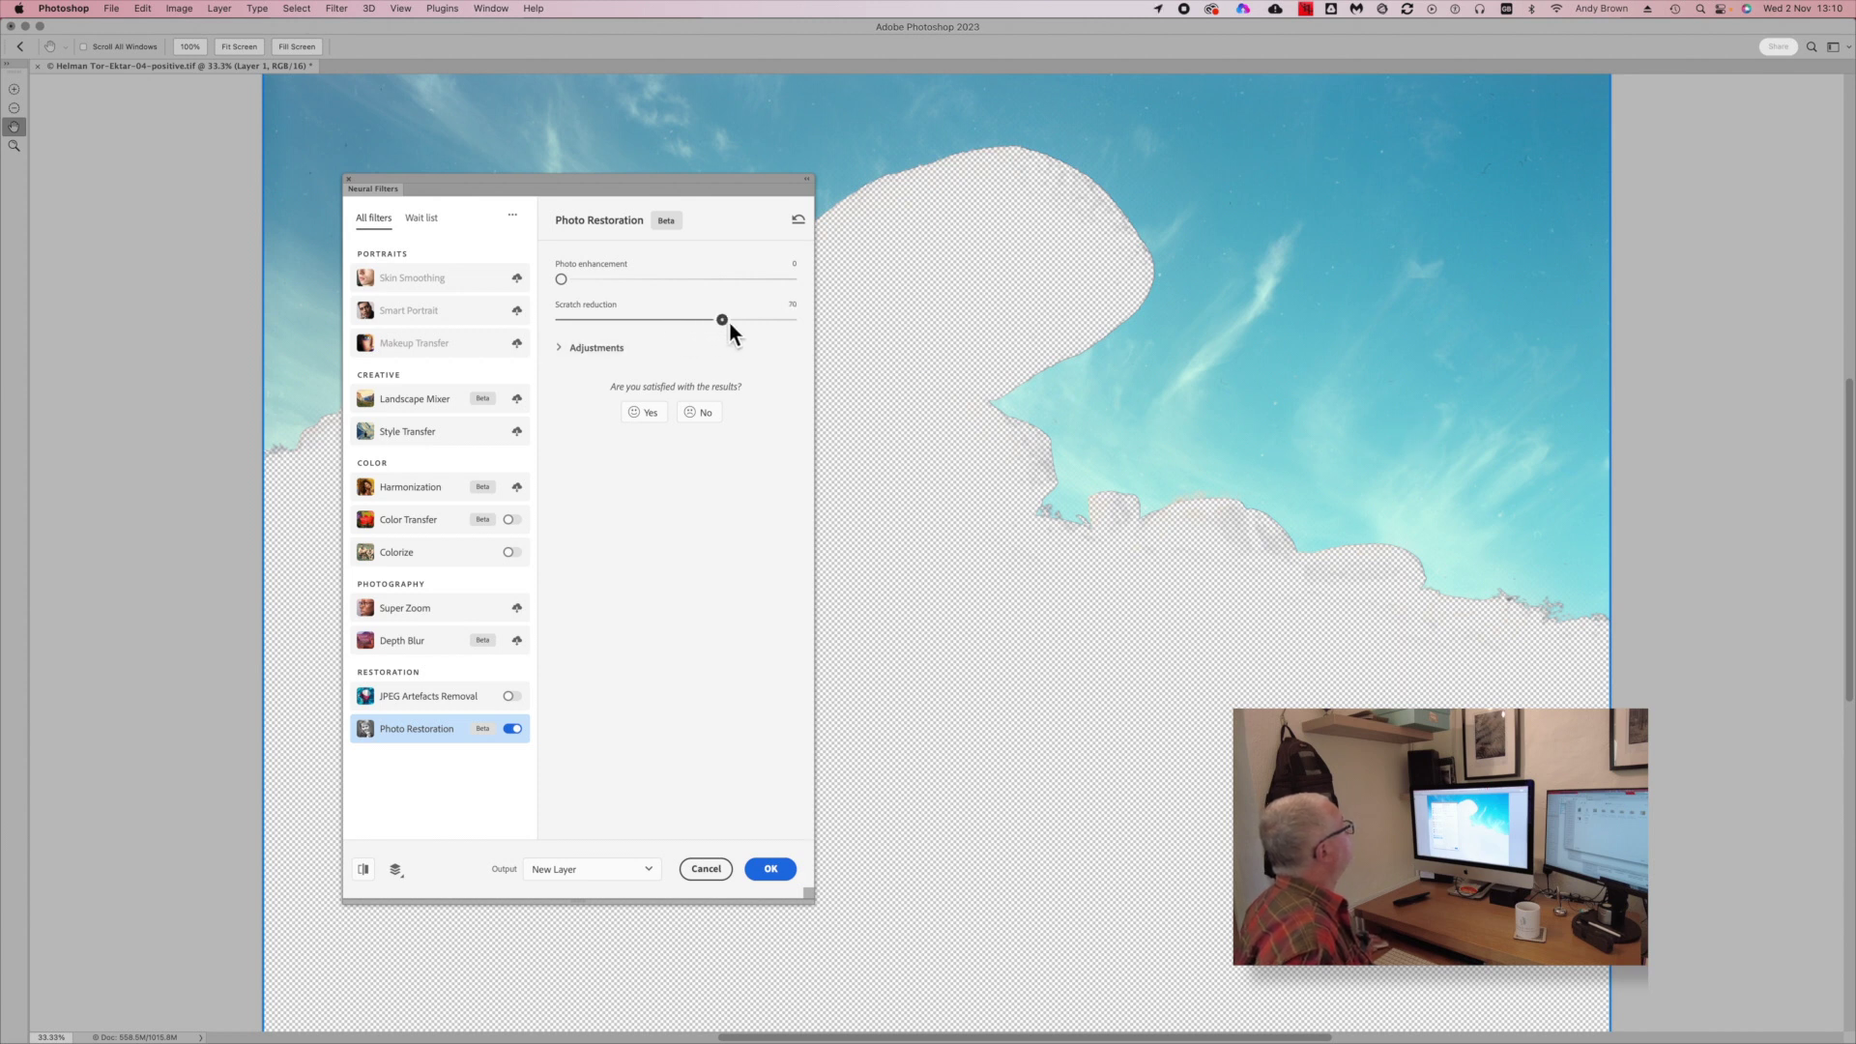
pyautogui.moveTo(738, 323); pyautogui.dragTo(741, 323)
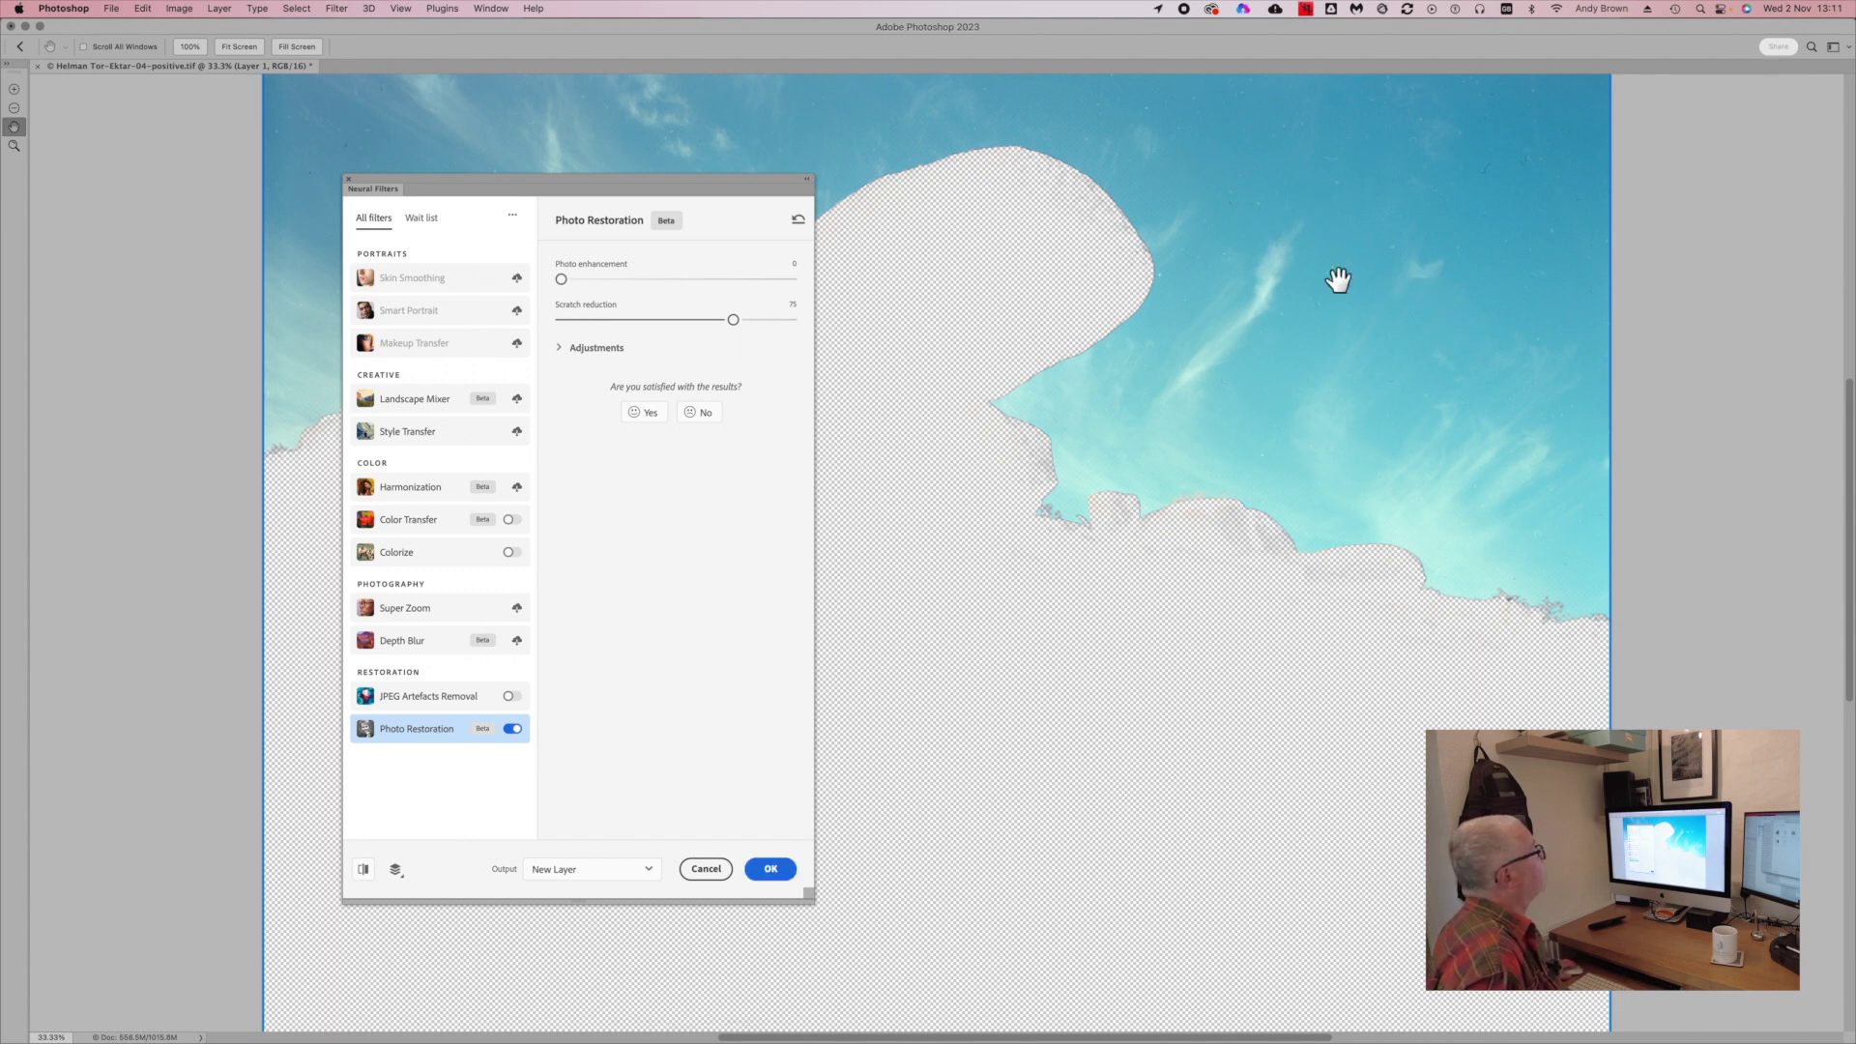
# Step: Check the restored sky in the preview and apply the neural filter to a new layer
pyautogui.moveTo(1360, 277); pyautogui.dragTo(1374, 372)
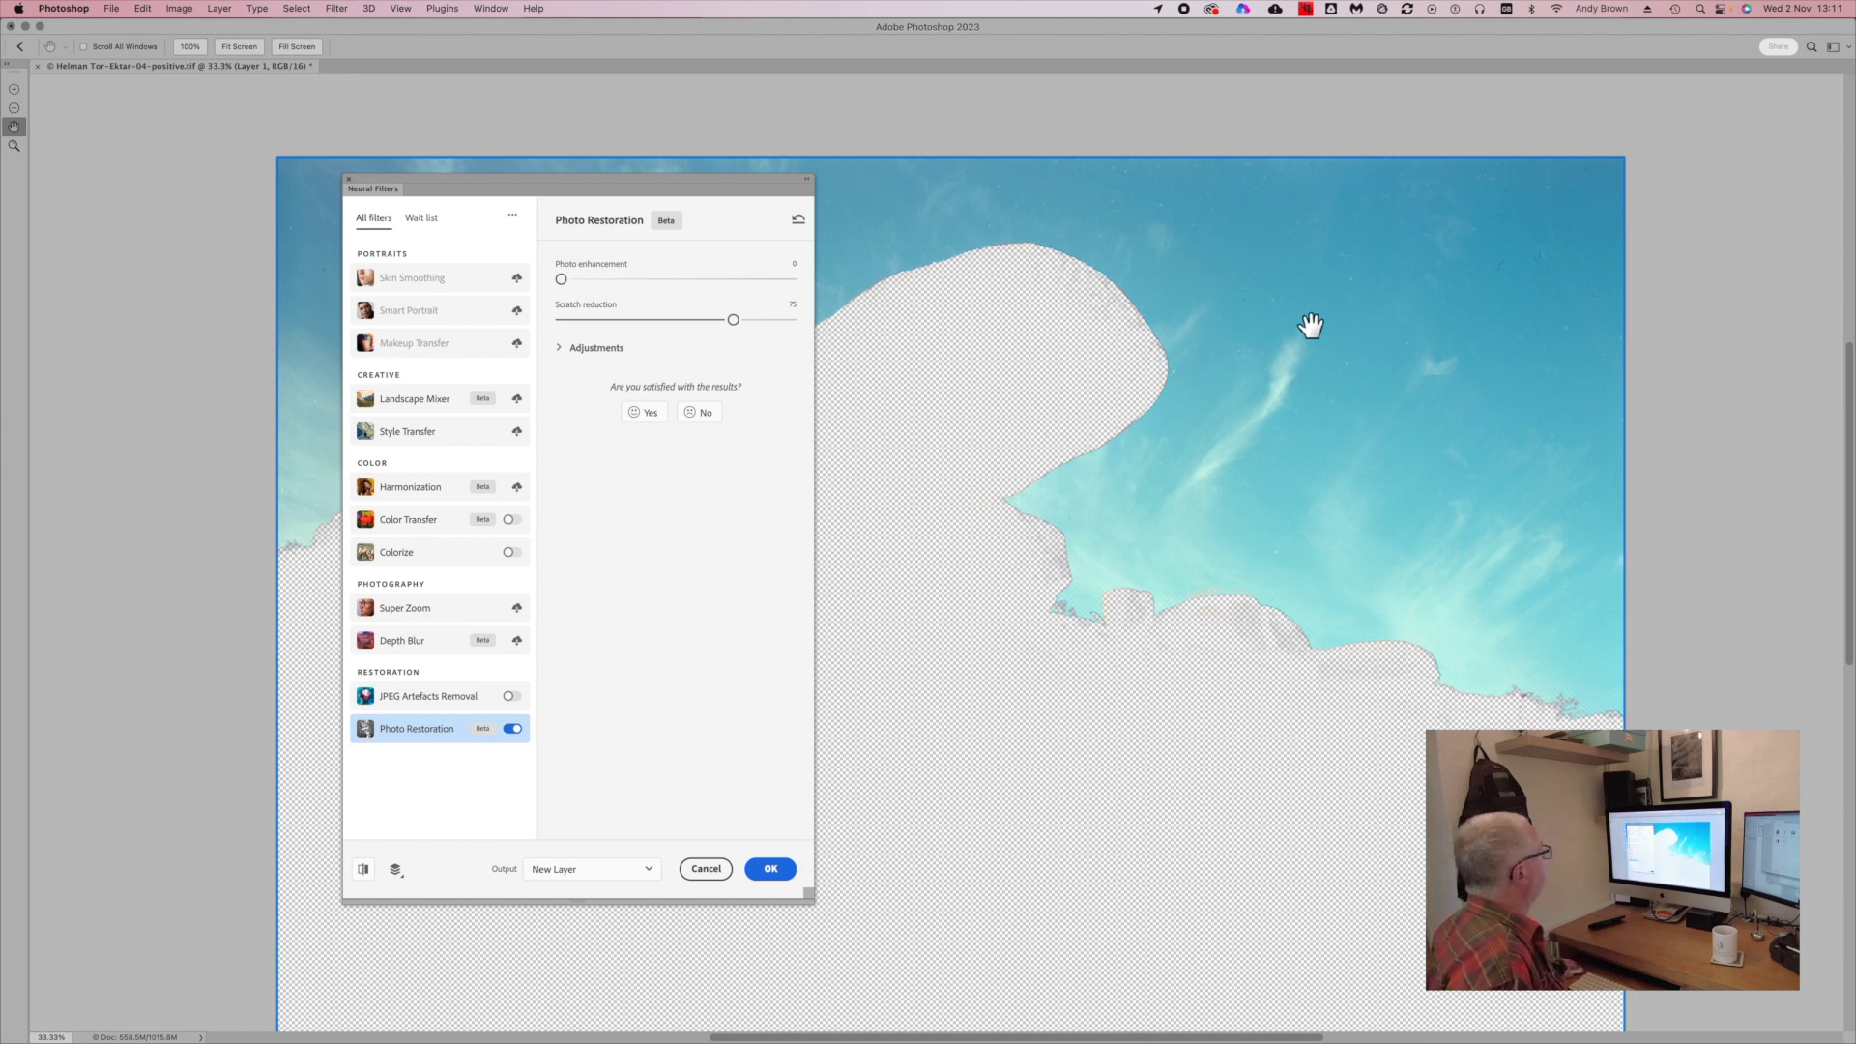
pyautogui.hscroll(-2, 1015, 344)
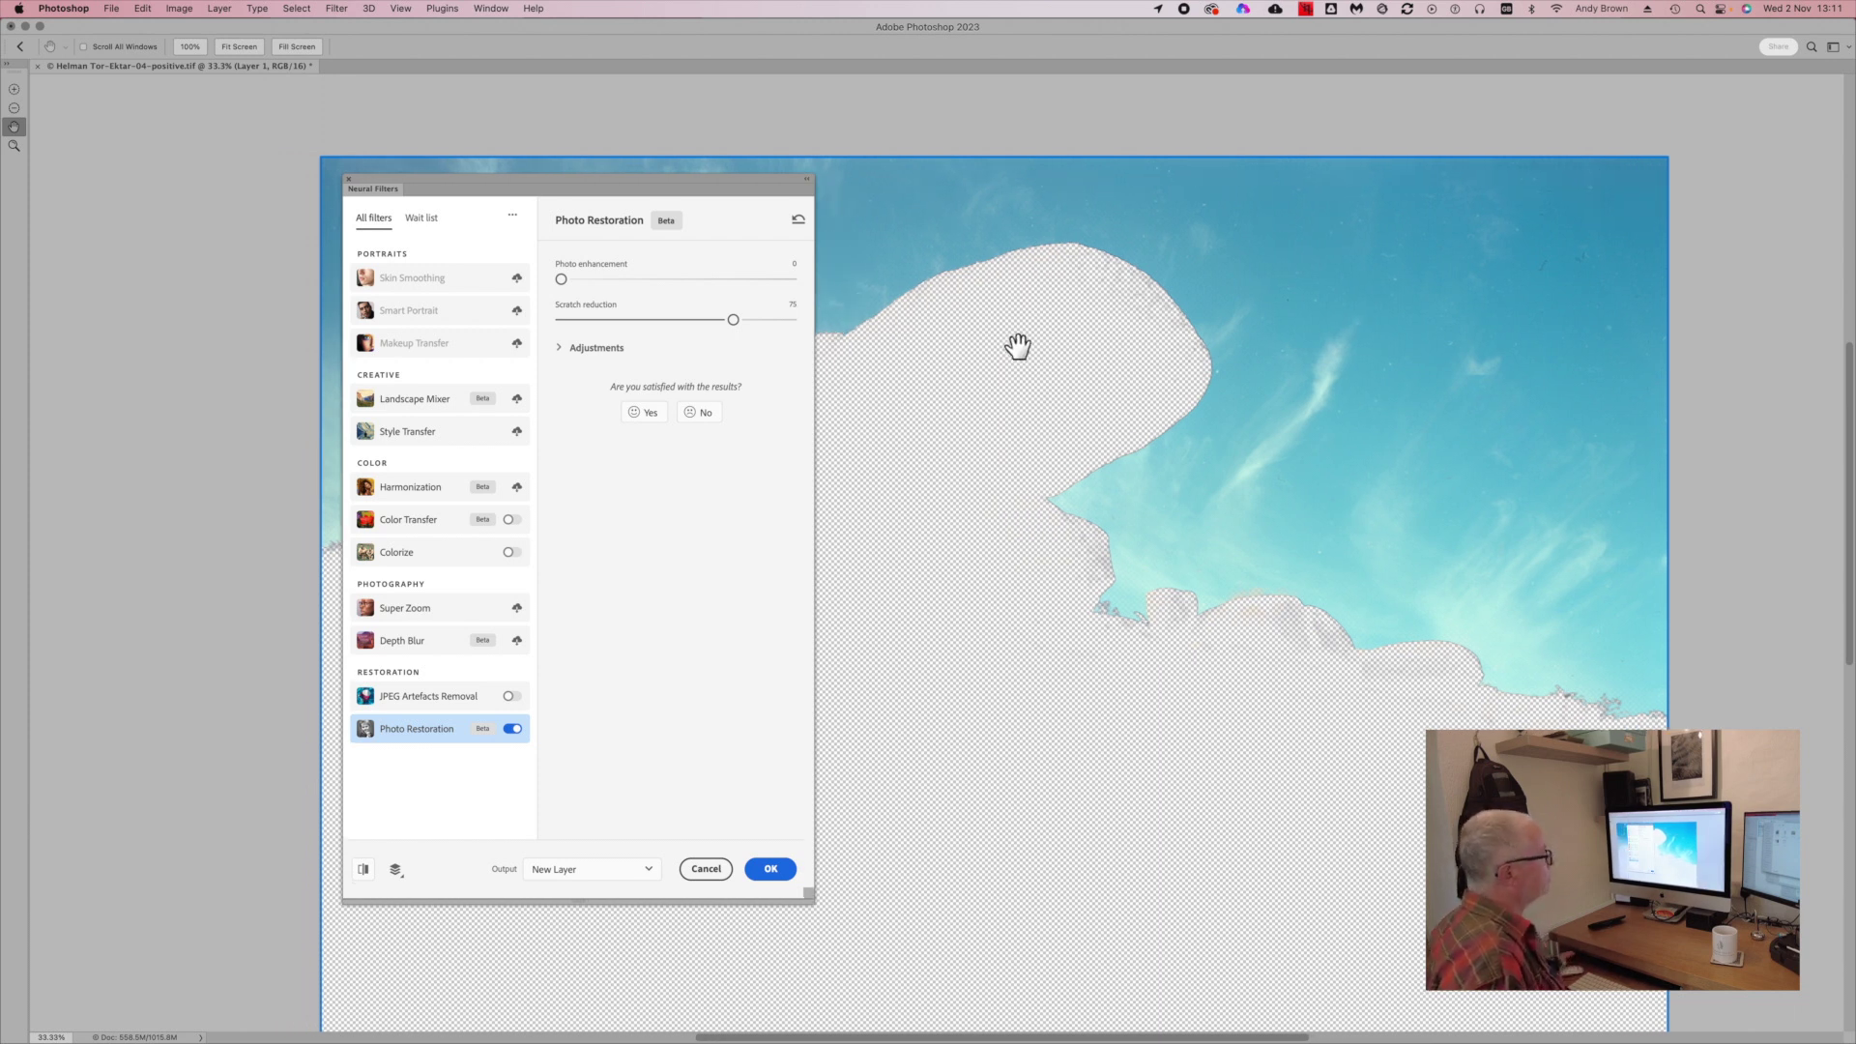
pyautogui.hscroll(5, 1015, 345)
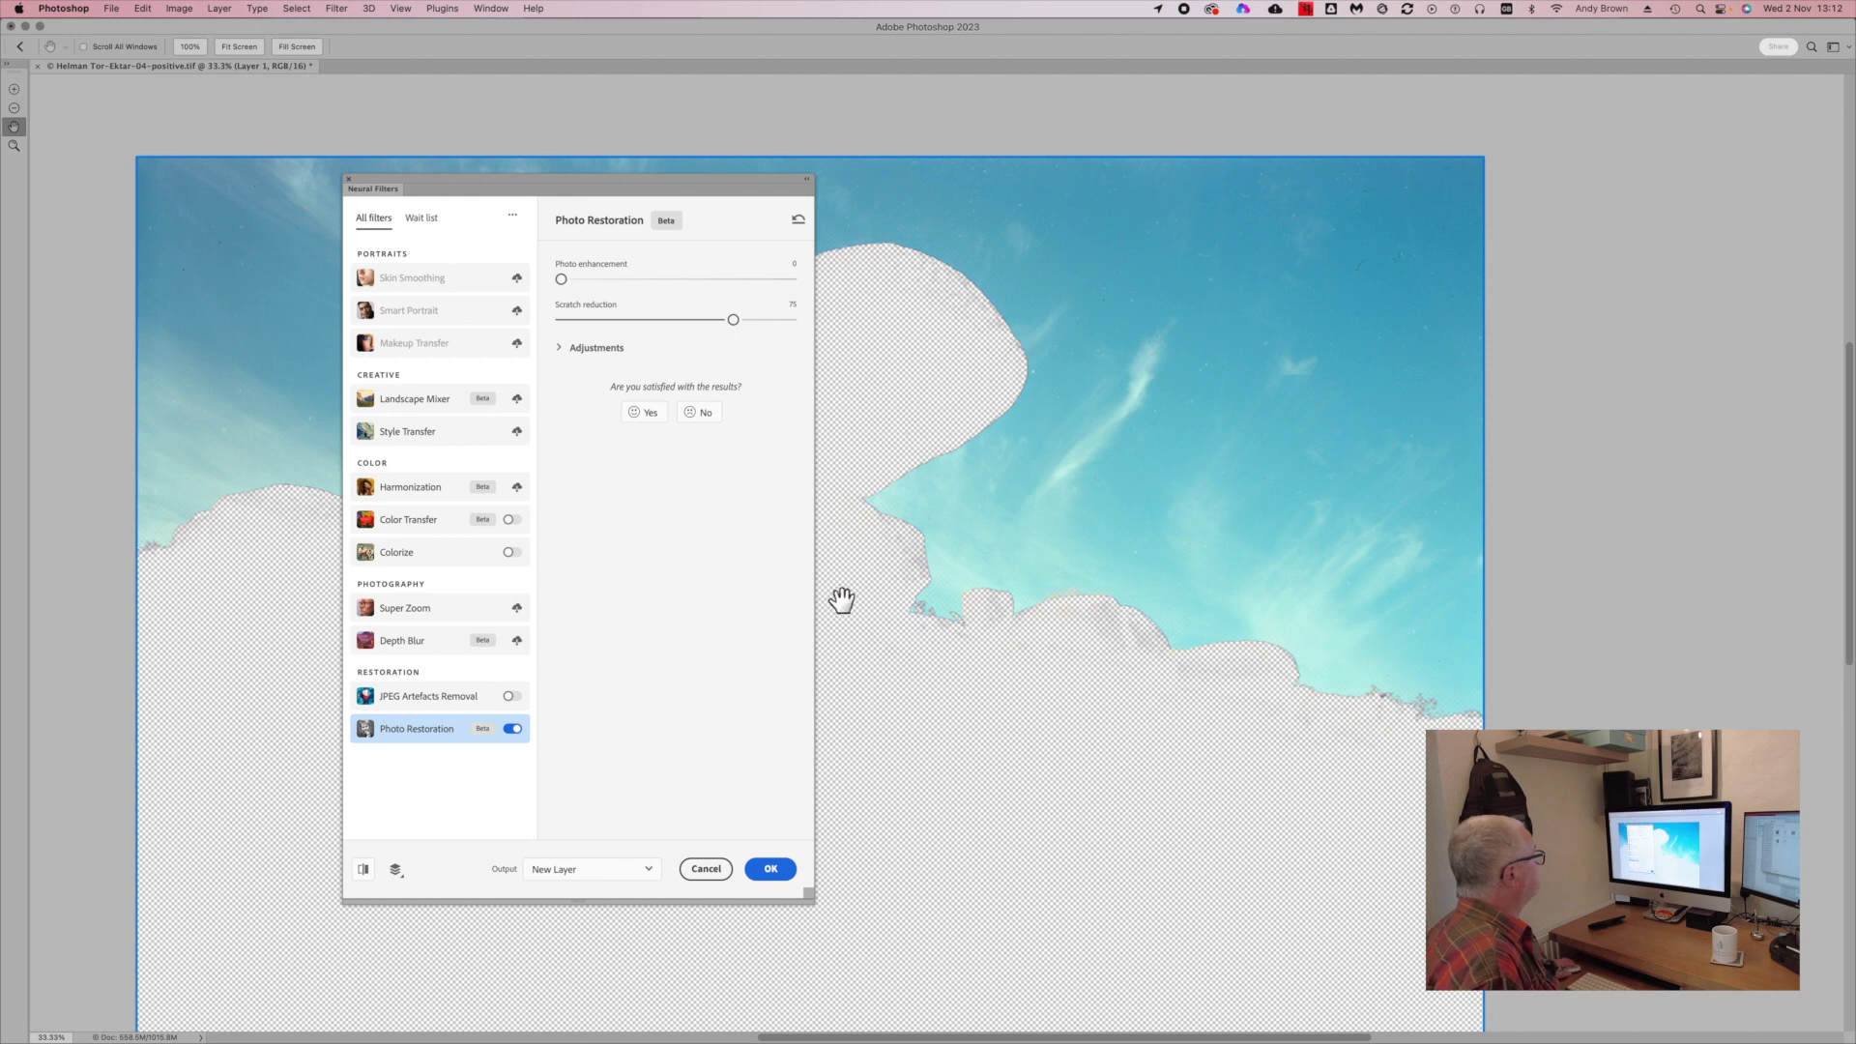
pyautogui.hscroll(-2, 822, 667)
pyautogui.click(770, 872)
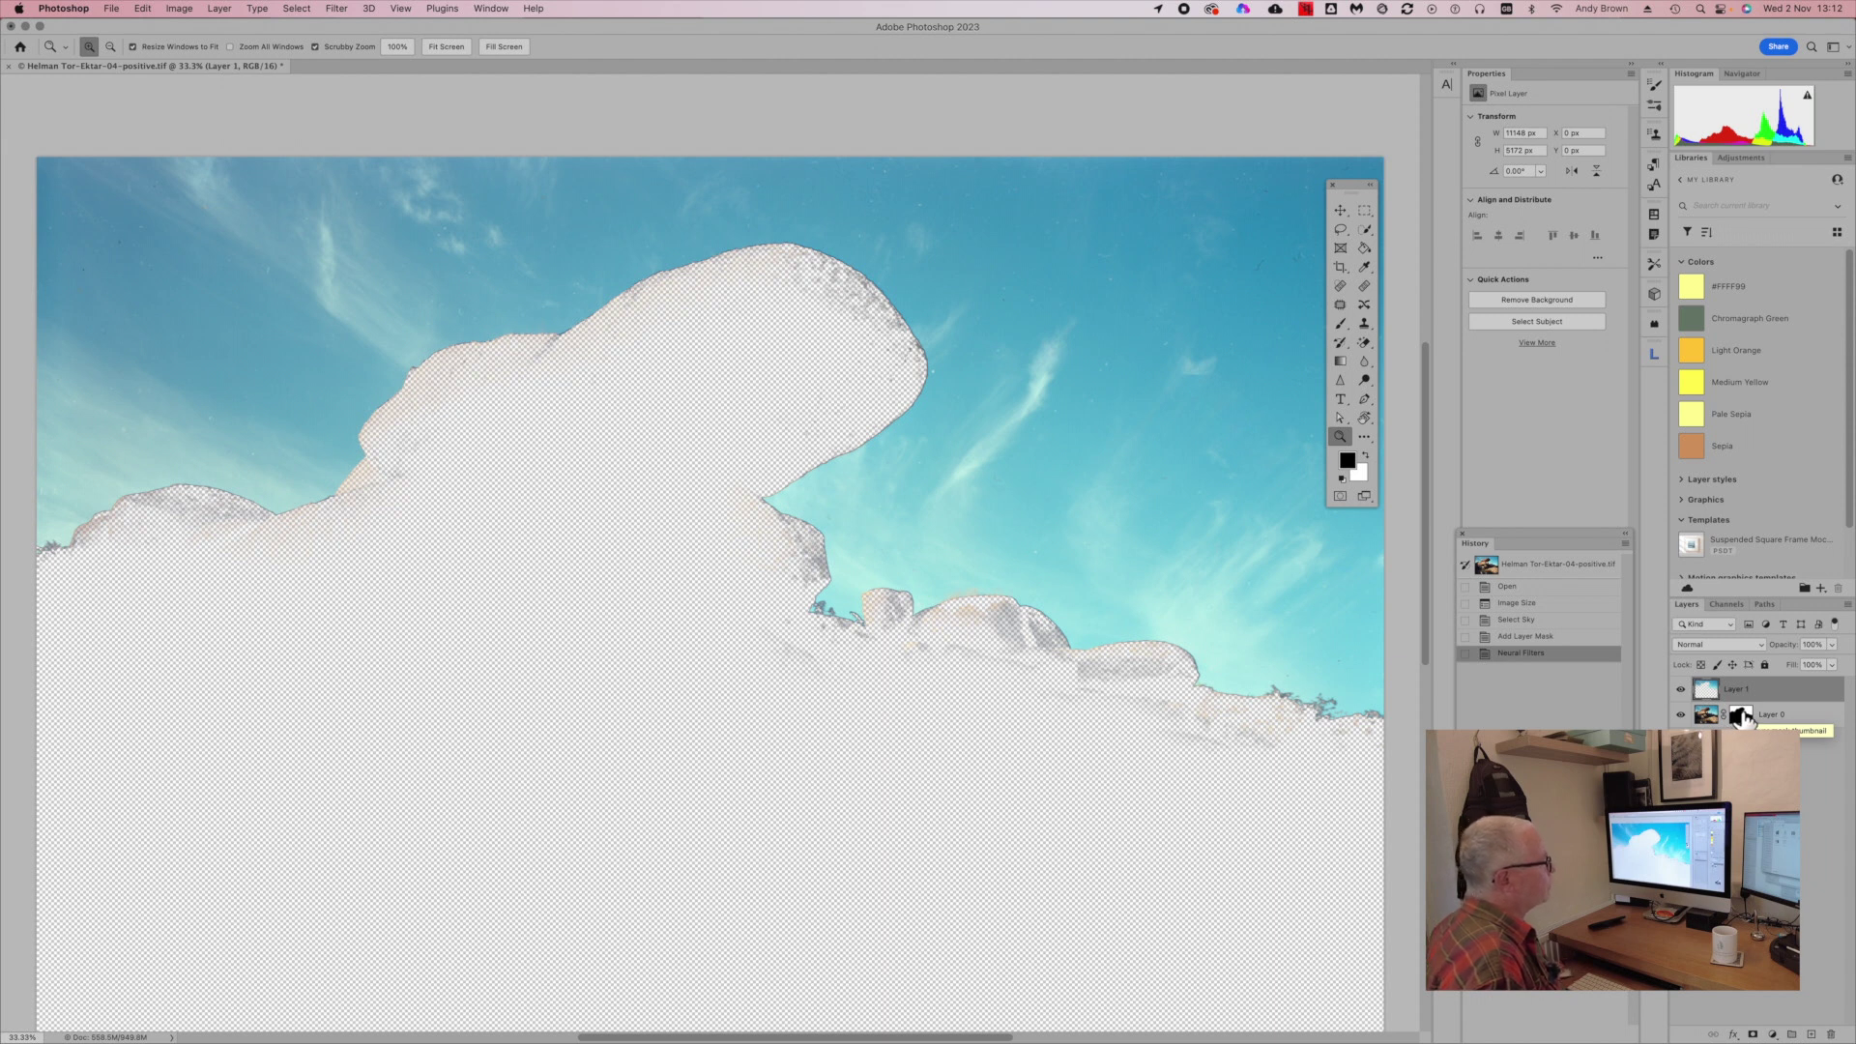
# Step: Delete the layer mask from the original photo layer and inspect the scratch on the upper boulder
pyautogui.moveTo(1743, 718); pyautogui.dragTo(1830, 1034)
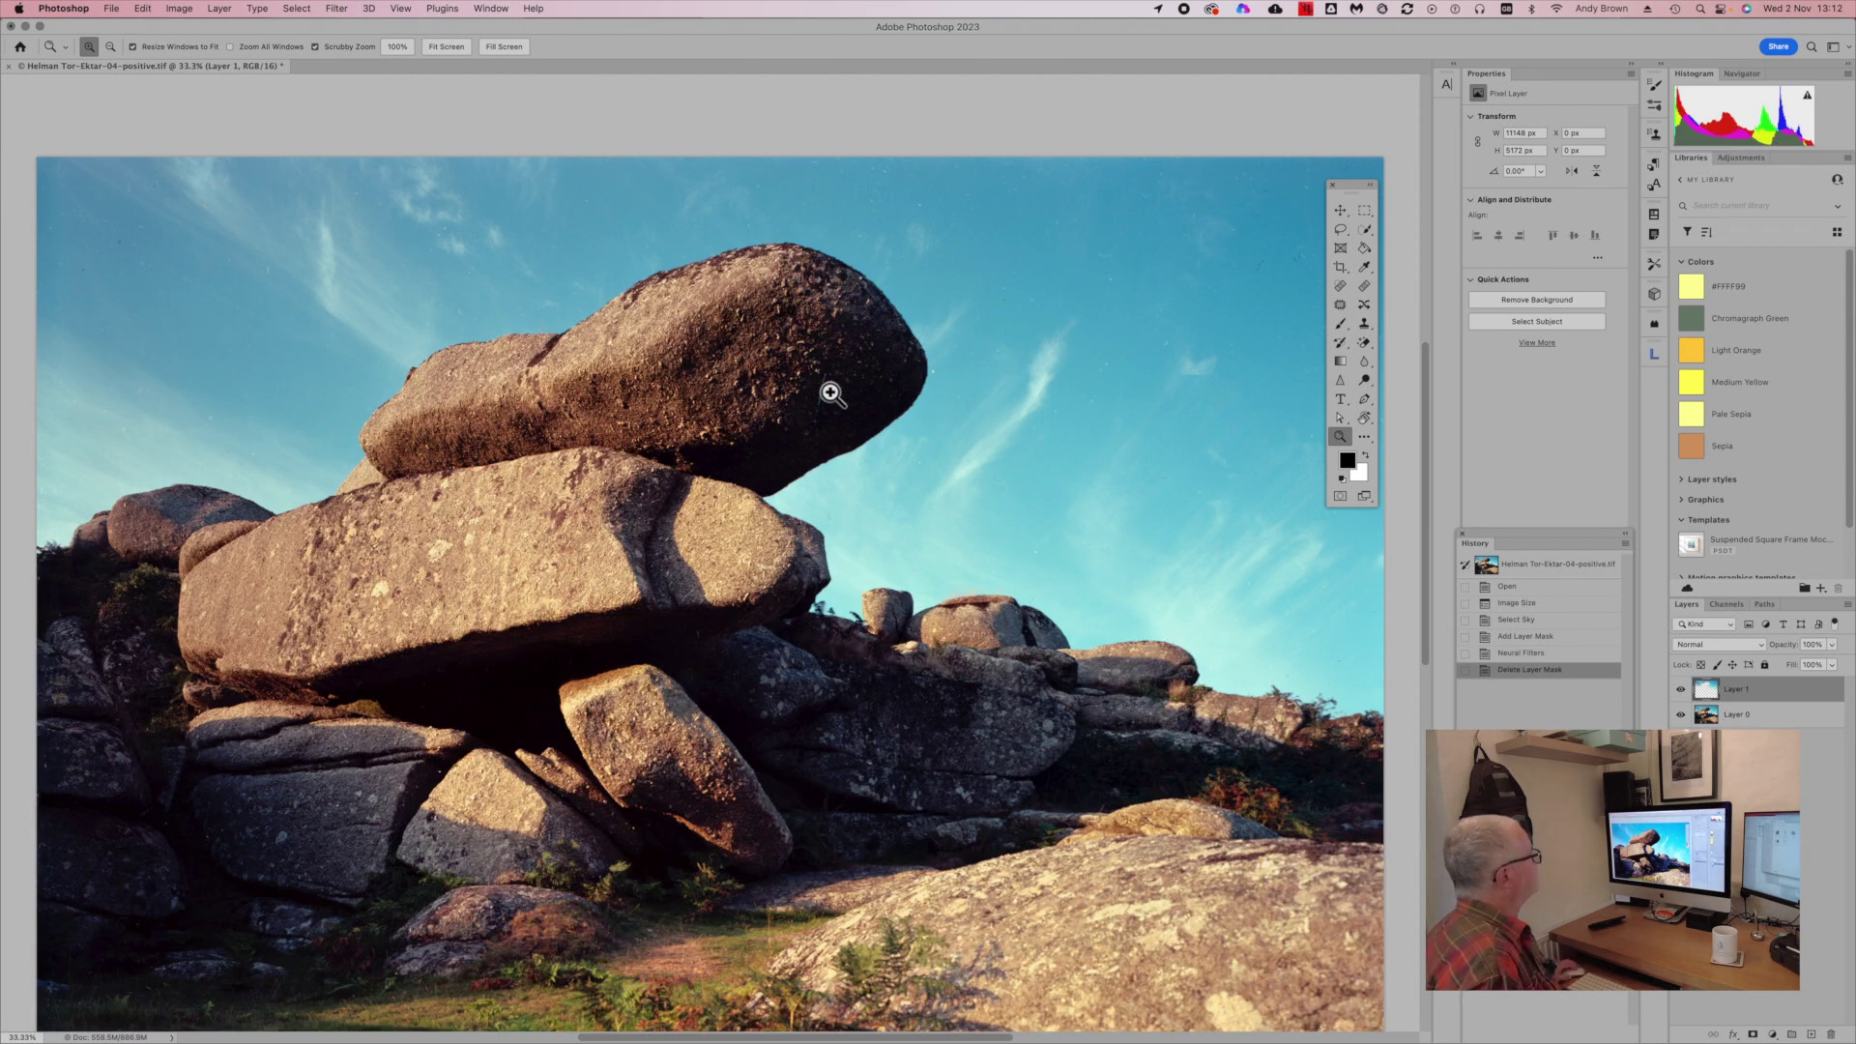
pyautogui.click(825, 398)
pyautogui.click(825, 398)
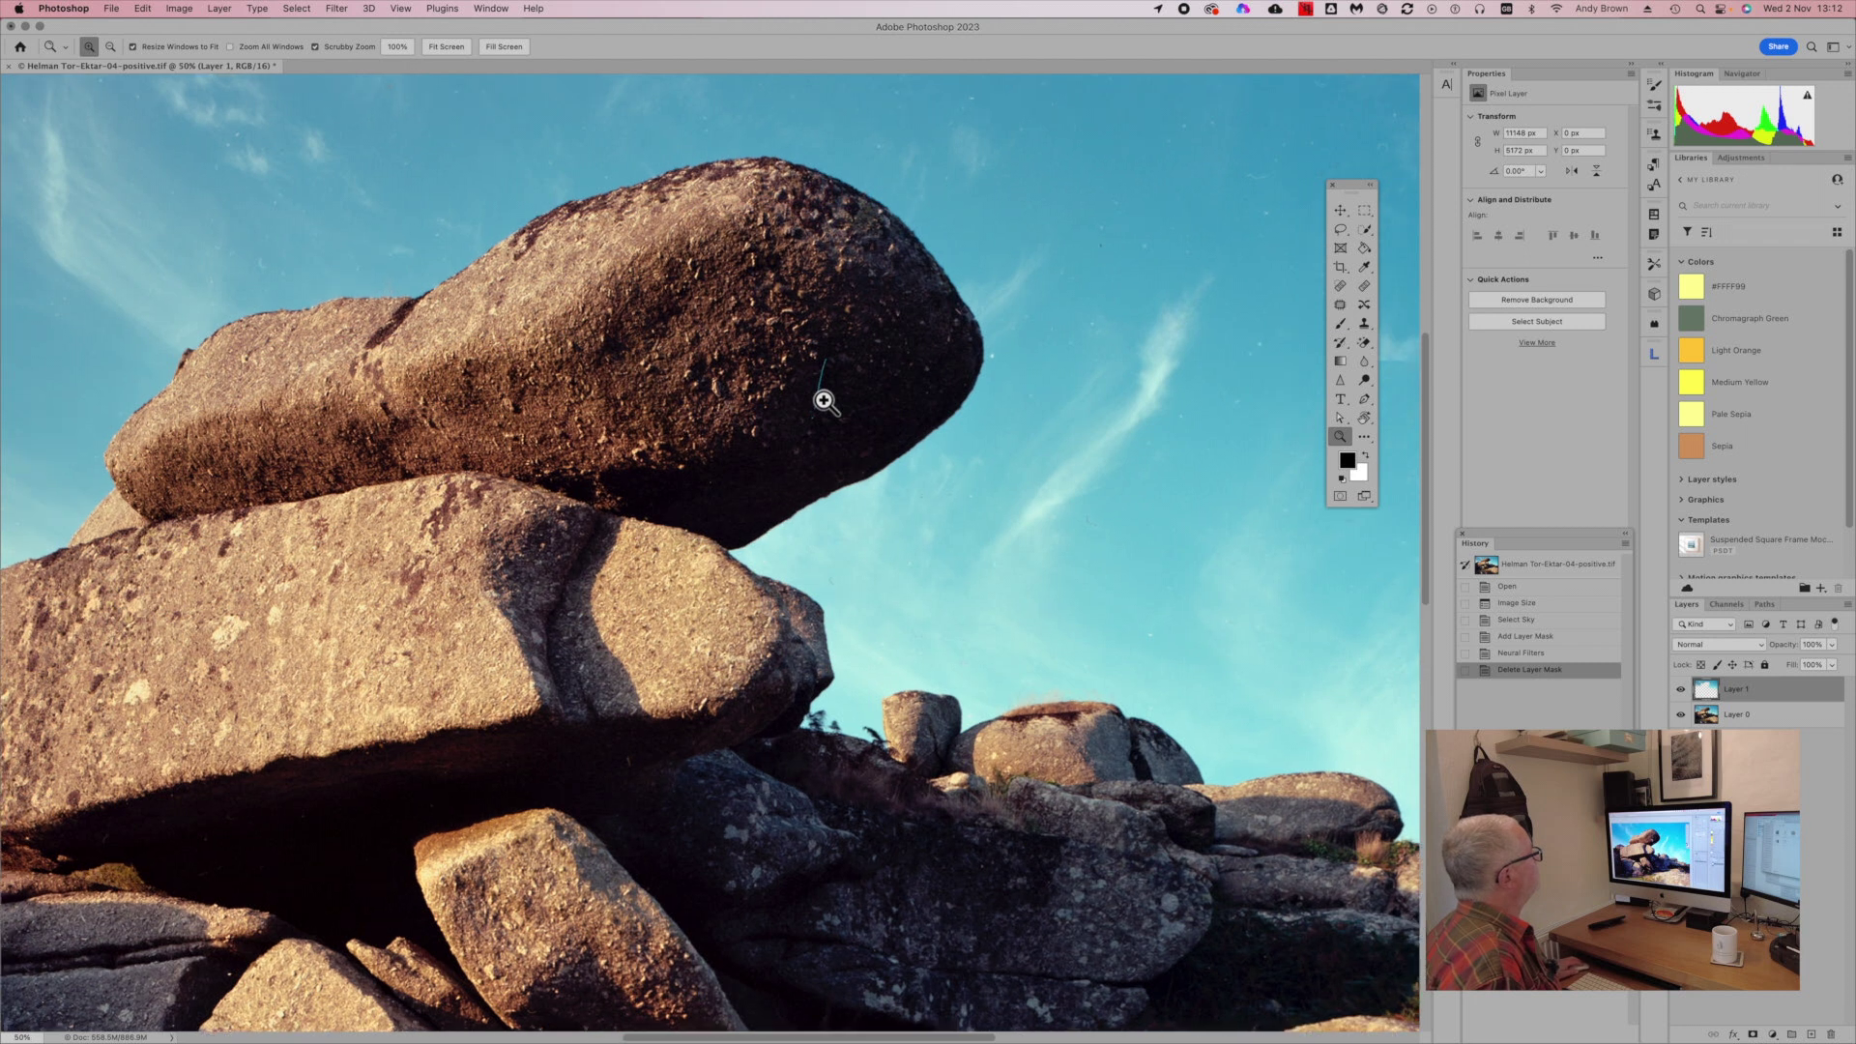
pyautogui.rightClick(825, 400)
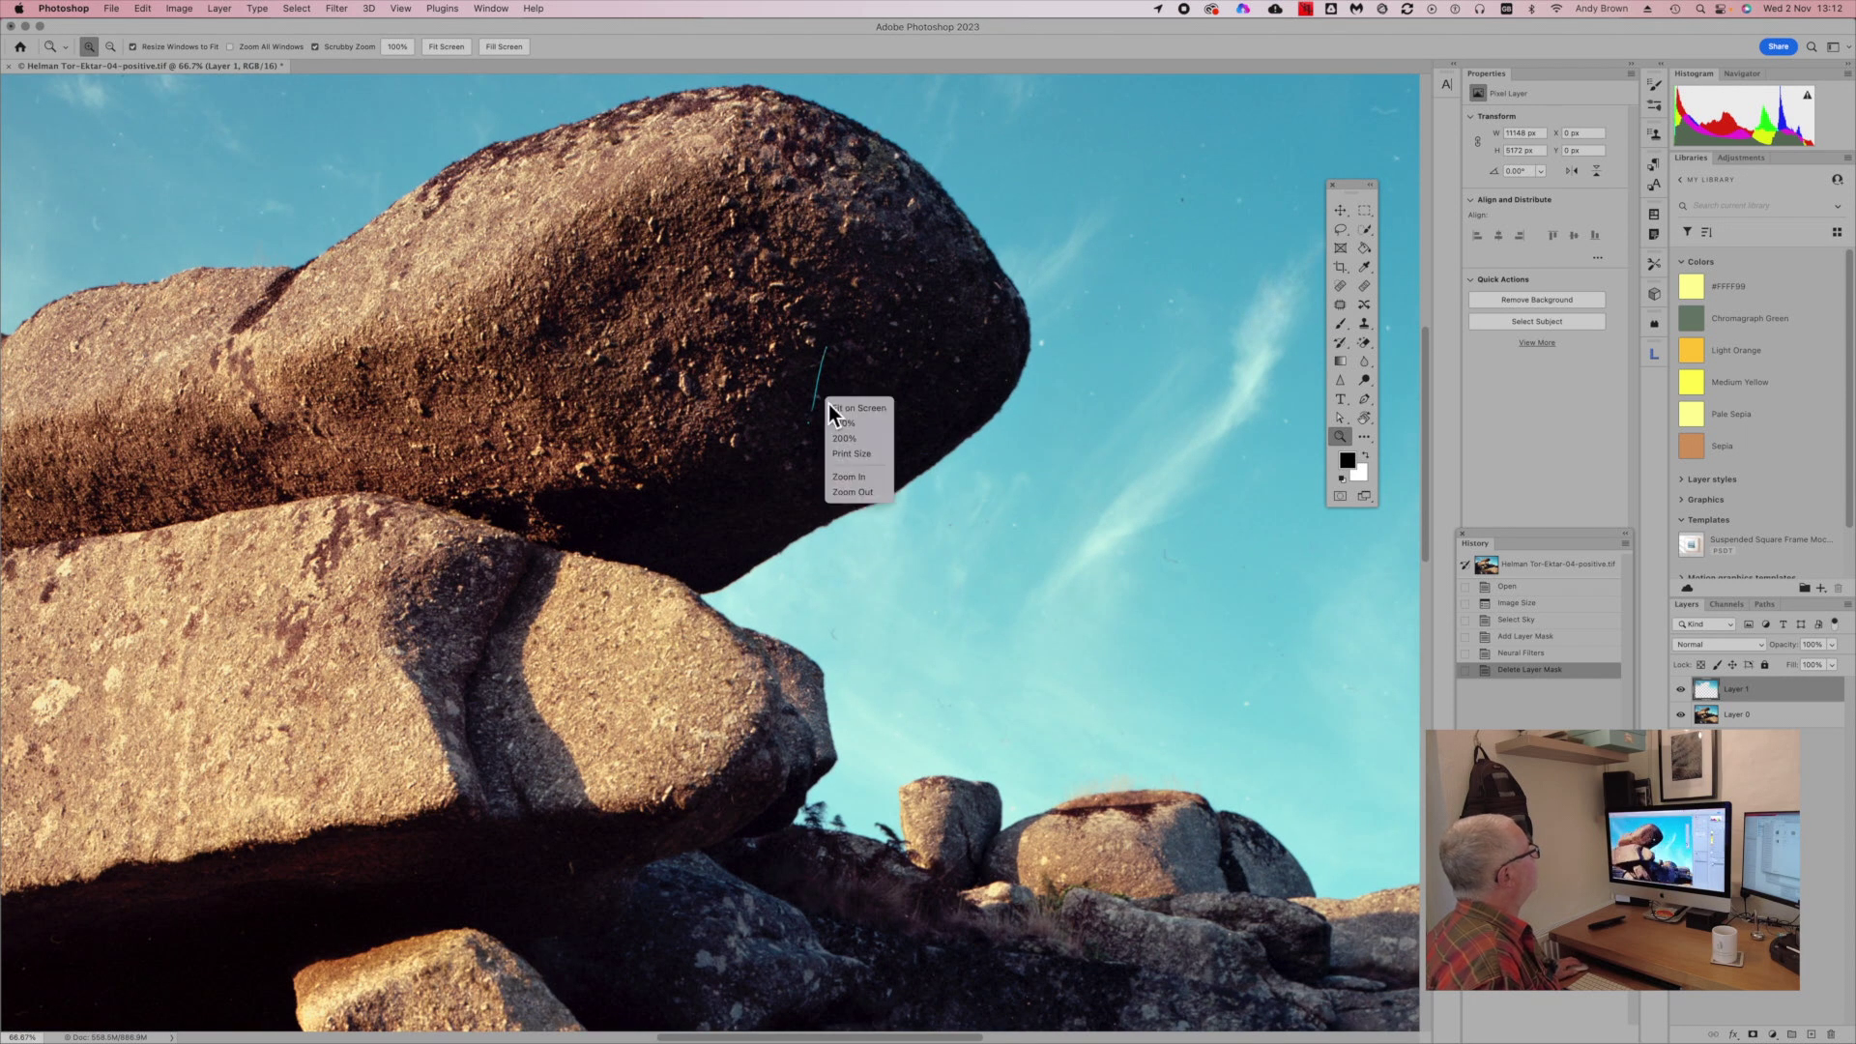
pyautogui.click(839, 405)
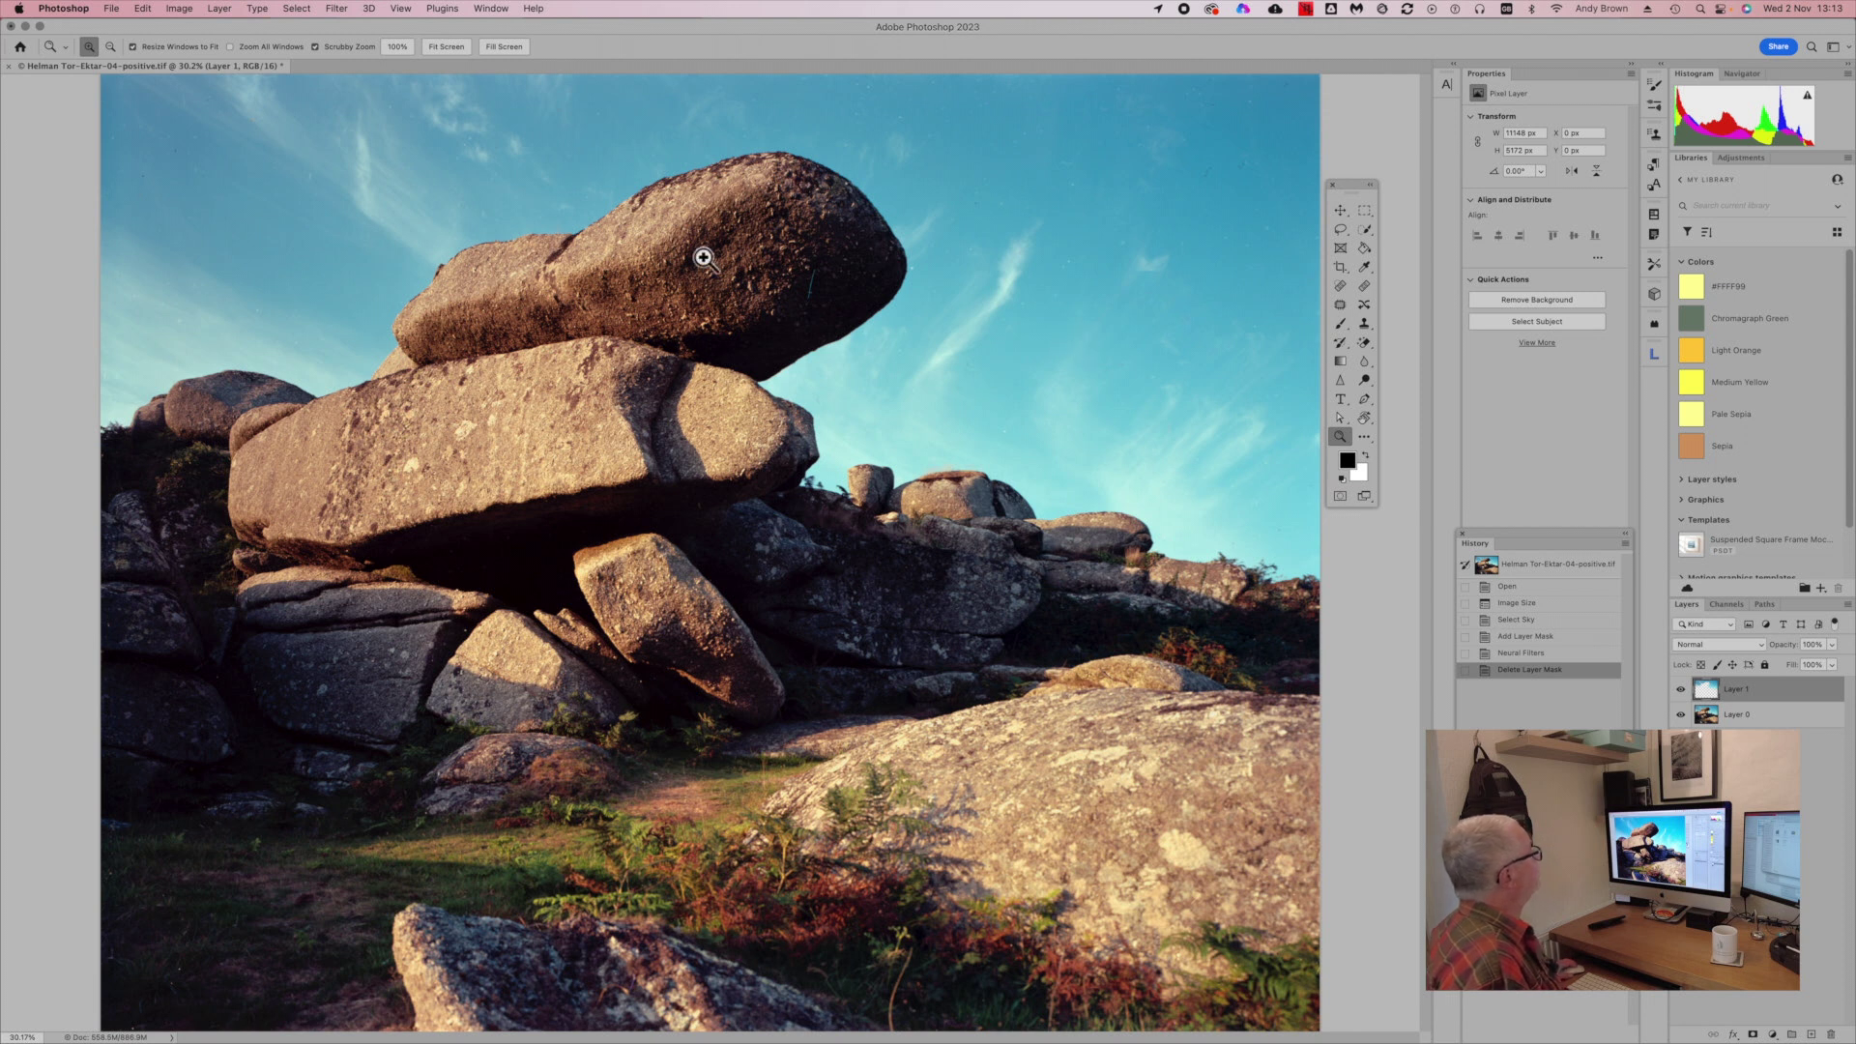
# Step: Examine the restored sky on both sides of the upper boulder at 100% for remaining dust and scratches
pyautogui.moveTo(998, 149); pyautogui.dragTo(1003, 145)
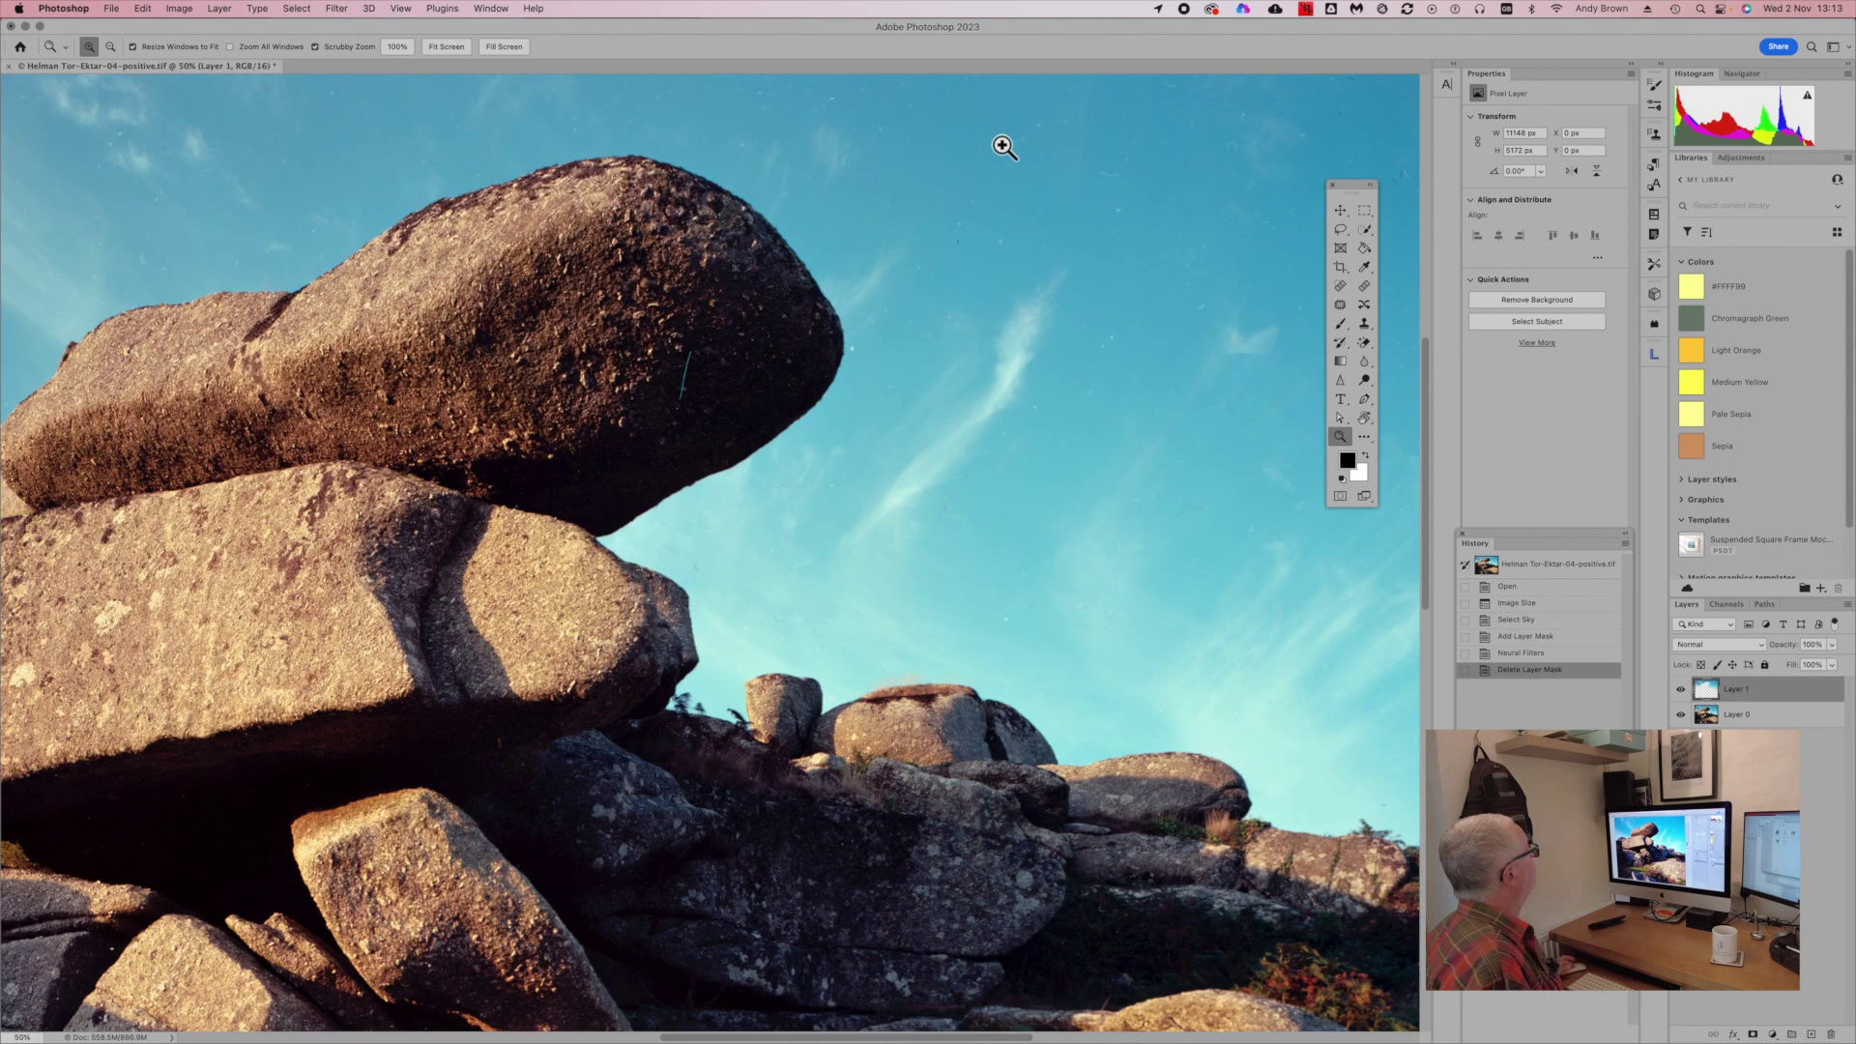
pyautogui.click(1003, 146)
pyautogui.click(1004, 146)
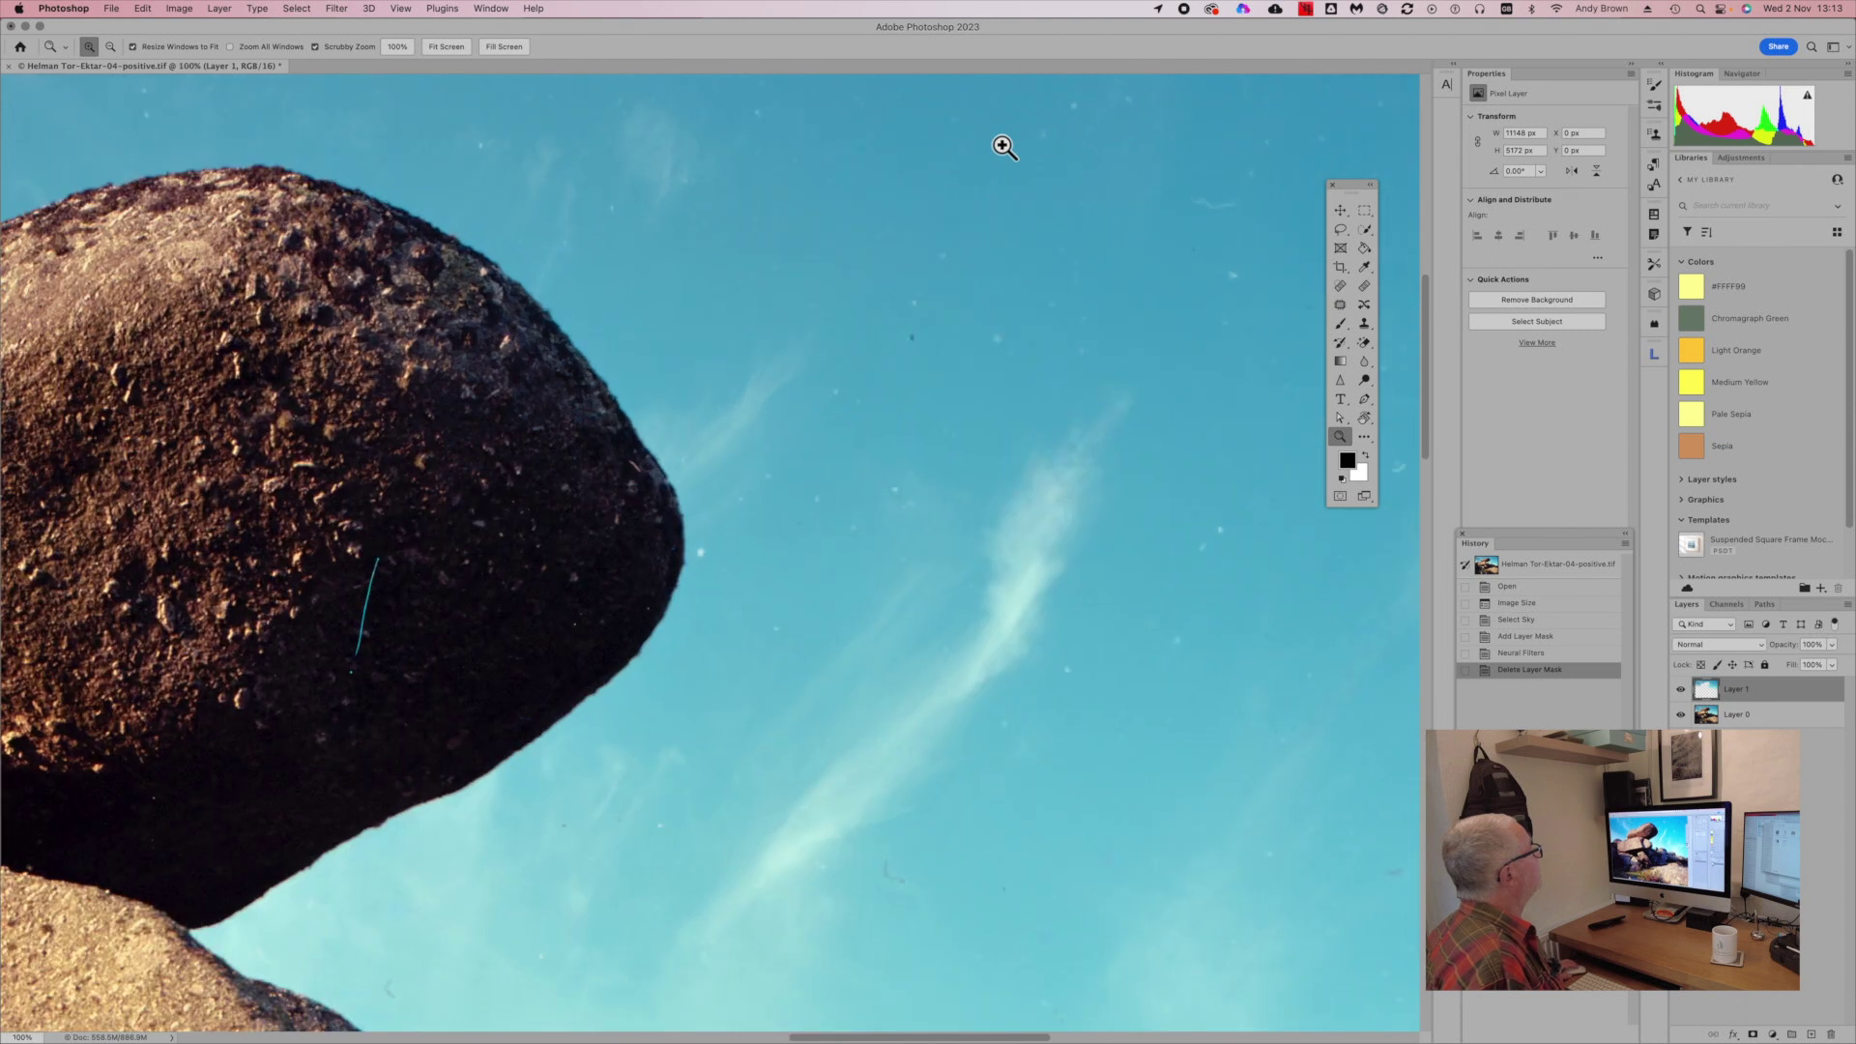
pyautogui.hscroll(10, 1003, 146)
pyautogui.scroll(3, 1004, 145)
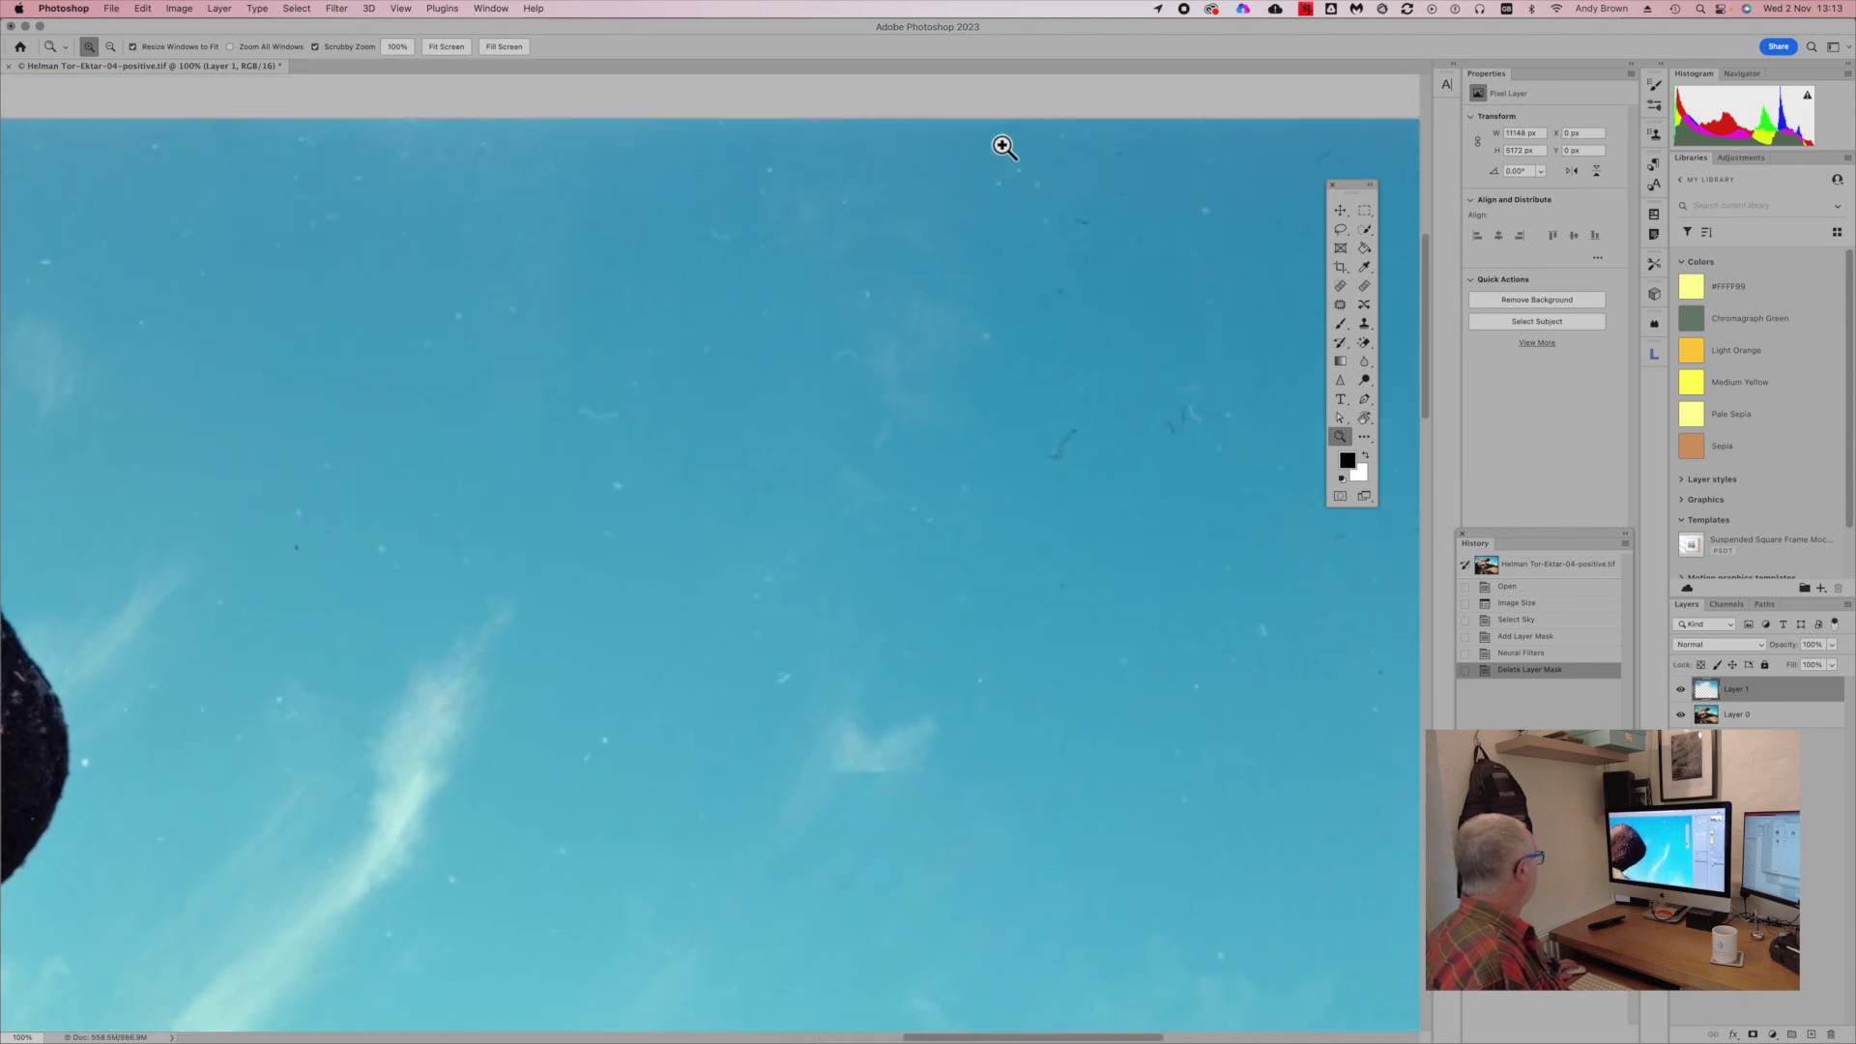
pyautogui.scroll(-3, 1004, 146)
pyautogui.hscroll(-10, 1003, 146)
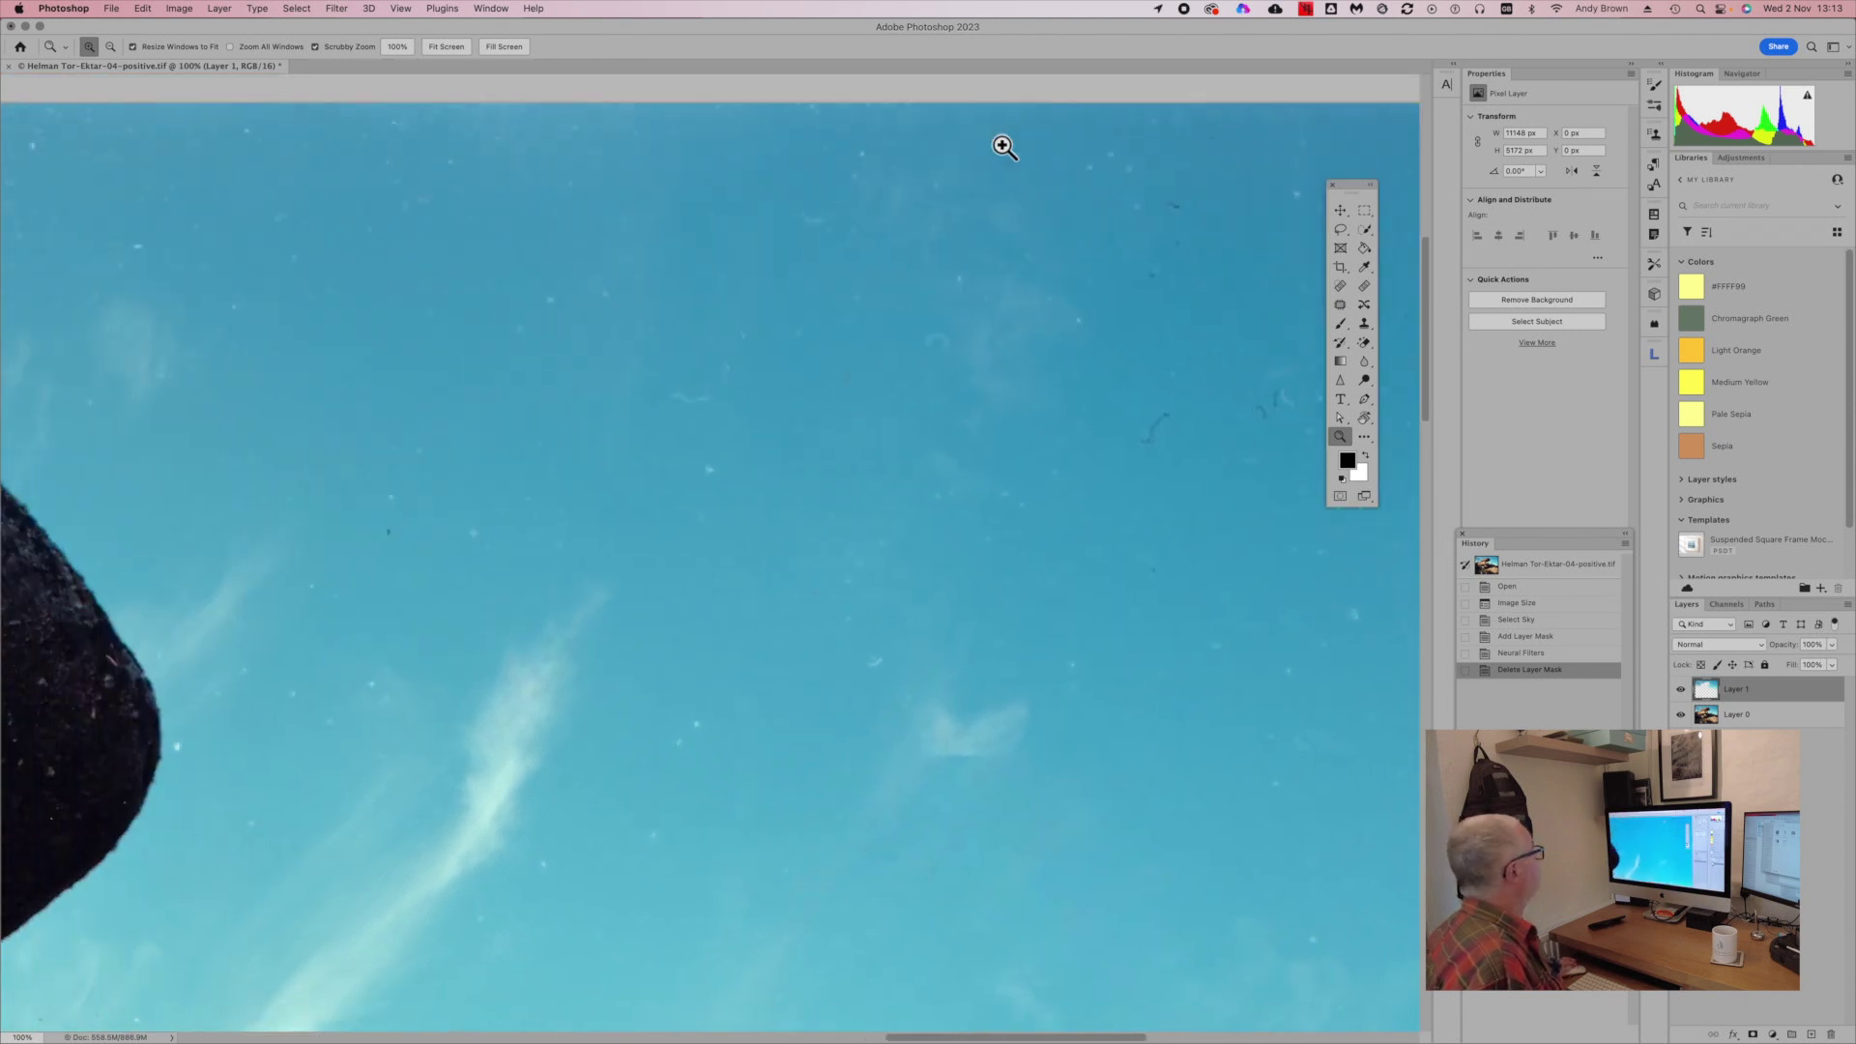
pyautogui.hscroll(-10, 1004, 146)
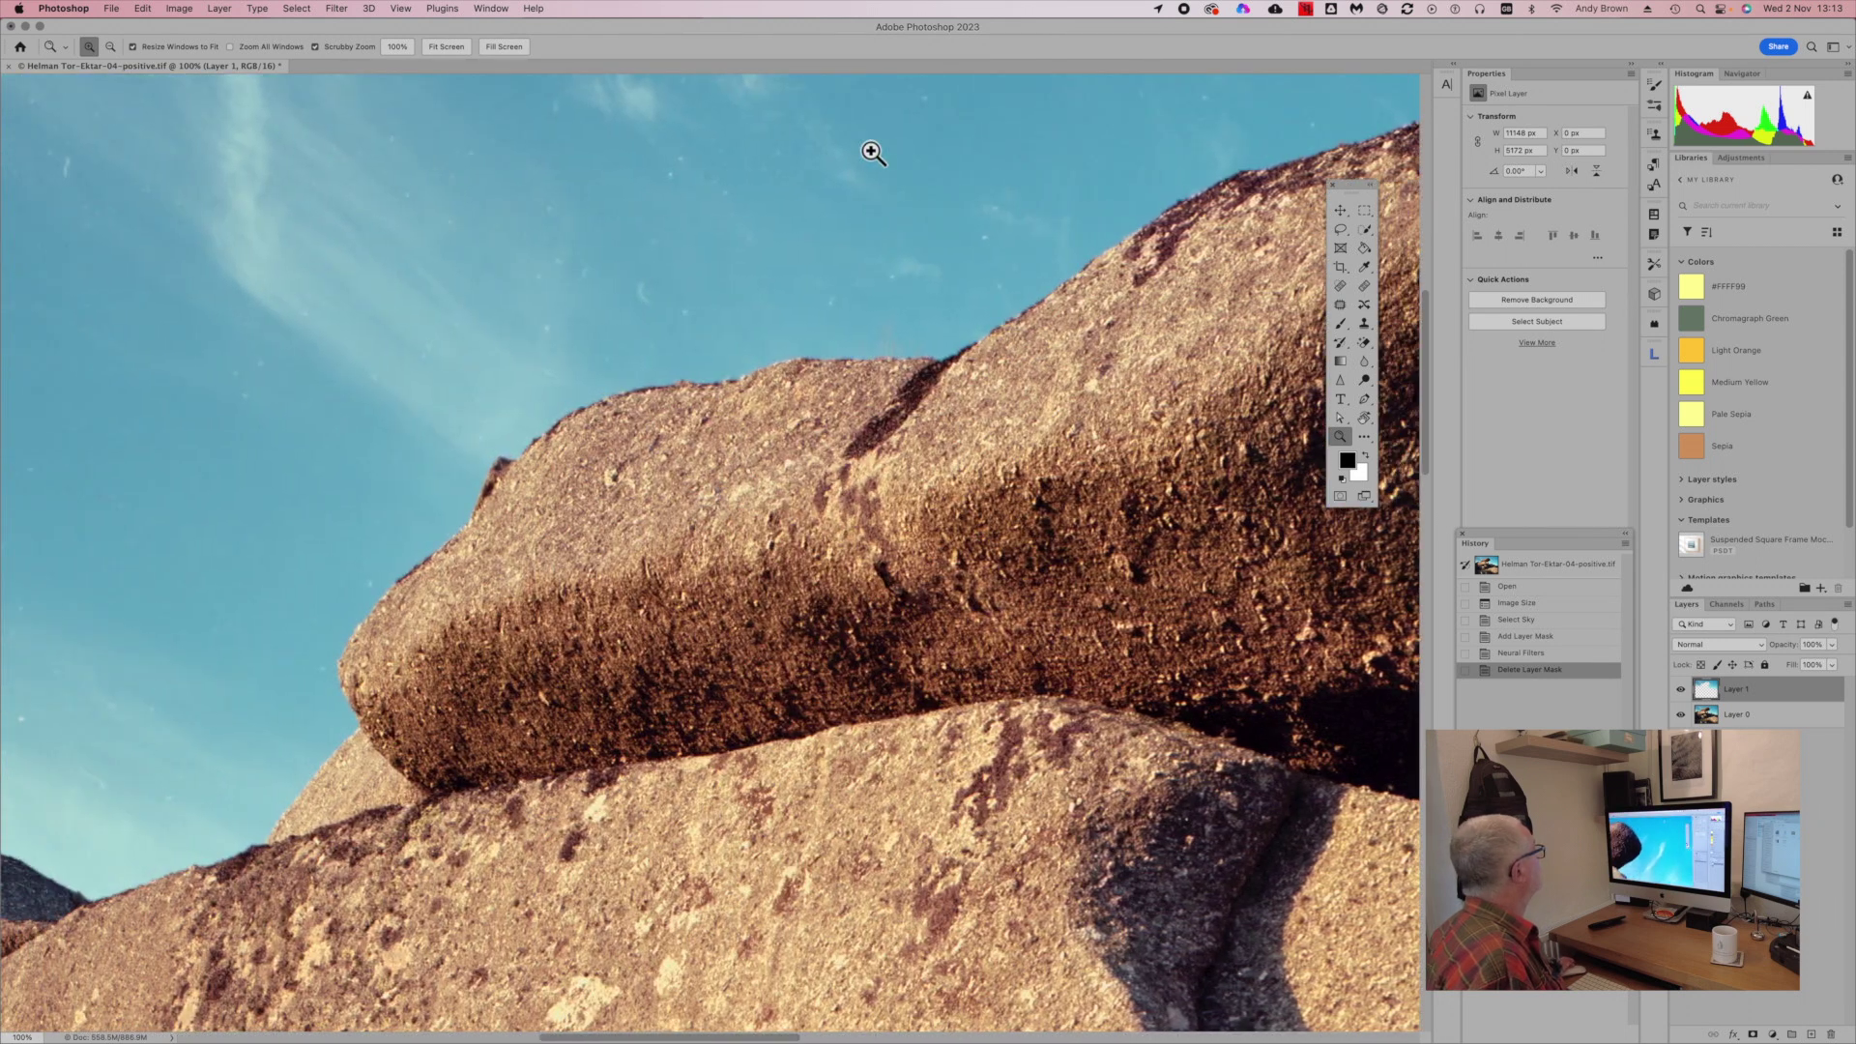
# Step: Compare the whole restored photo with its originally opened history state, and return to the latest state
pyautogui.keyDown('alt'); pyautogui.click(882, 166); pyautogui.keyUp('alt')
pyautogui.keyDown('alt'); pyautogui.click(883, 166); pyautogui.keyUp('alt')
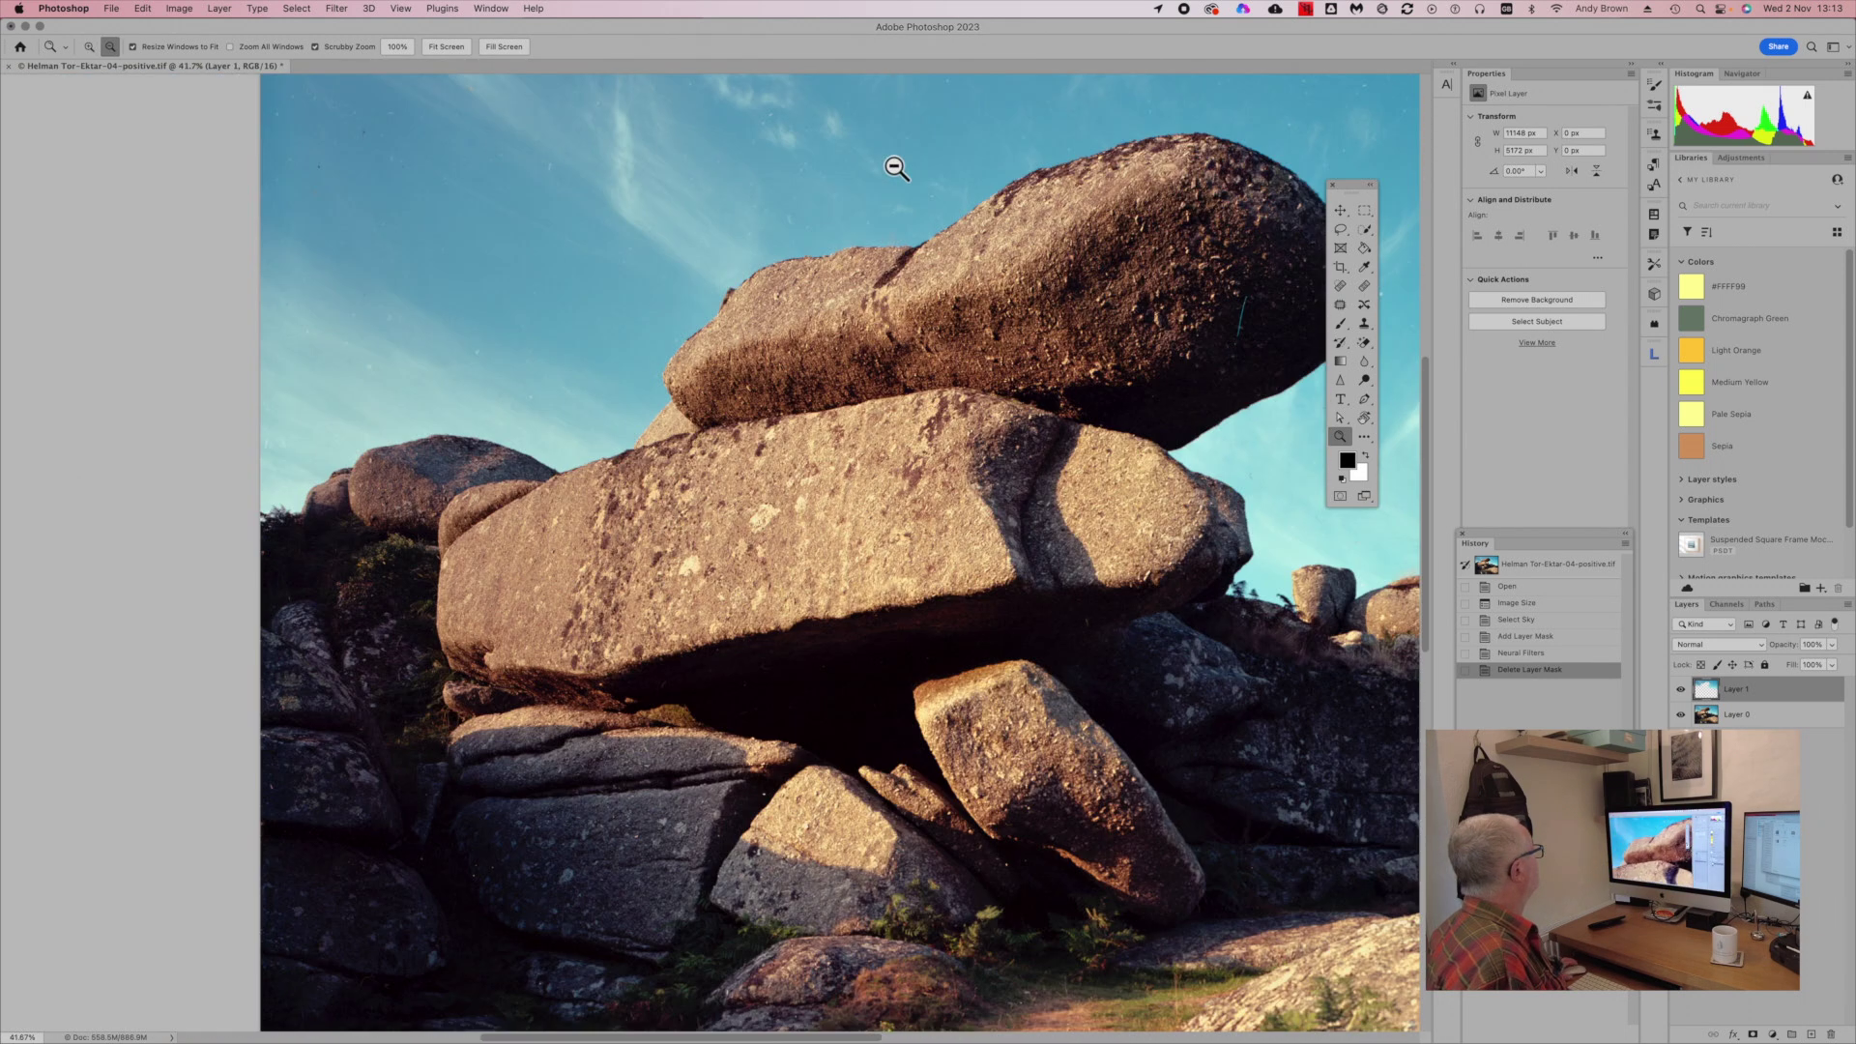
pyautogui.keyDown('alt'); pyautogui.click(883, 165); pyautogui.keyUp('alt')
pyautogui.keyDown('alt'); pyautogui.click(894, 167); pyautogui.keyUp('alt')
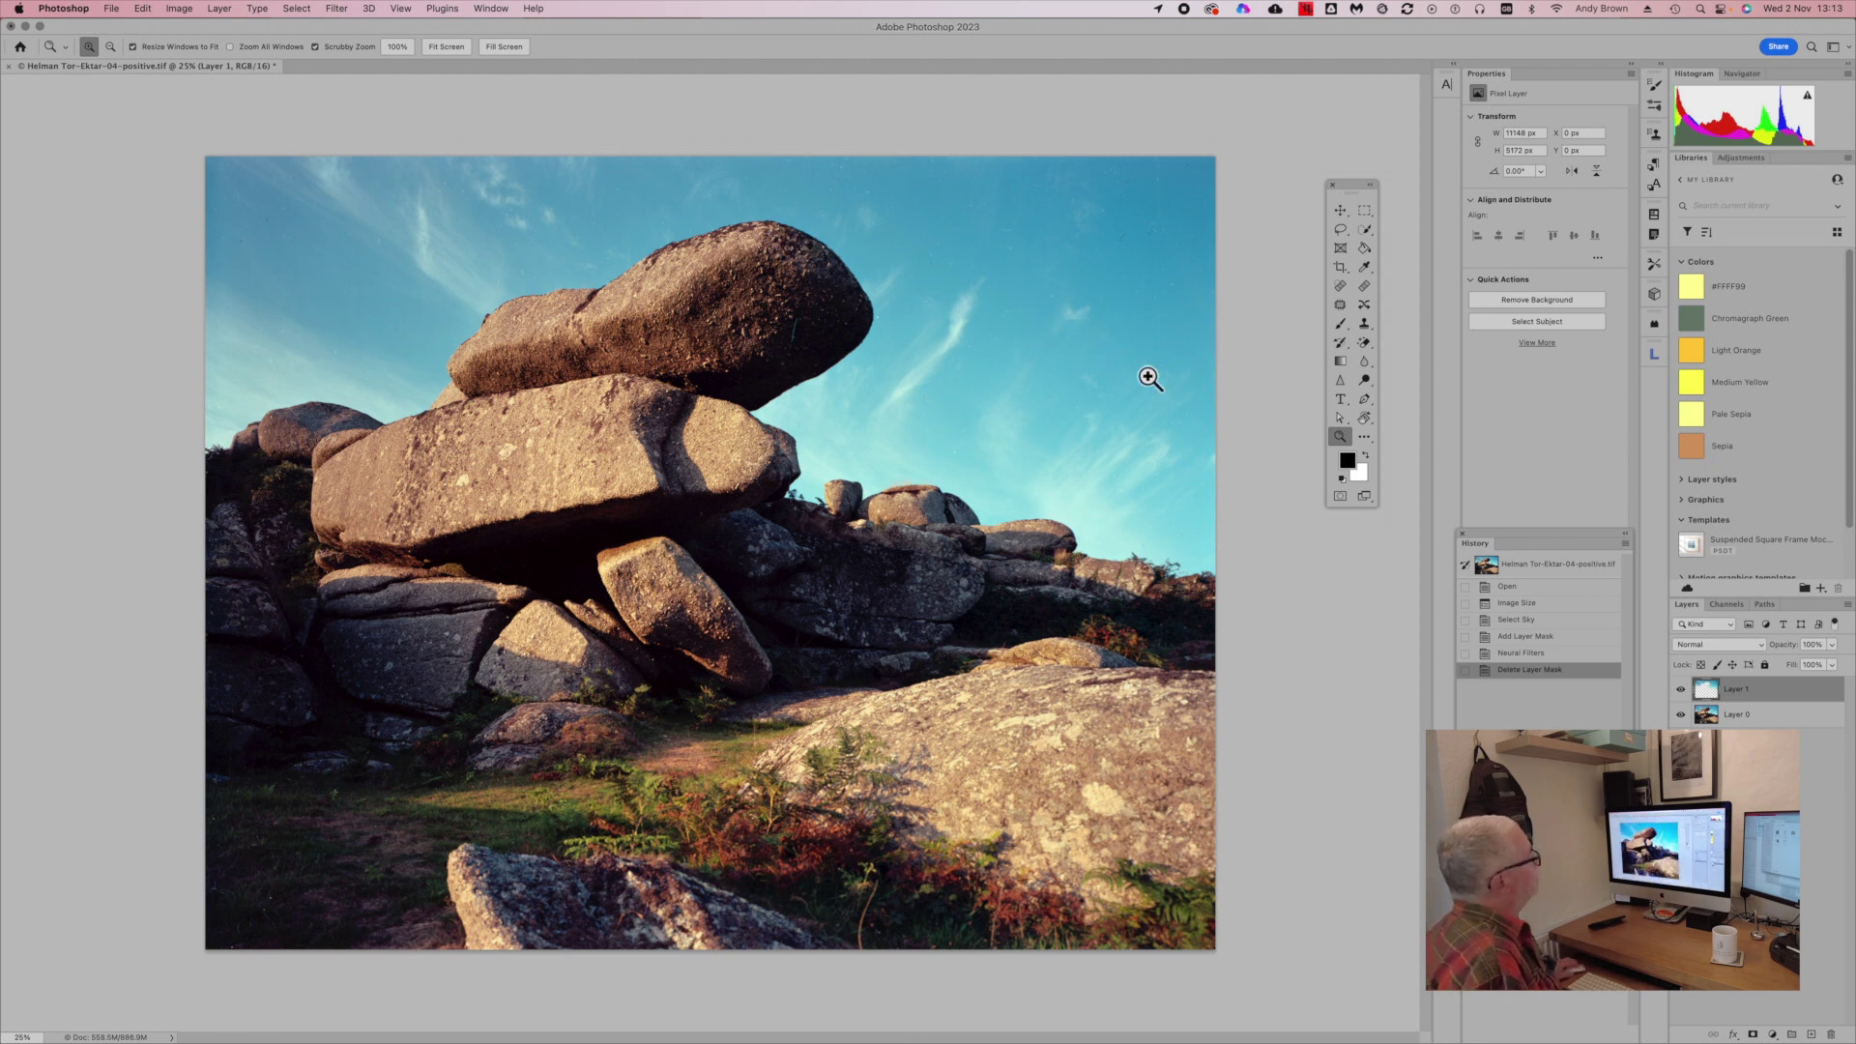
pyautogui.click(1500, 590)
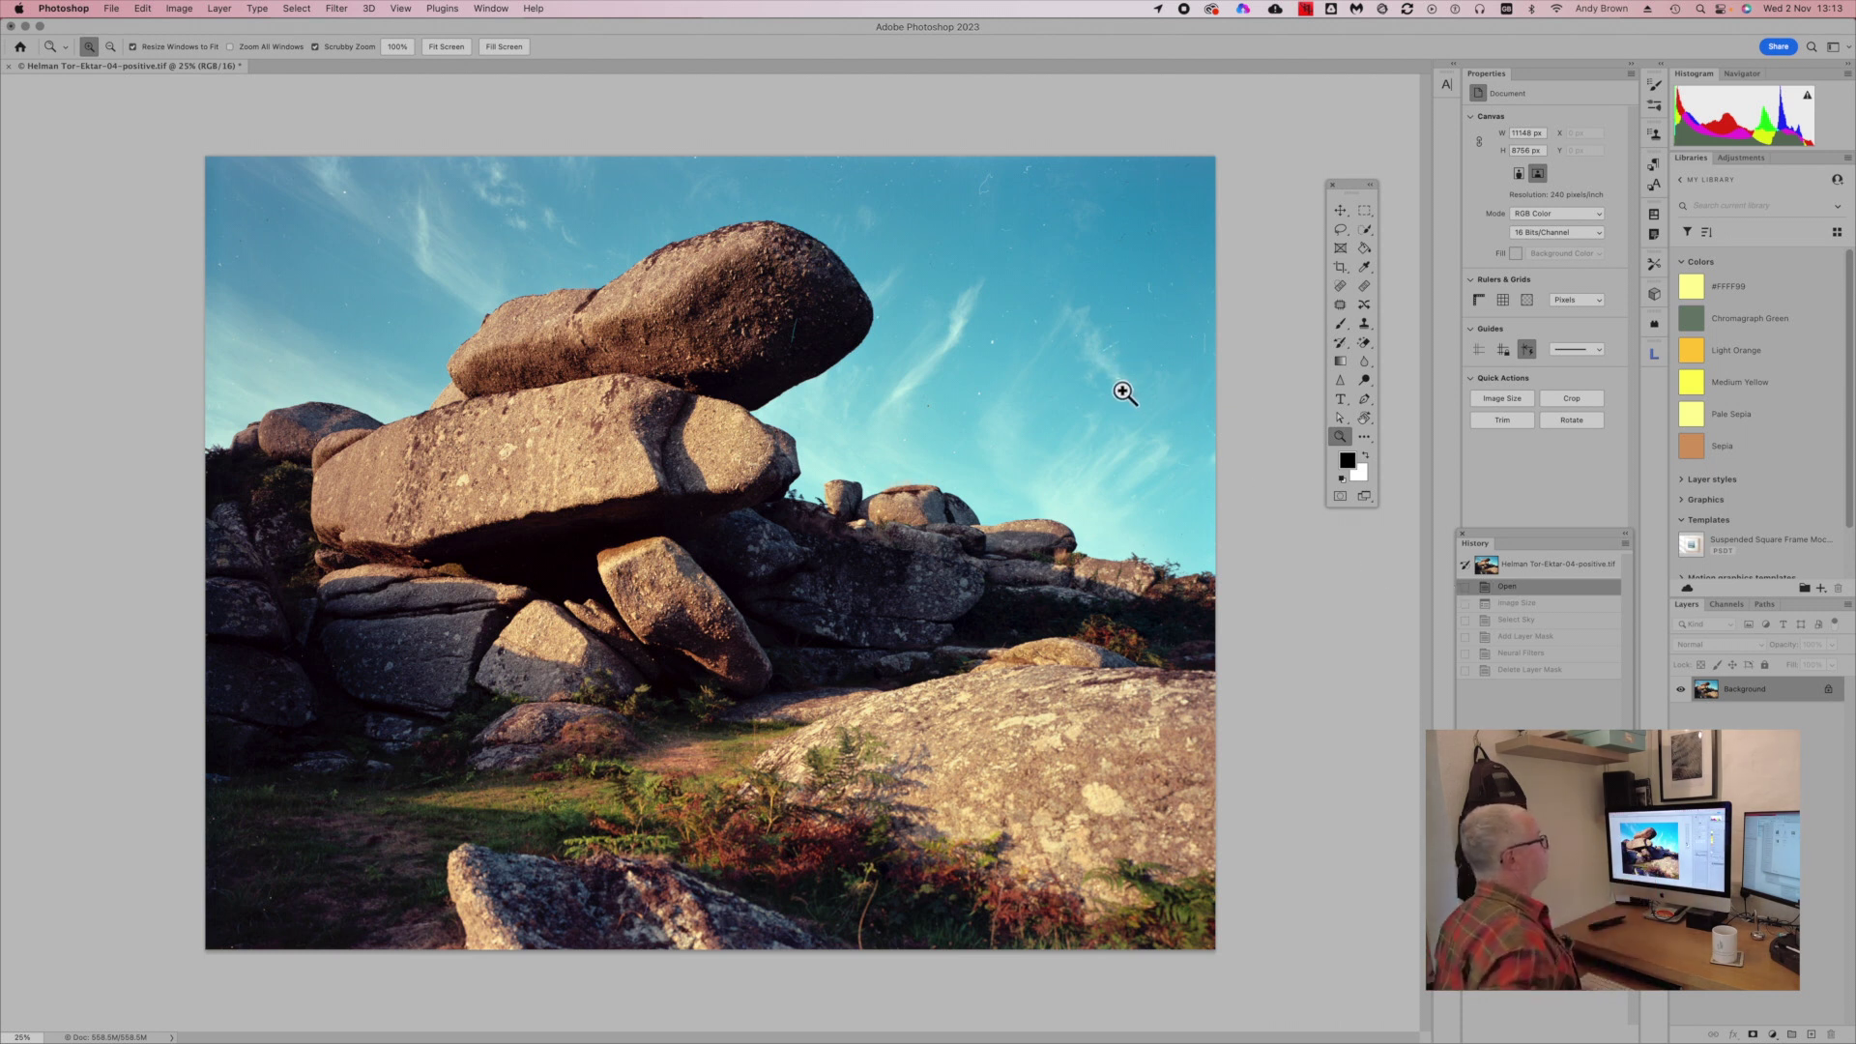
pyautogui.click(1505, 671)
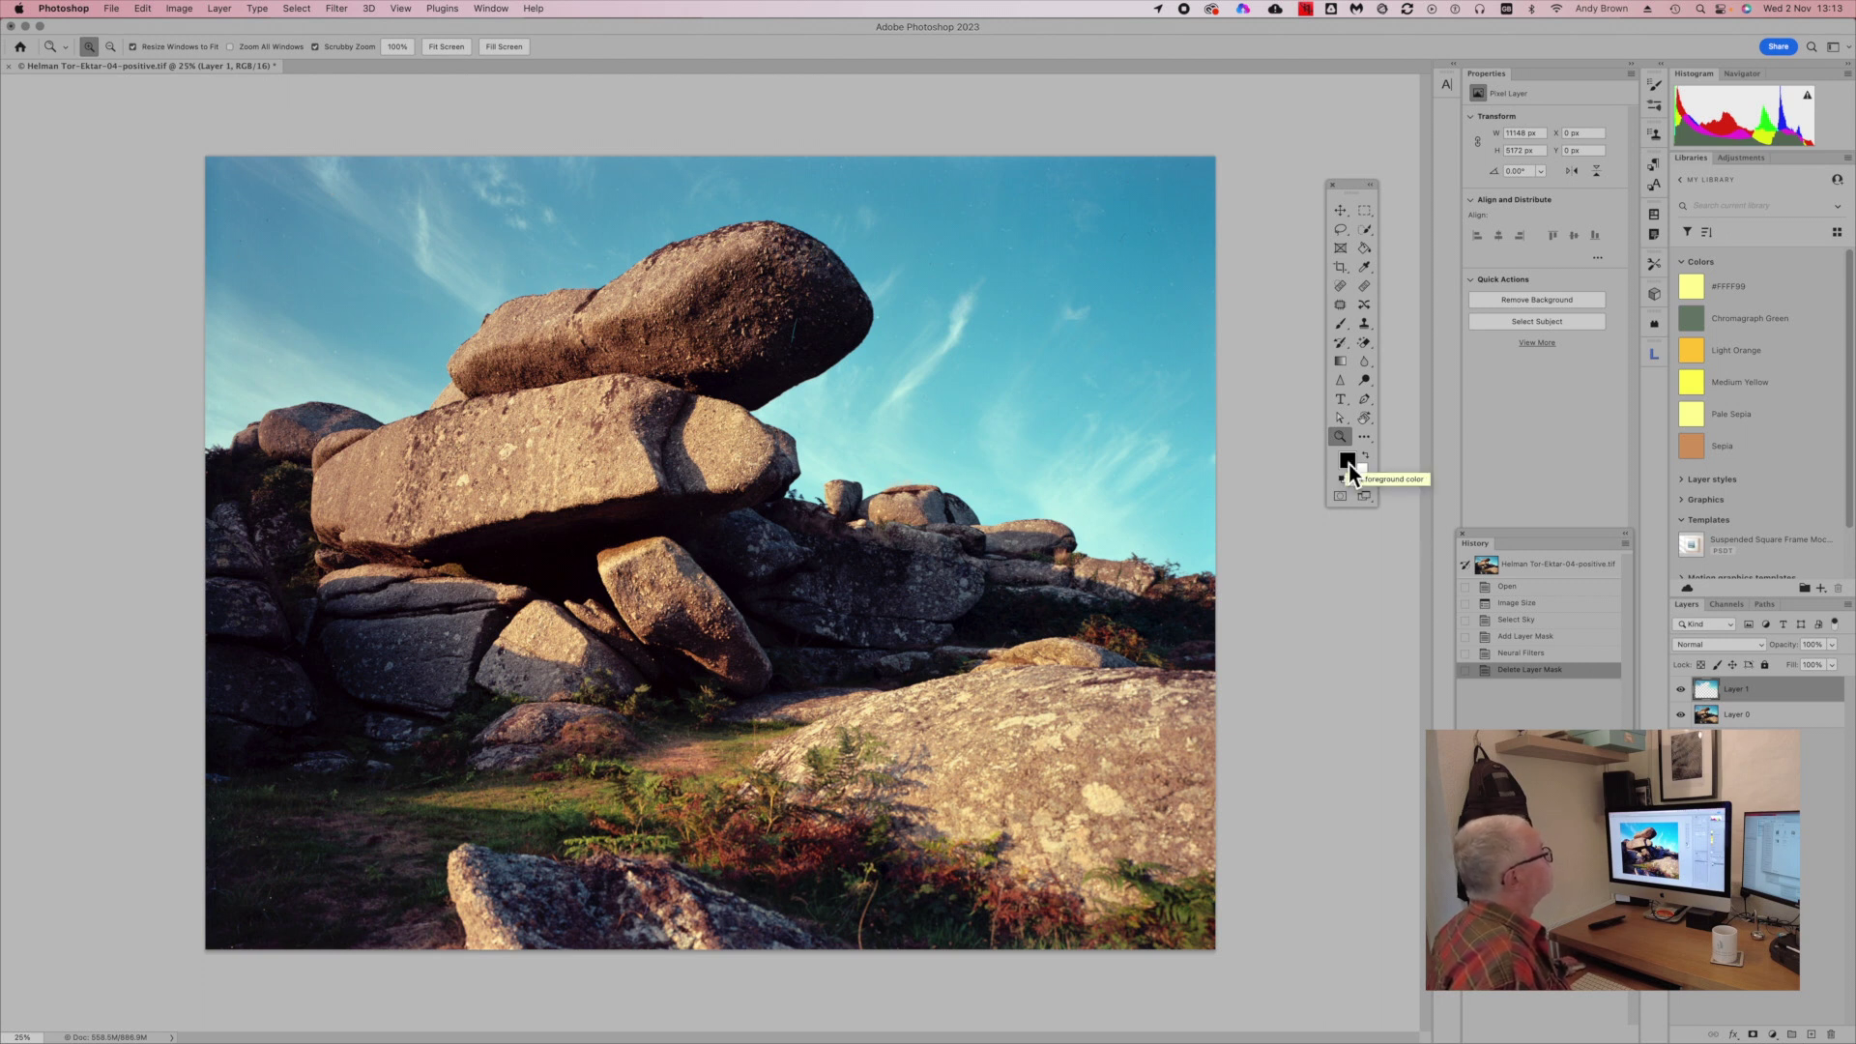
# Step: Add a white mask to Layer 1 and paint black over the small wispy cloud near the sky's right edge, comparing it with the opened state
pyautogui.click(1753, 1034)
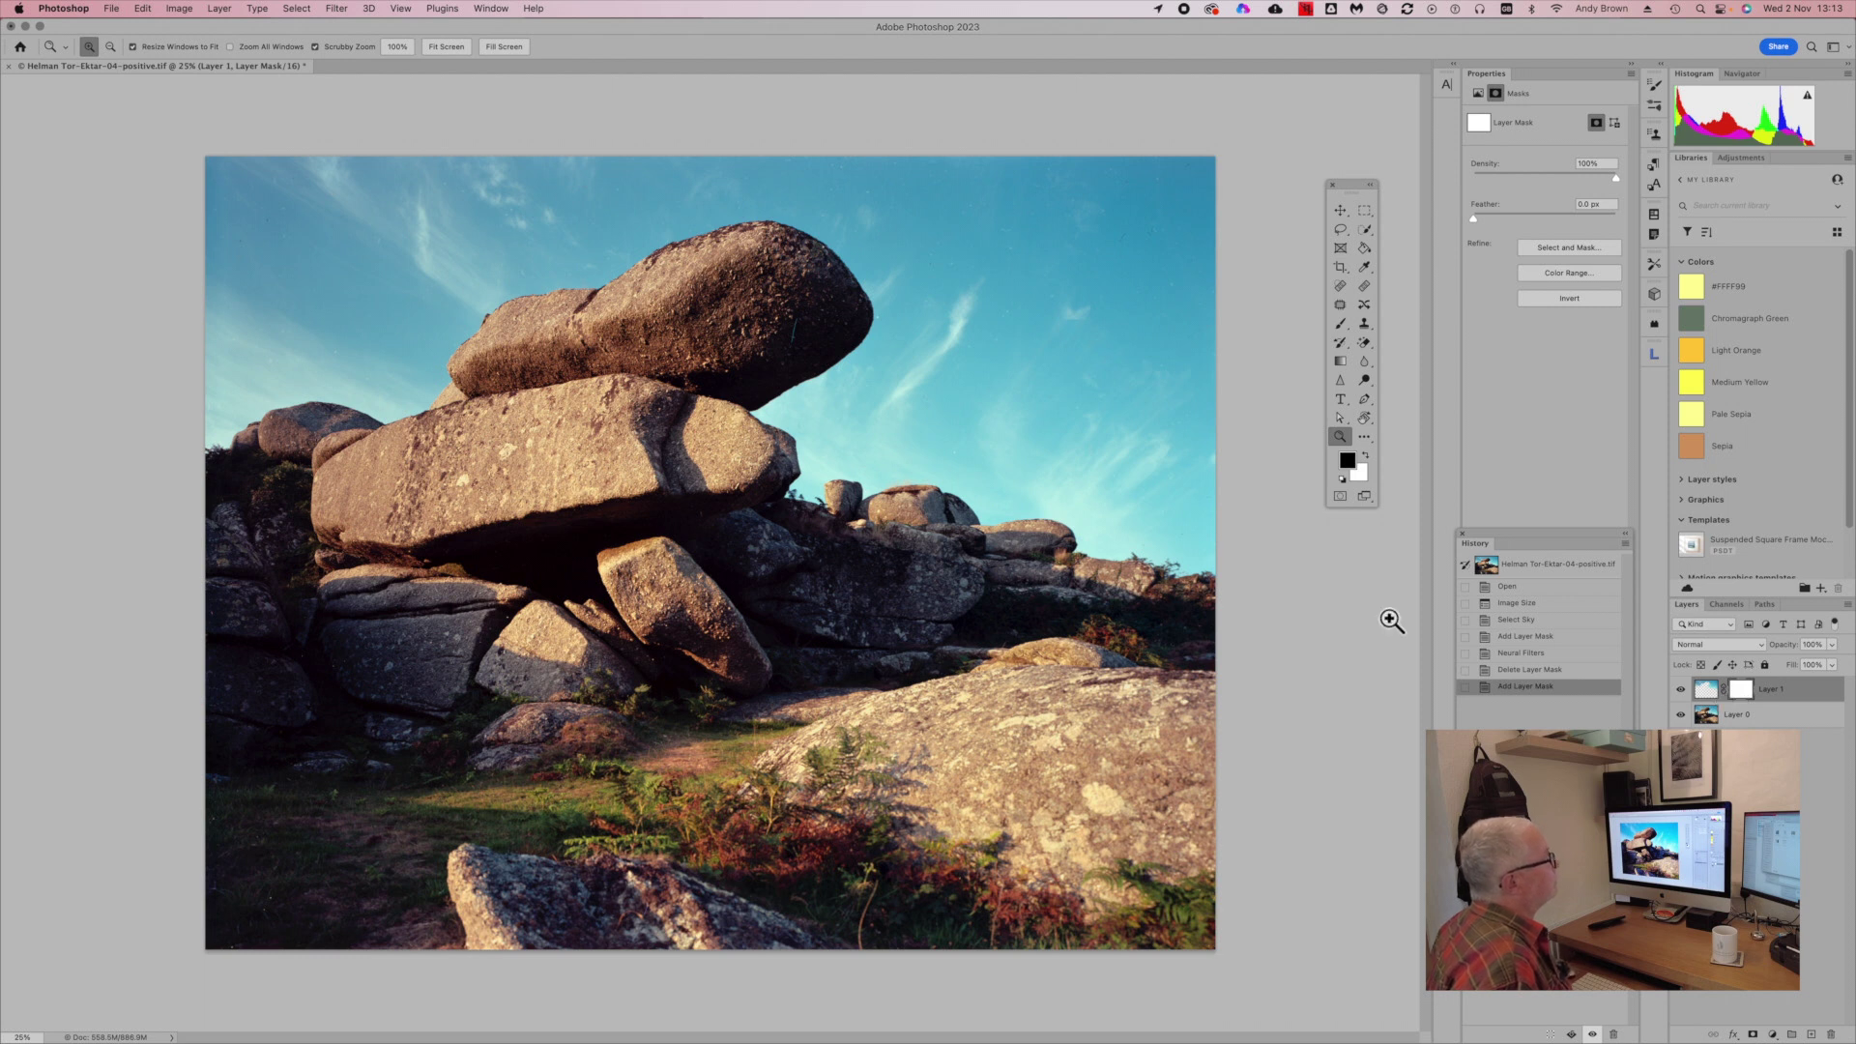
pyautogui.press('b')
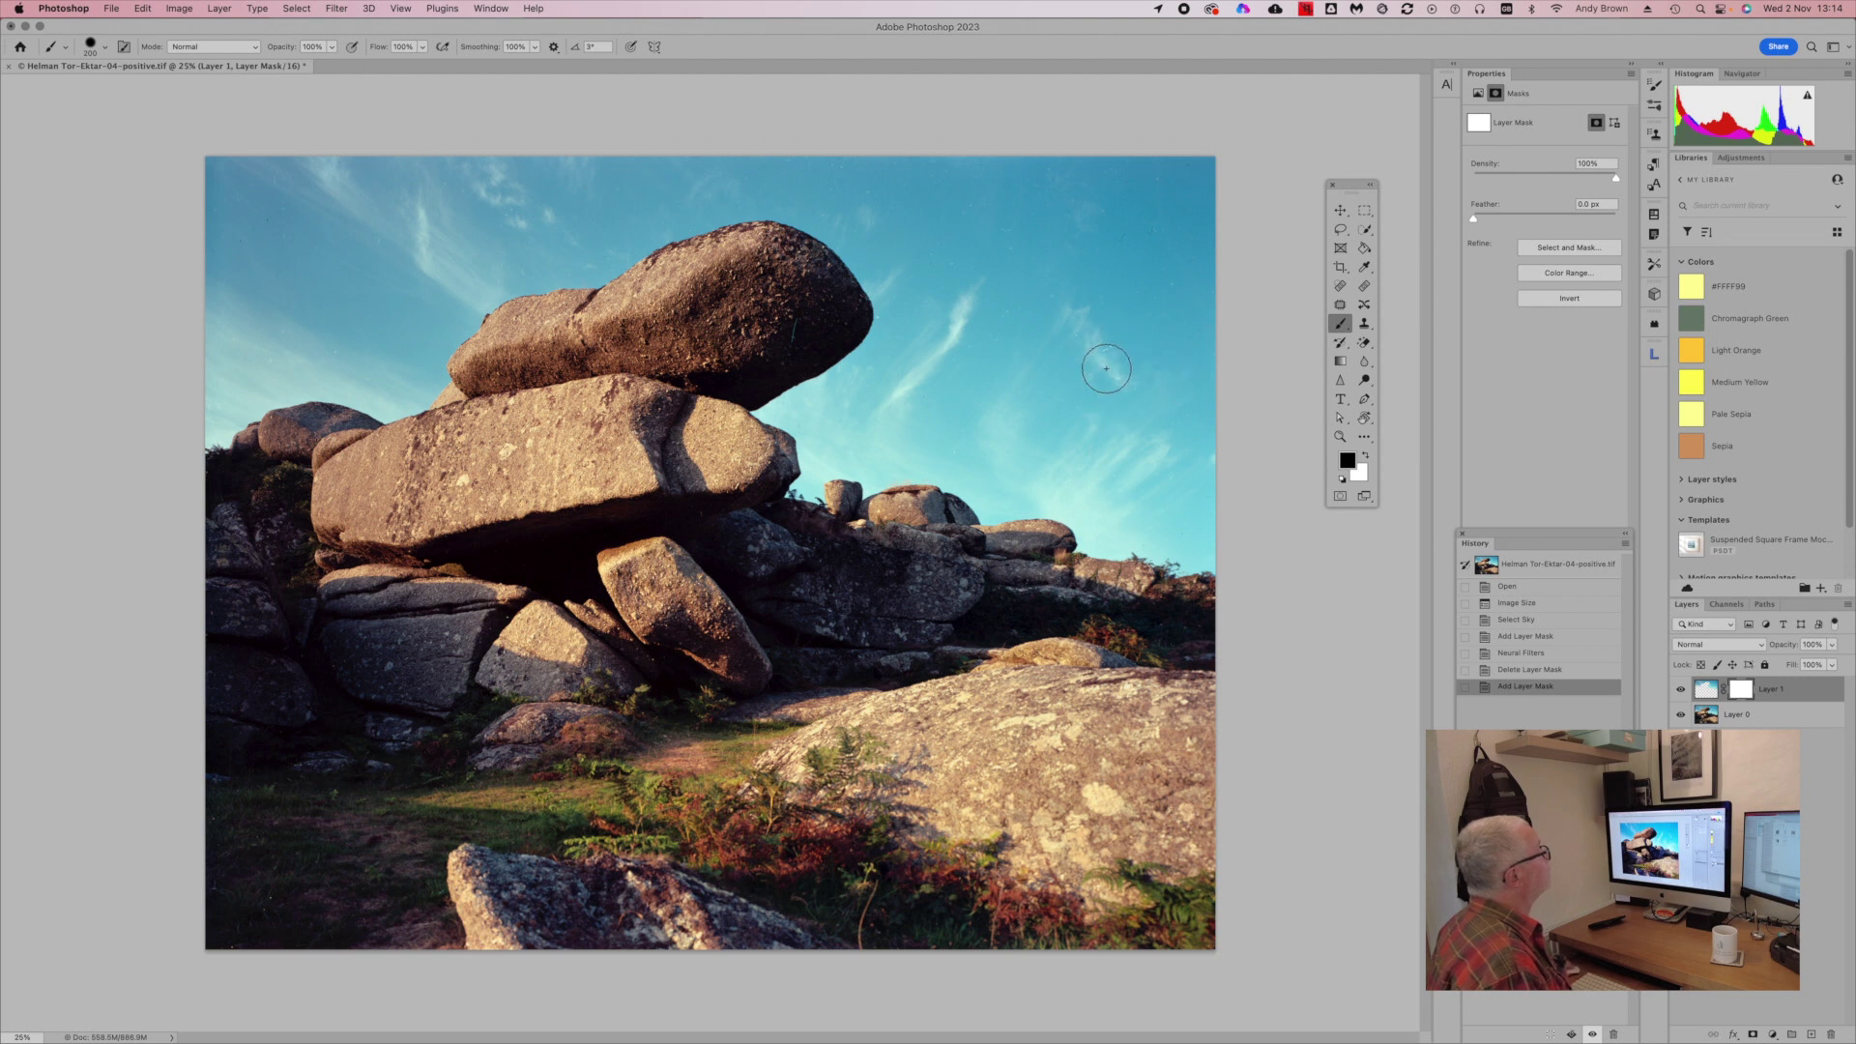
pyautogui.moveTo(1067, 362); pyautogui.dragTo(1064, 311)
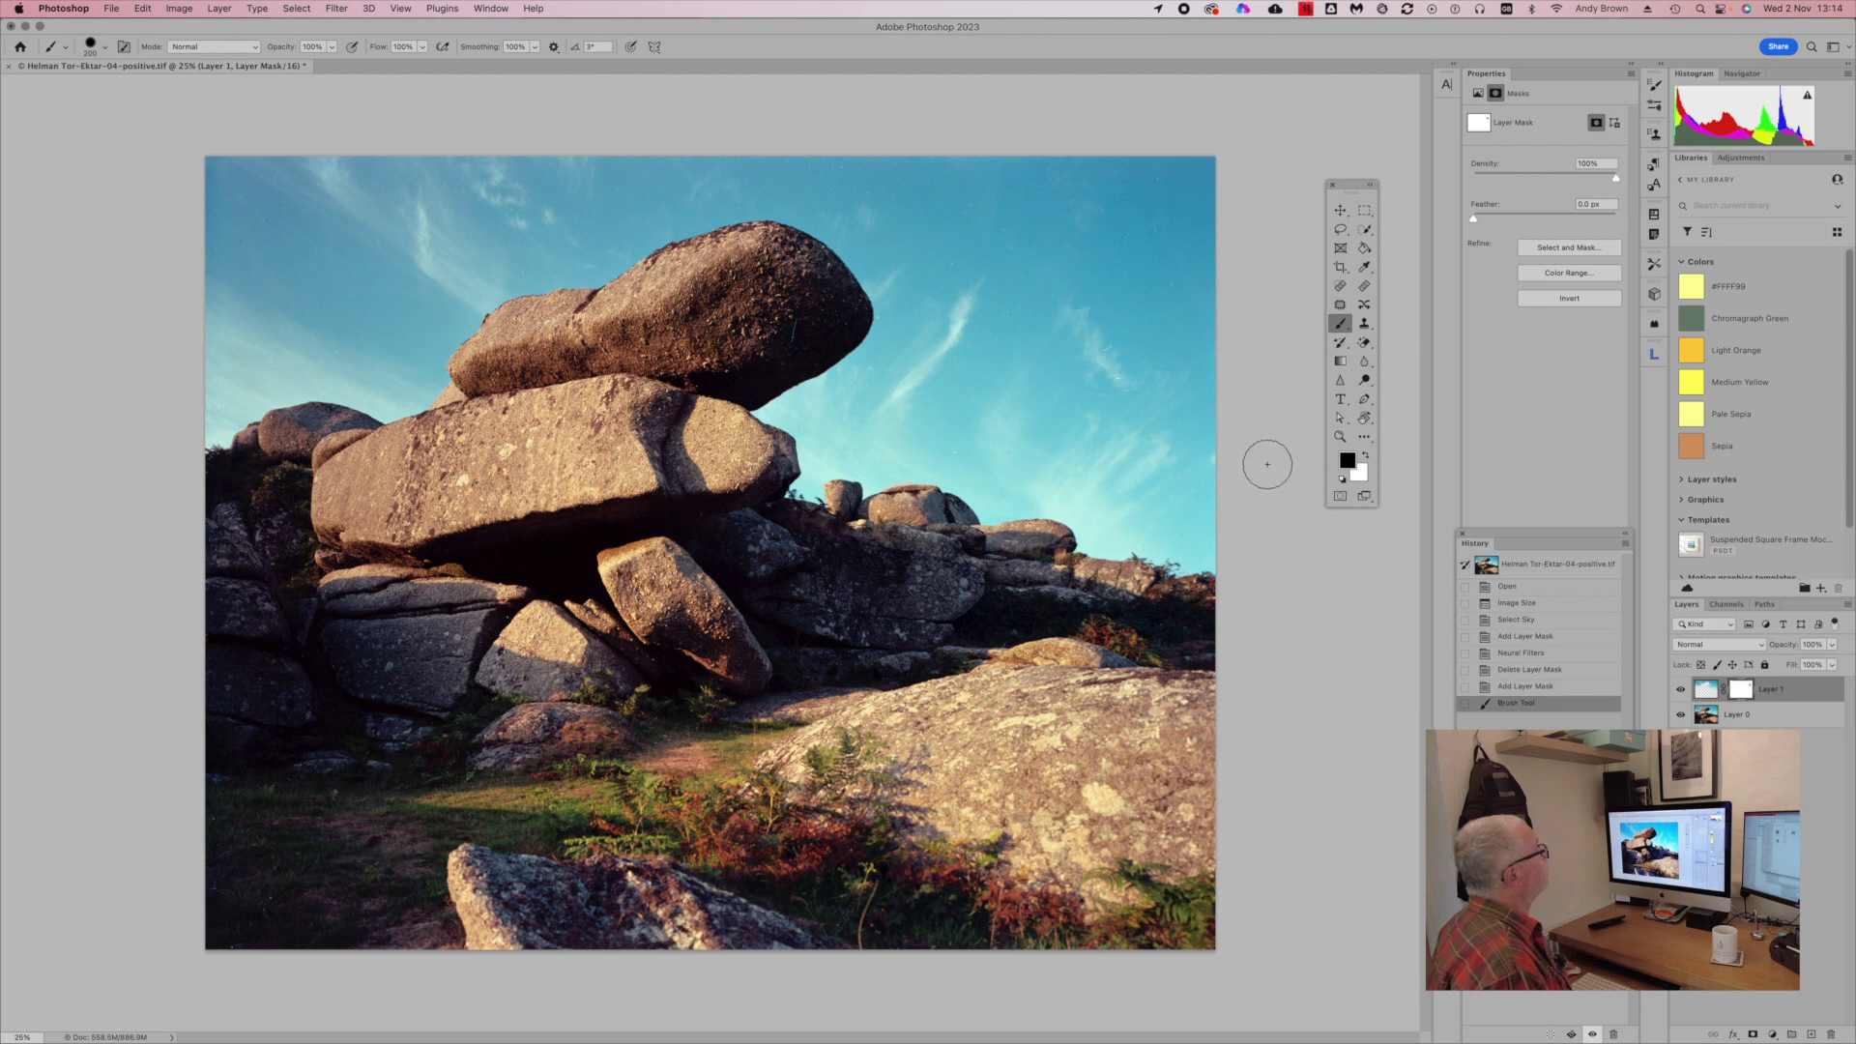
pyautogui.click(1504, 589)
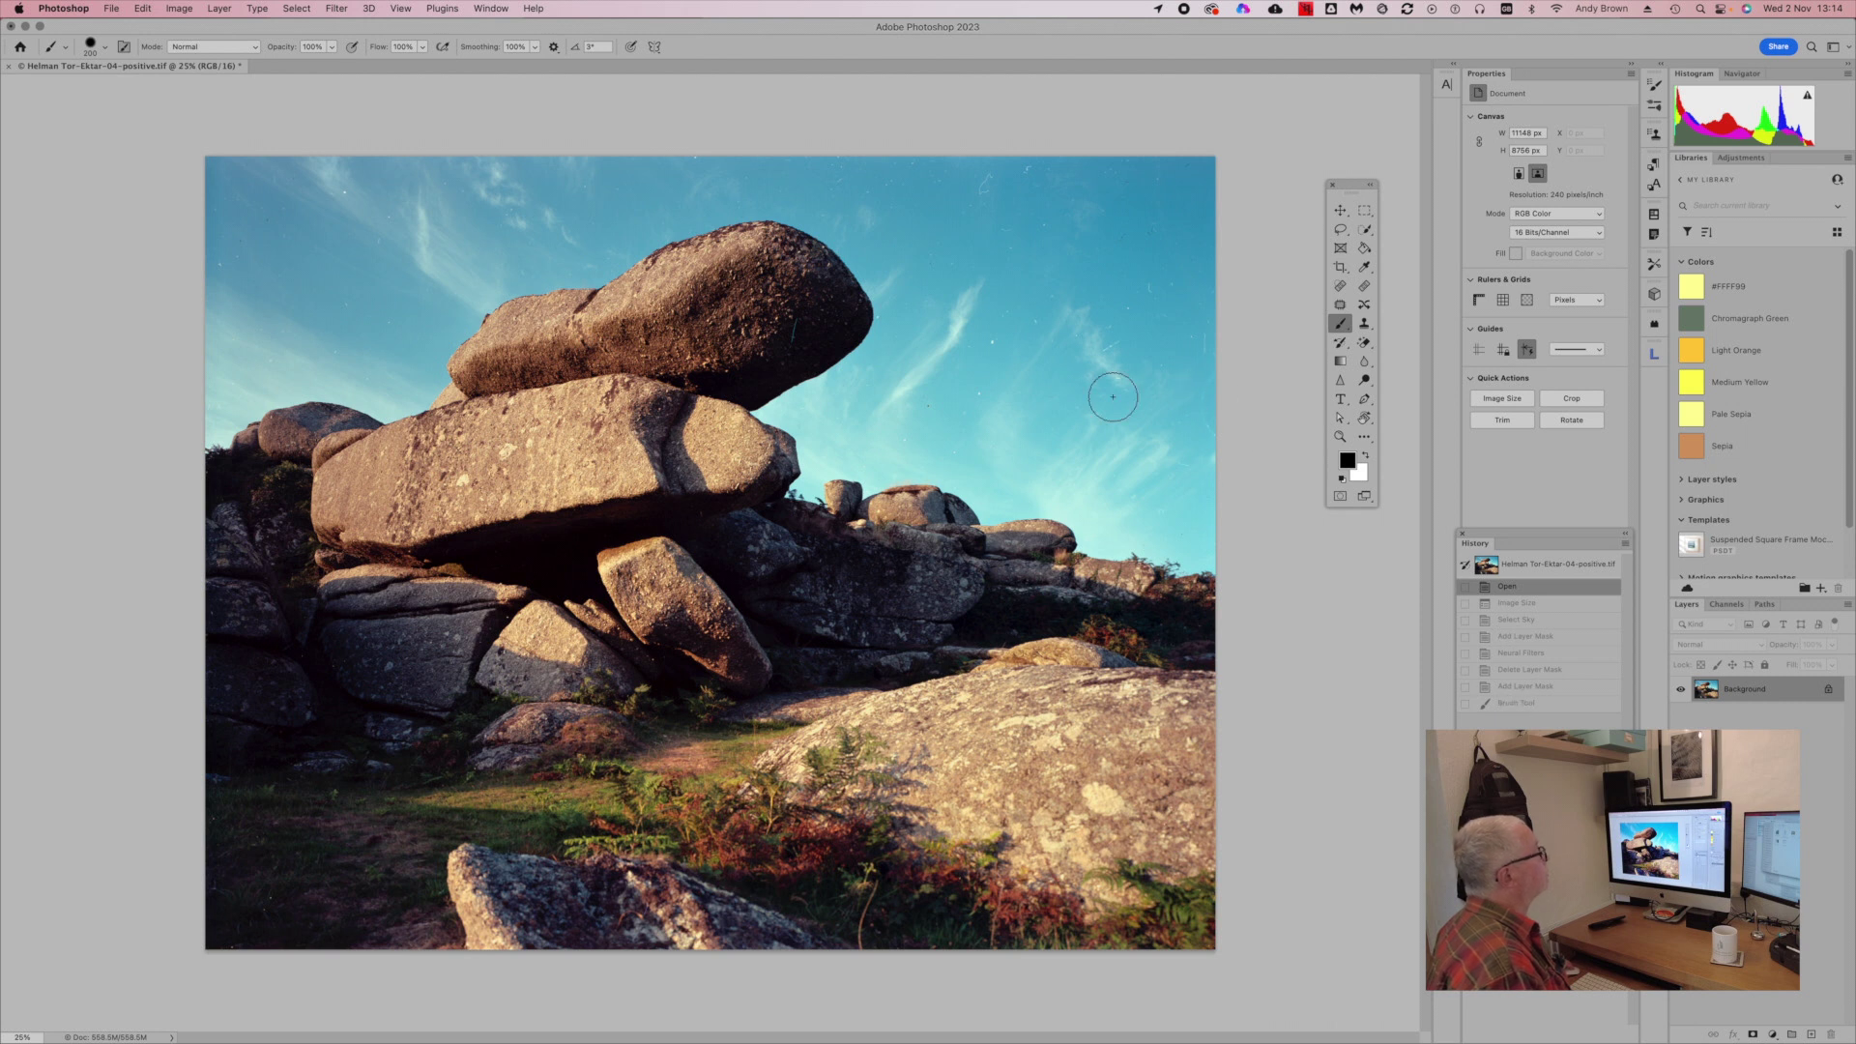
pyautogui.click(1514, 704)
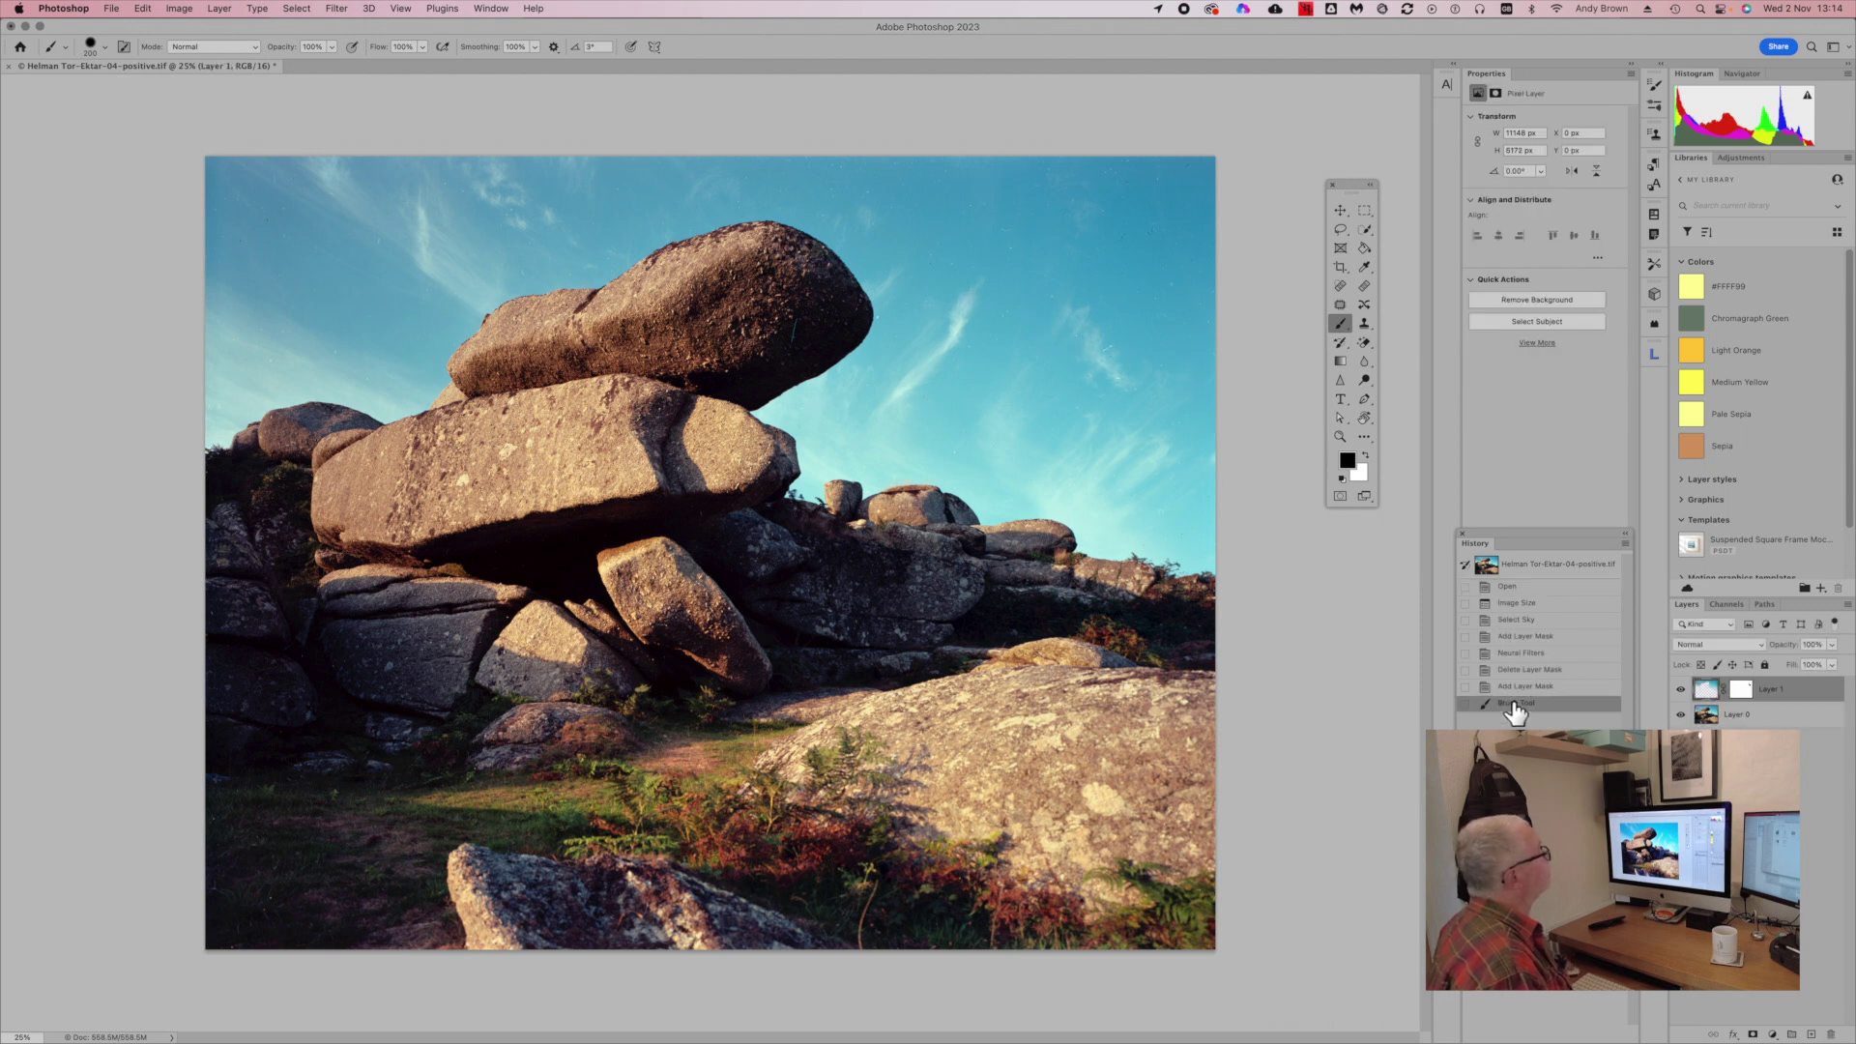